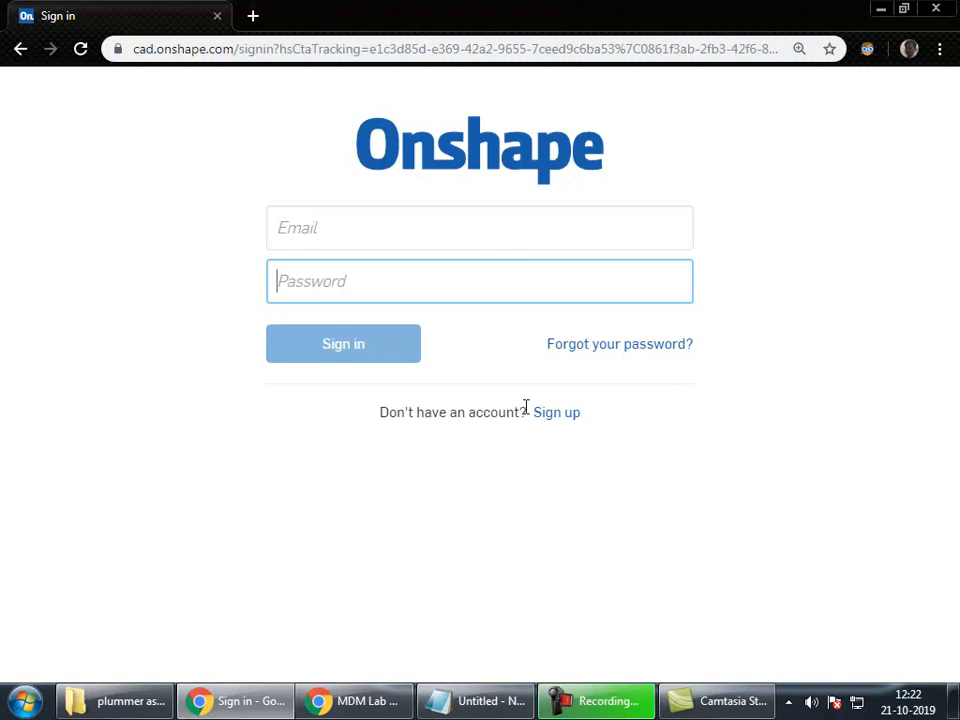
# Step: Go from the Onshape sign-in page to the 'Sign up' account creation page
pyautogui.click(553, 420)
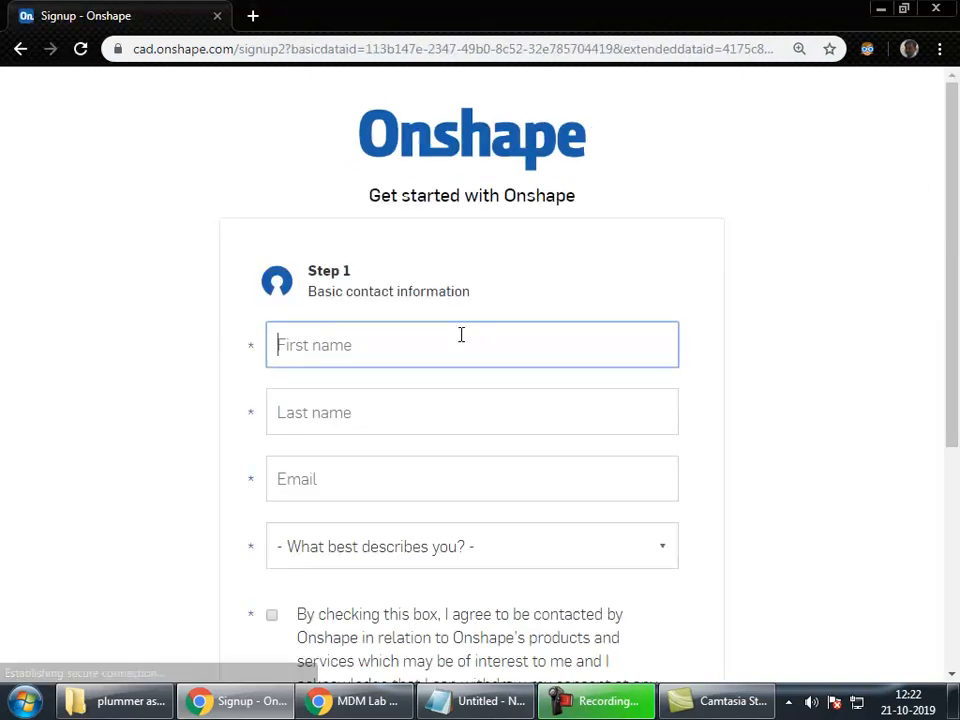
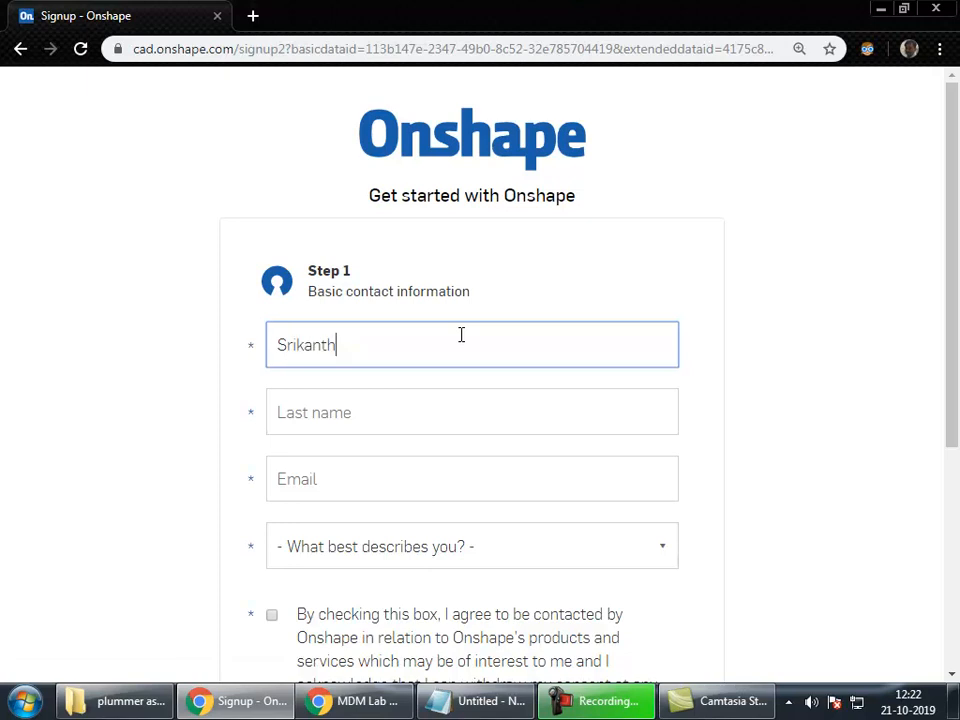
# Step: Fill in the first name, last name and the suggested e-mail address
pyautogui.press('Tab')
pyautogui.press('Tab')
pyautogui.write('sh')
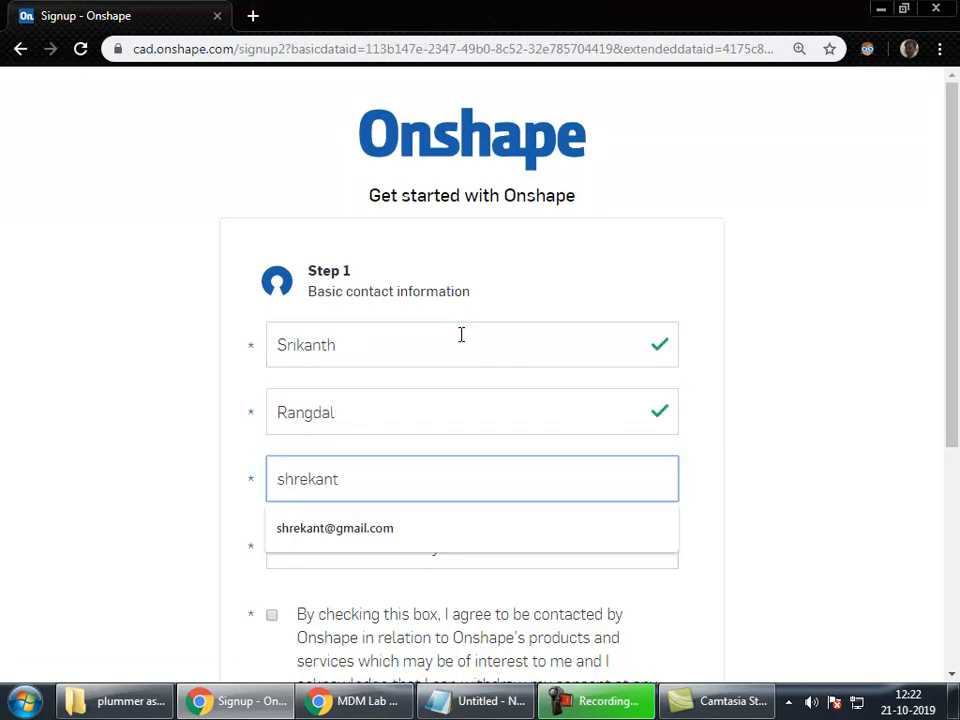
pyautogui.press('Down')
pyautogui.press('Tab')
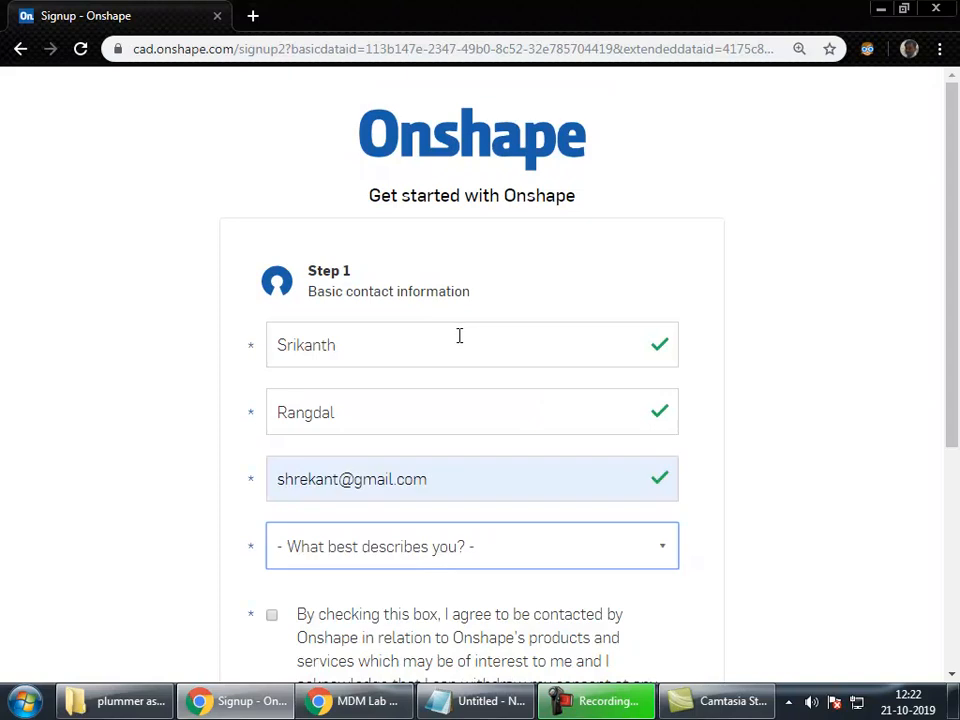
# Step: Choose Student and College or University, agree to be contacted, and click GET STARTED
pyautogui.click(525, 566)
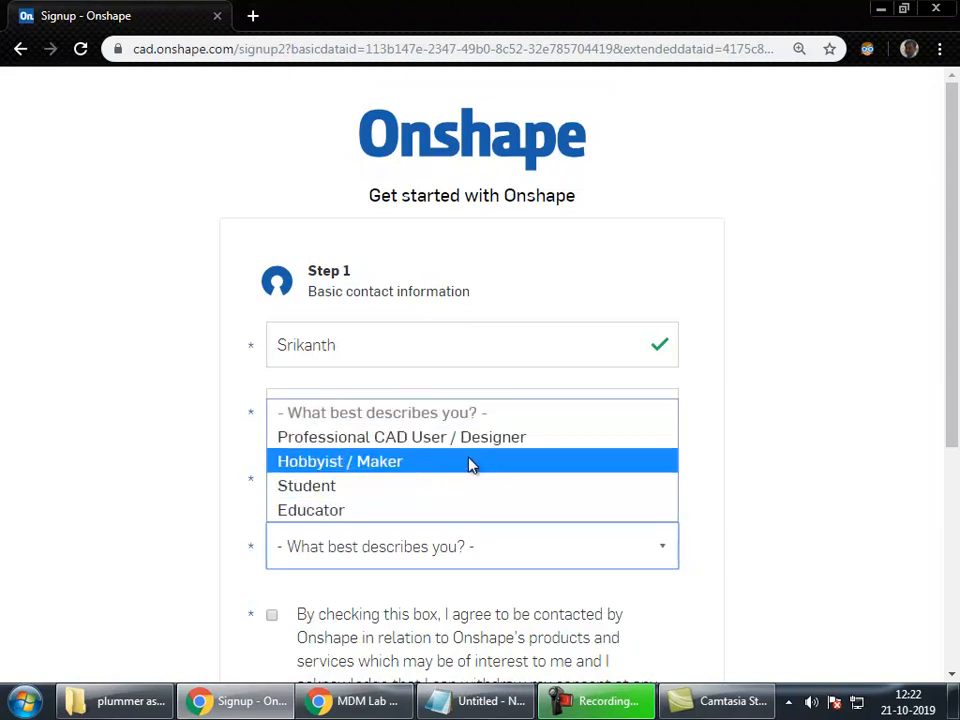
pyautogui.click(444, 490)
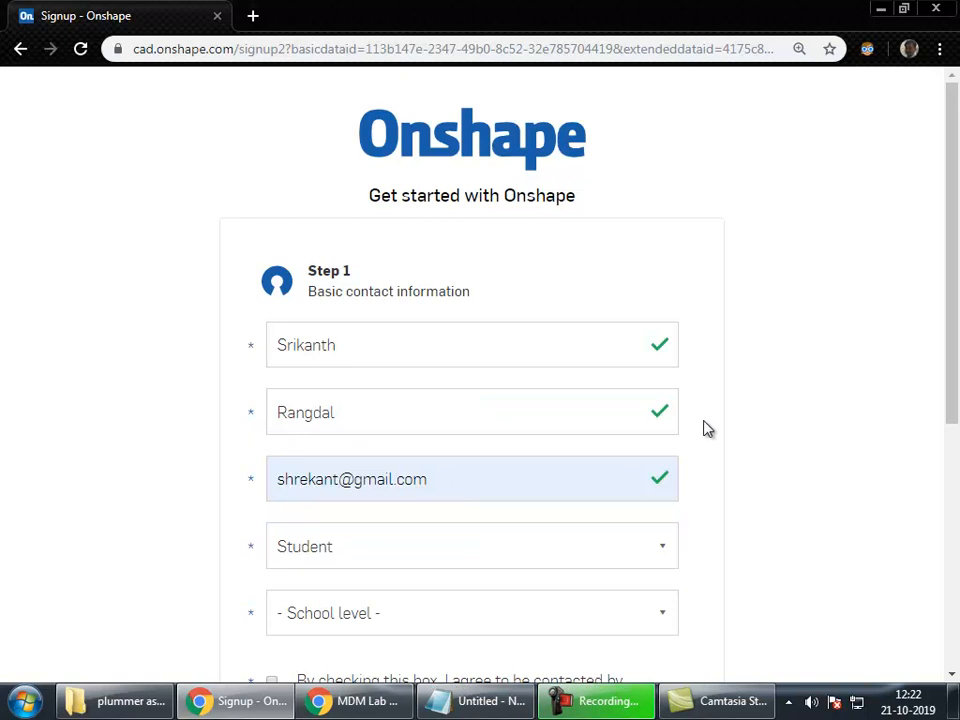
pyautogui.scroll(-3, 520, 413)
pyautogui.click(403, 334)
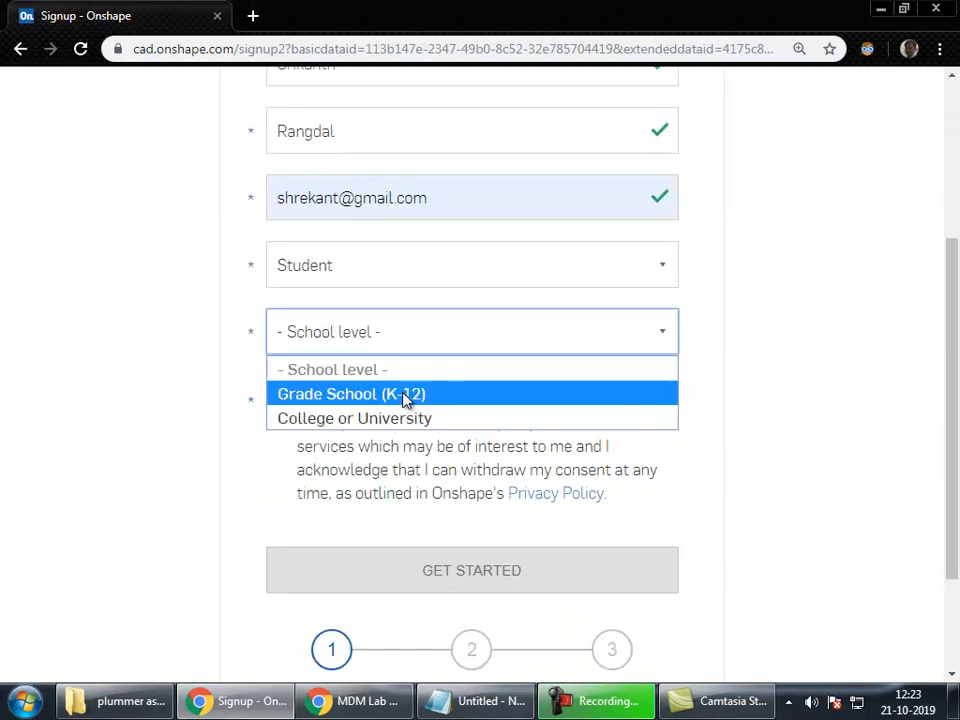
pyautogui.click(405, 420)
pyautogui.click(770, 384)
pyautogui.click(273, 401)
pyautogui.click(515, 569)
pyautogui.scroll(10, 900, 446)
pyautogui.click(490, 265)
# Step: Enter the school name 'Methodist College of Engg & Tech'
pyautogui.write('Methodist College of Engg')
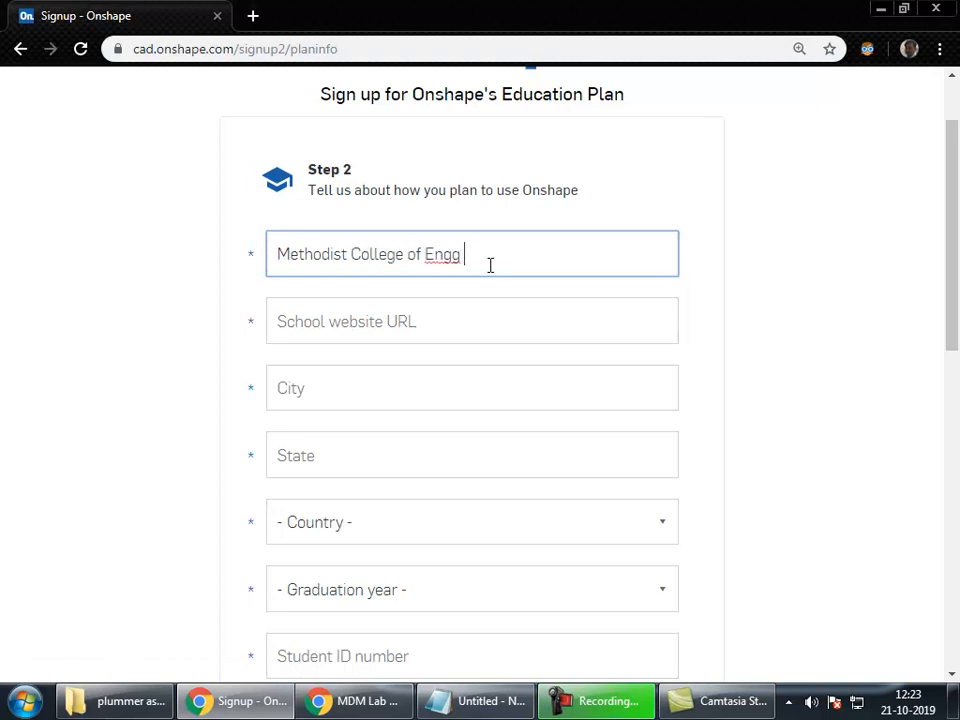
pyautogui.write('& Tech')
pyautogui.press('Tab')
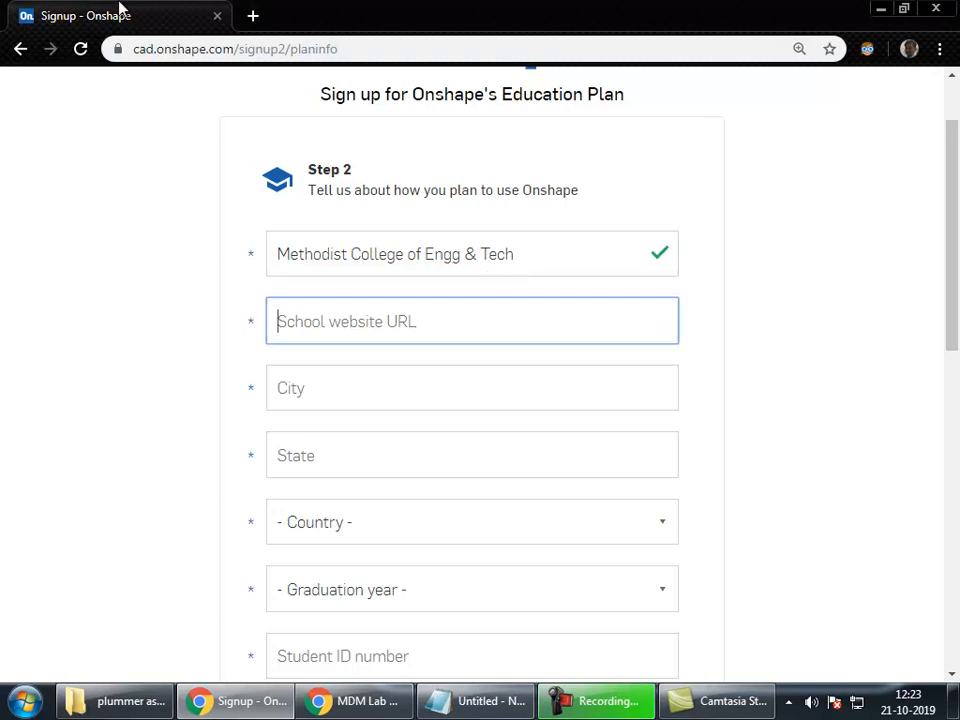
# Step: Search for the college in a new tab and copy its home page web address
pyautogui.click(253, 17)
pyautogui.write('method')
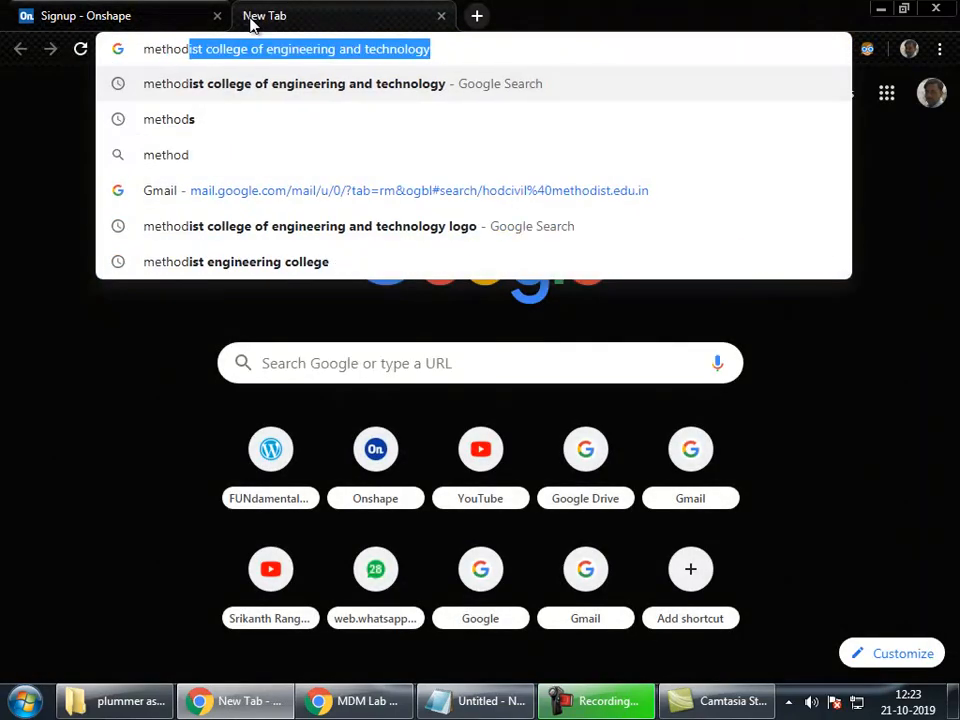
pyautogui.press('Down')
pyautogui.press('Up')
pyautogui.press('Return')
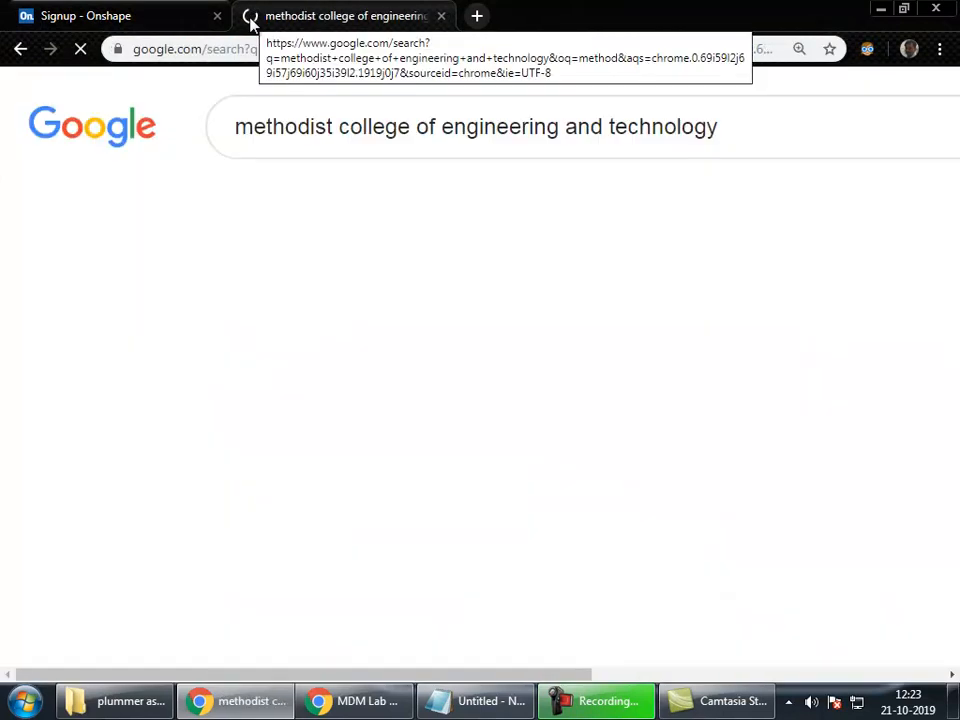
pyautogui.click(335, 332)
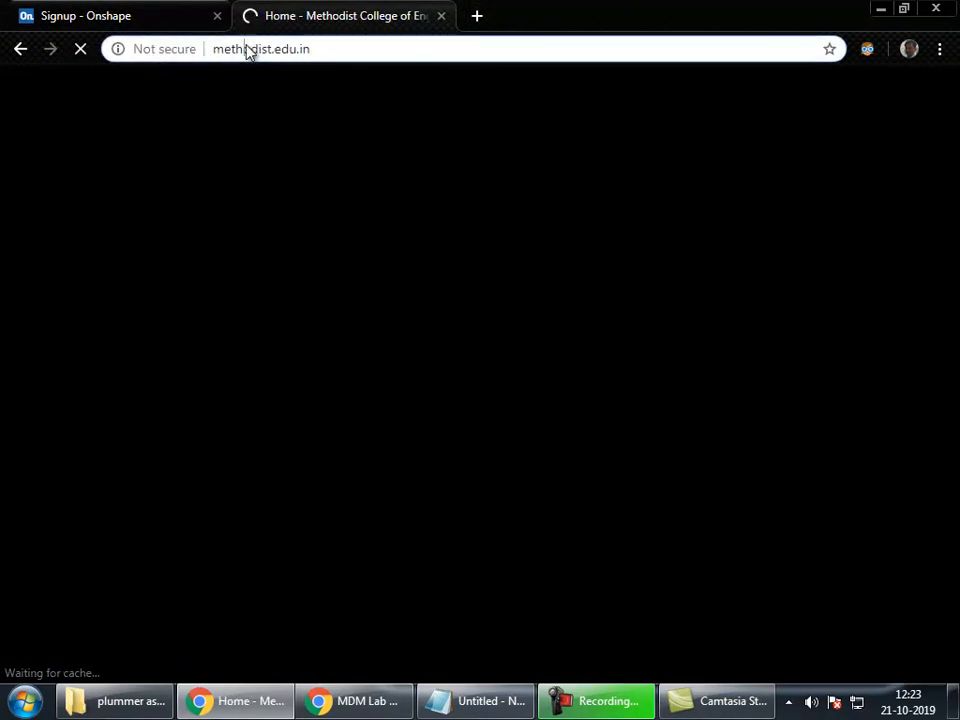
pyautogui.rightClick(247, 47)
pyautogui.click(281, 118)
pyautogui.click(156, 12)
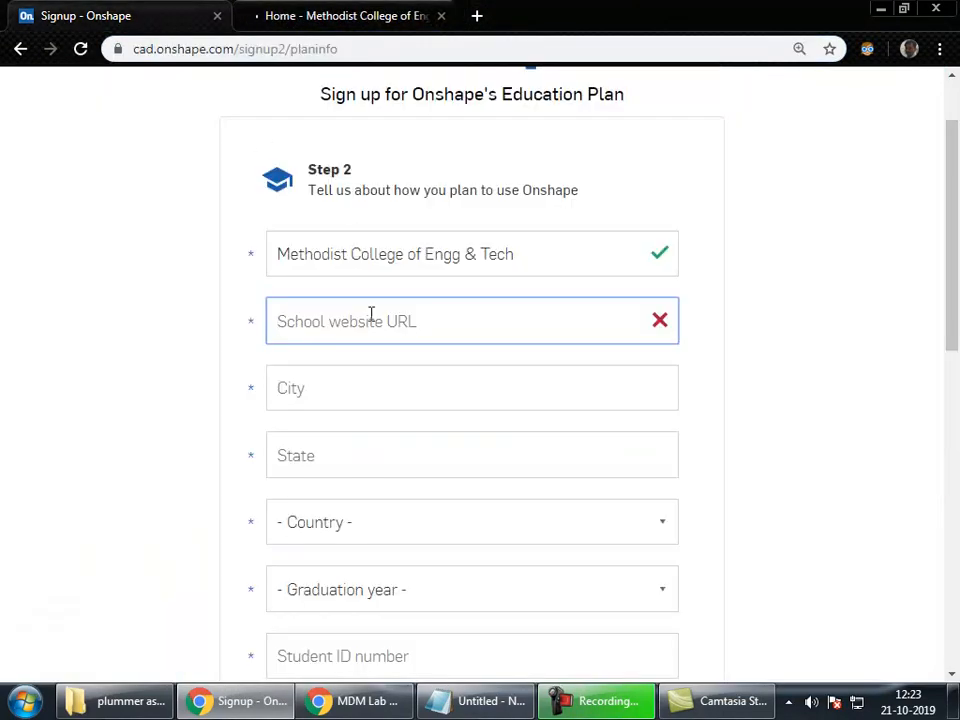
# Step: Paste the school website and set the location to Telangana, India
pyautogui.hotkey('ctrl', 'v')
pyautogui.click(357, 380)
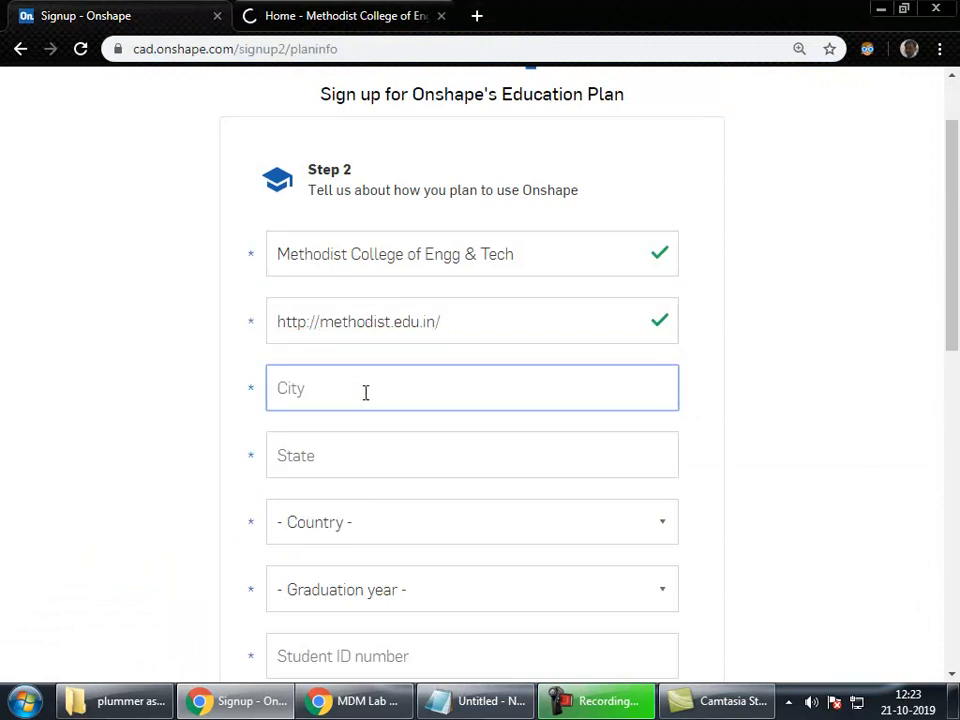
pyautogui.press('Tab')
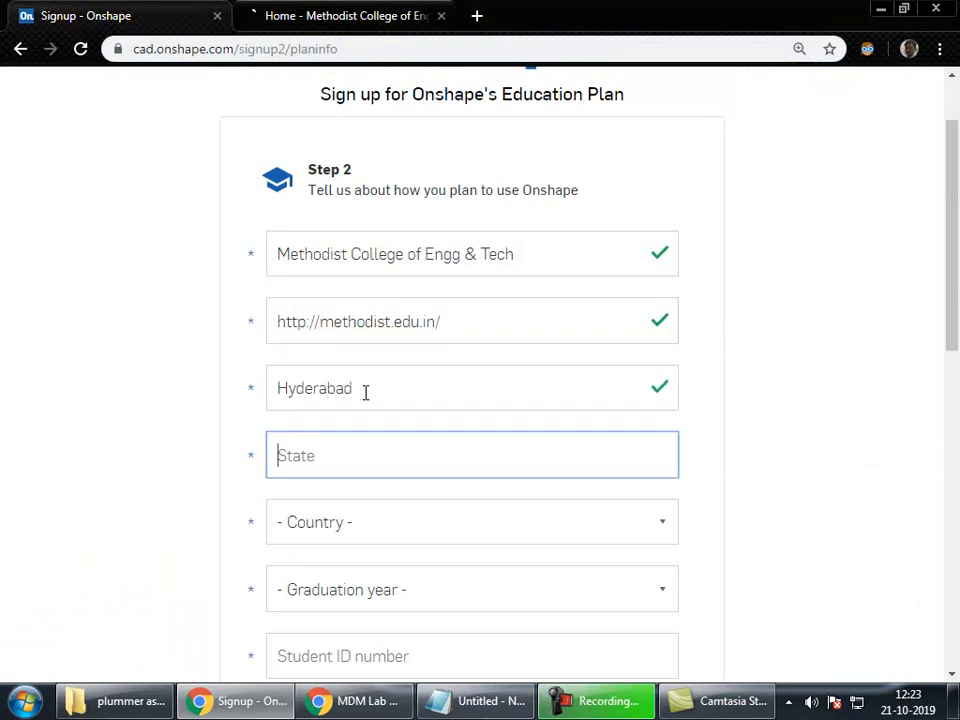
pyautogui.write('Telangana')
pyautogui.press('Tab')
pyautogui.press('i')
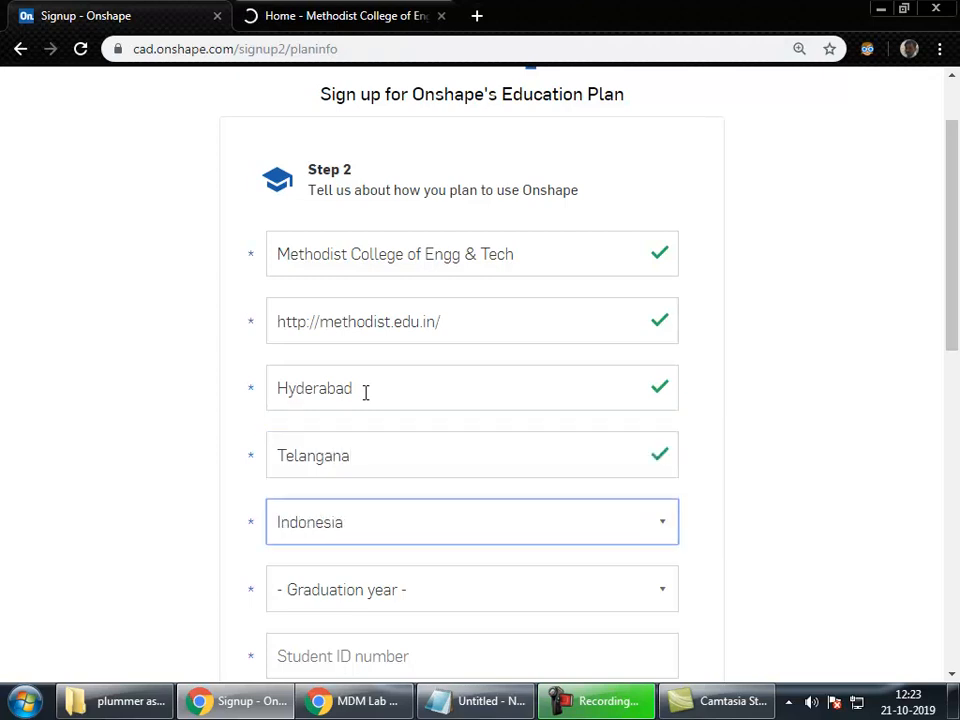
pyautogui.press('Up')
pyautogui.press('Tab')
# Step: Choose 2022 as the graduation year and enter the student ID number
pyautogui.scroll(-2, 468, 421)
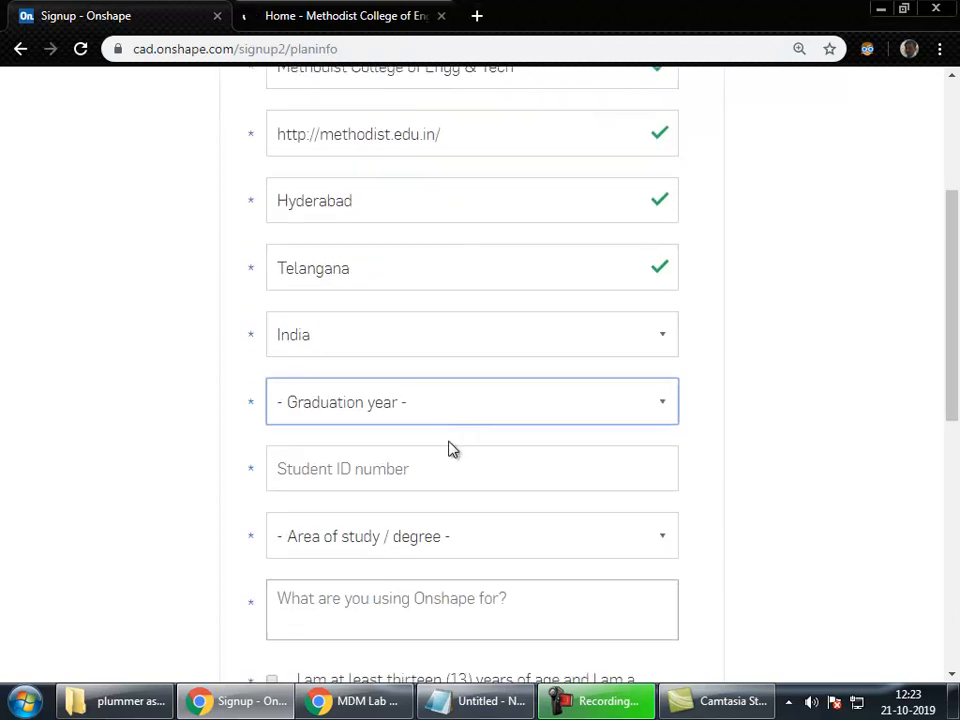
pyautogui.click(431, 402)
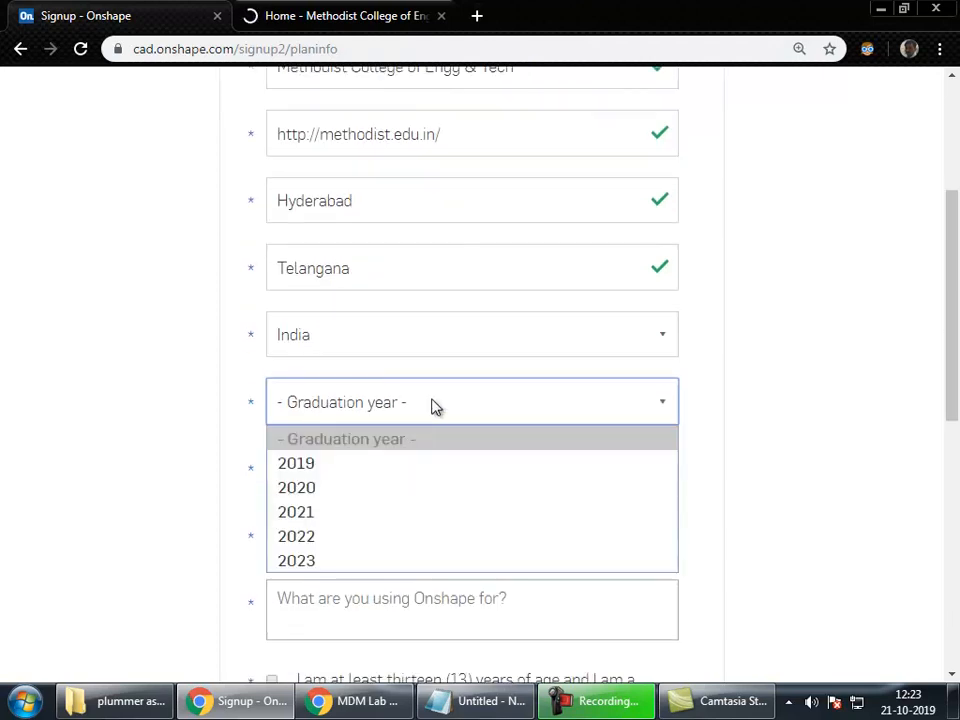
pyautogui.click(414, 545)
pyautogui.click(352, 475)
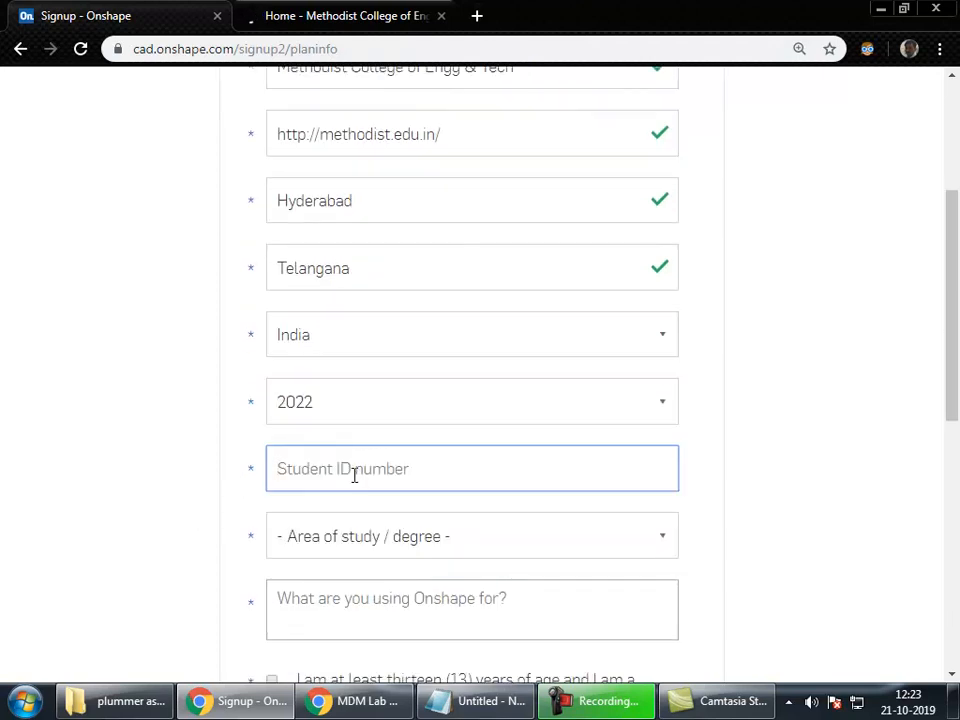
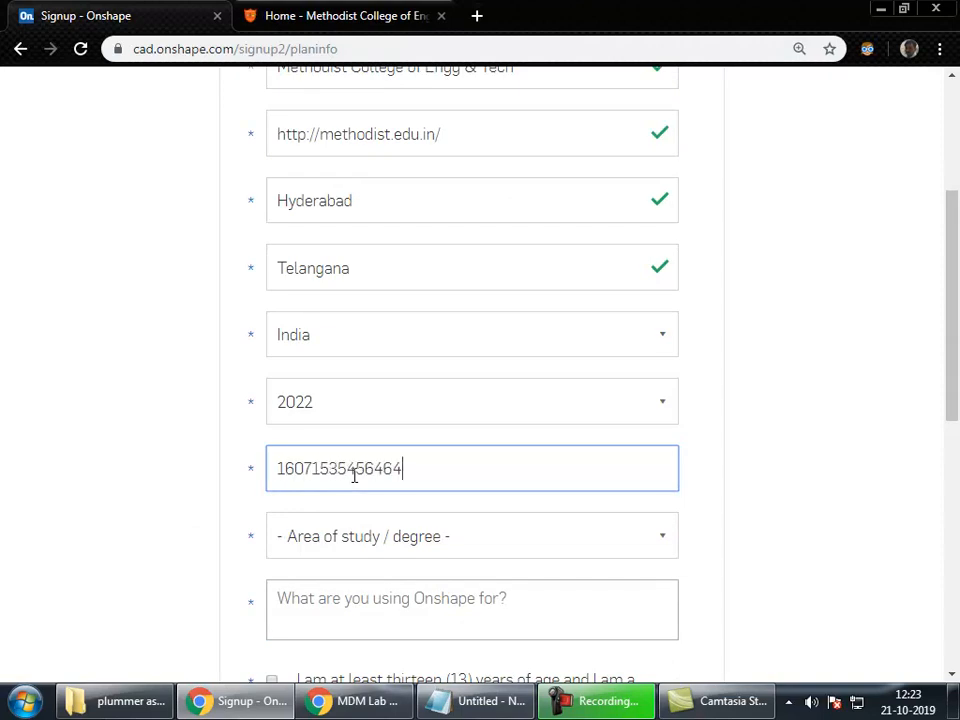
pyautogui.press('Tab')
# Step: Choose Mechanical Engineering, describe academic use, and confirm being a student aged at least 13
pyautogui.click(415, 541)
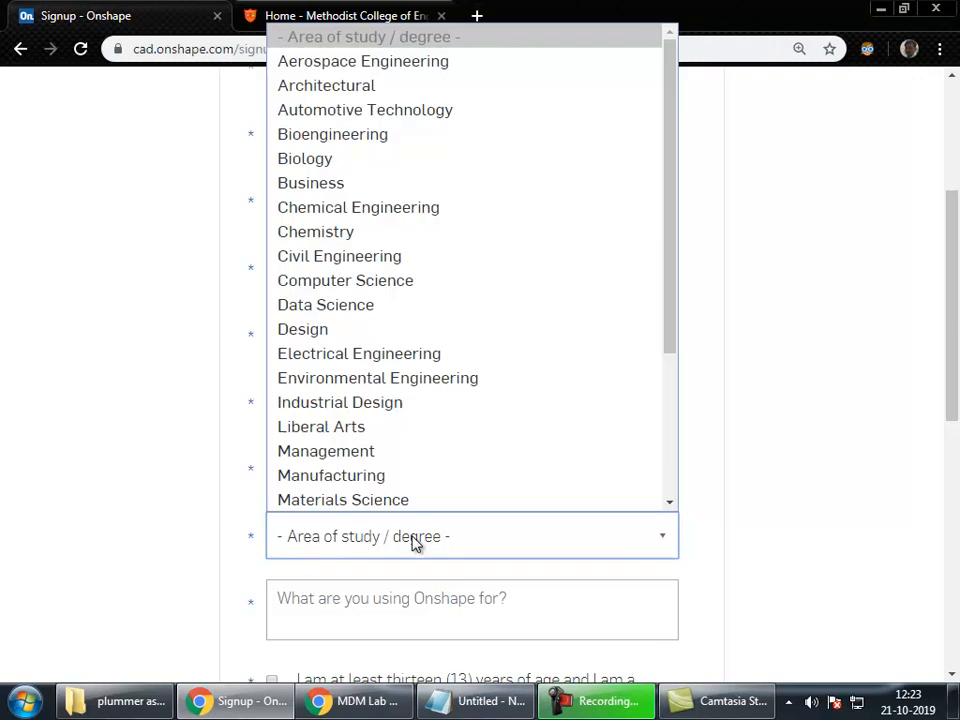
pyautogui.press('m')
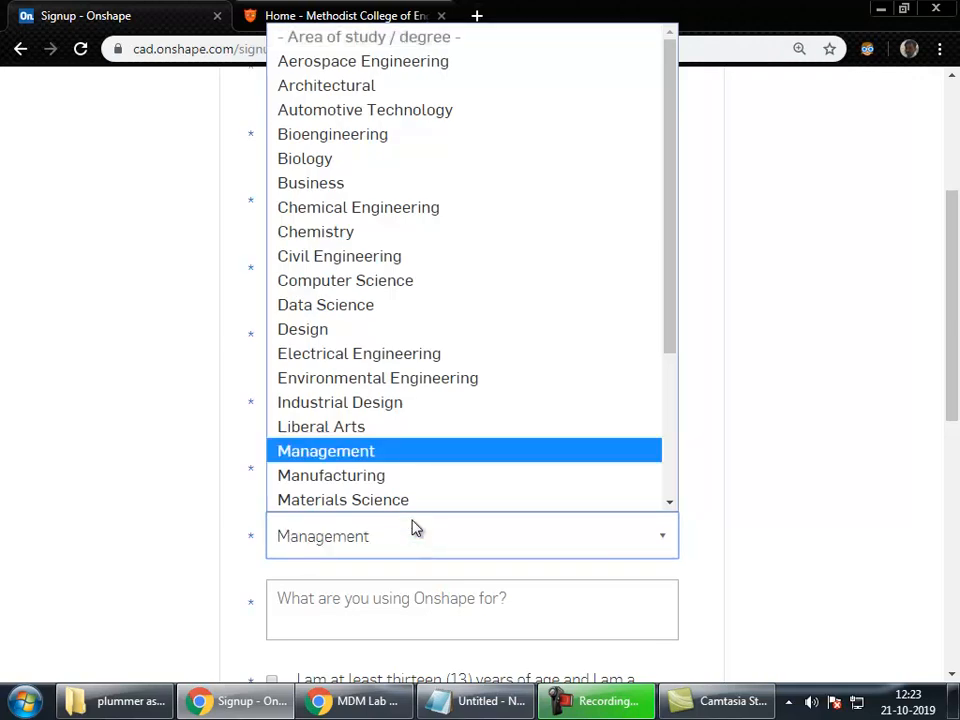
pyautogui.scroll(-1, 381, 499)
pyautogui.click(381, 499)
pyautogui.click(352, 592)
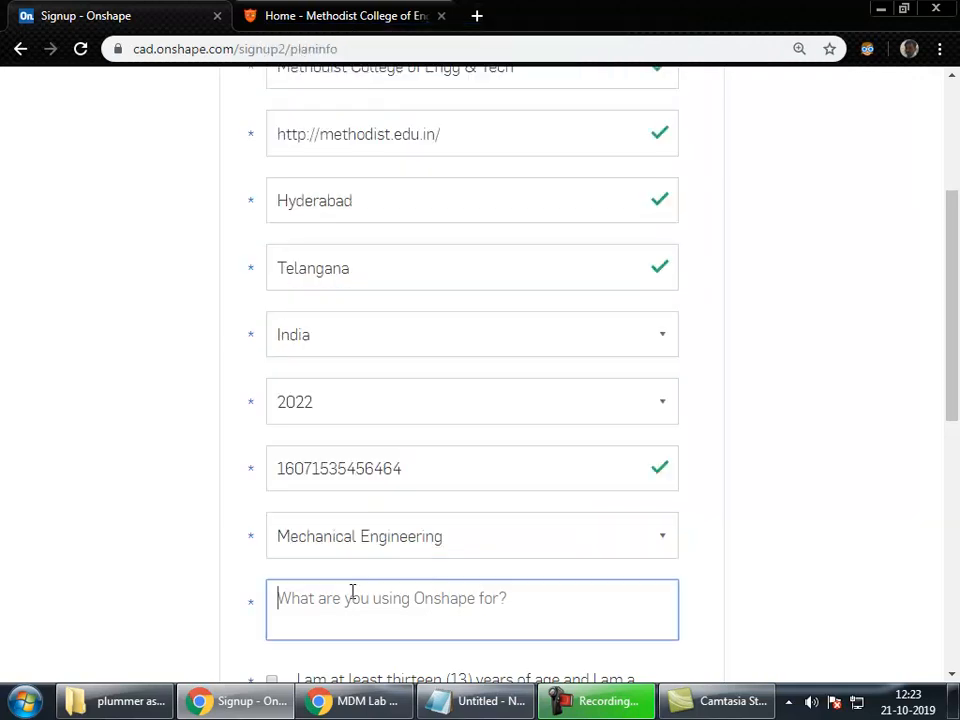
pyautogui.scroll(-2, 355, 591)
pyautogui.write('Academic purpse')
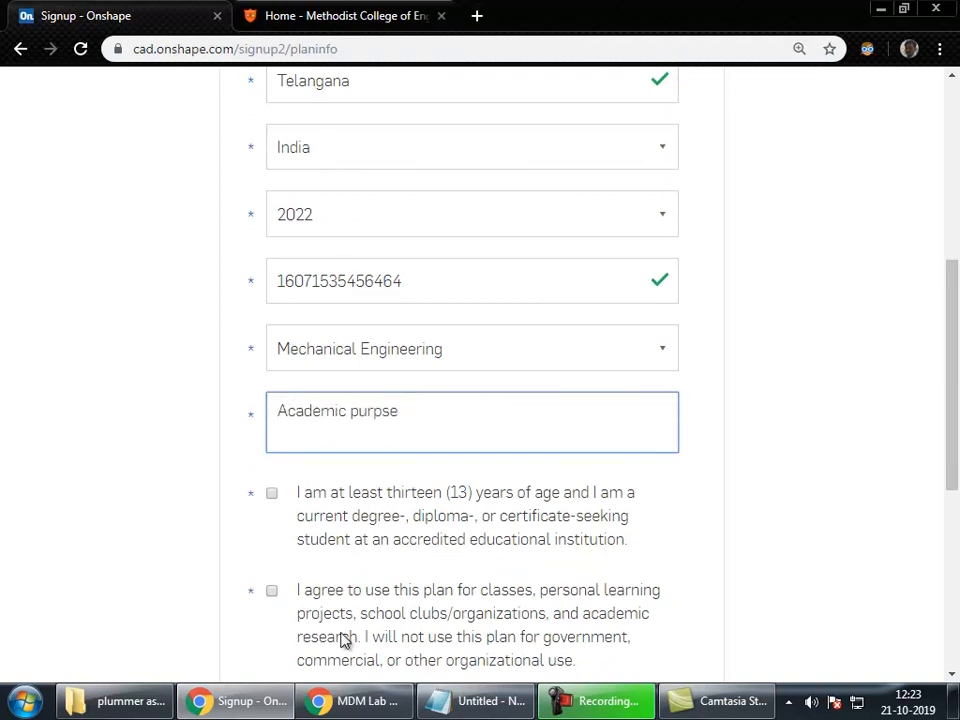
pyautogui.click(272, 493)
pyautogui.scroll(-3, 268, 515)
# Step: Accept the terms, privacy policy and education-only agreements, and start the 'I'm not a robot' check
pyautogui.click(272, 432)
pyautogui.click(272, 310)
pyautogui.click(292, 542)
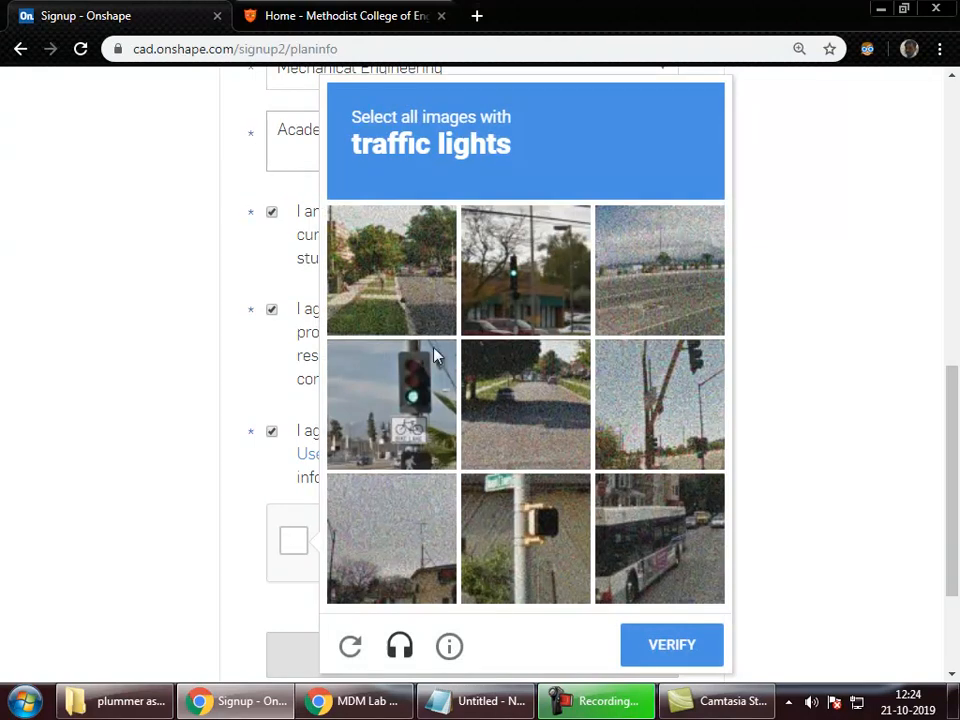
# Step: Select the four traffic-light images and verify the reCAPTCHA challenge
pyautogui.click(395, 400)
pyautogui.click(558, 277)
pyautogui.click(707, 400)
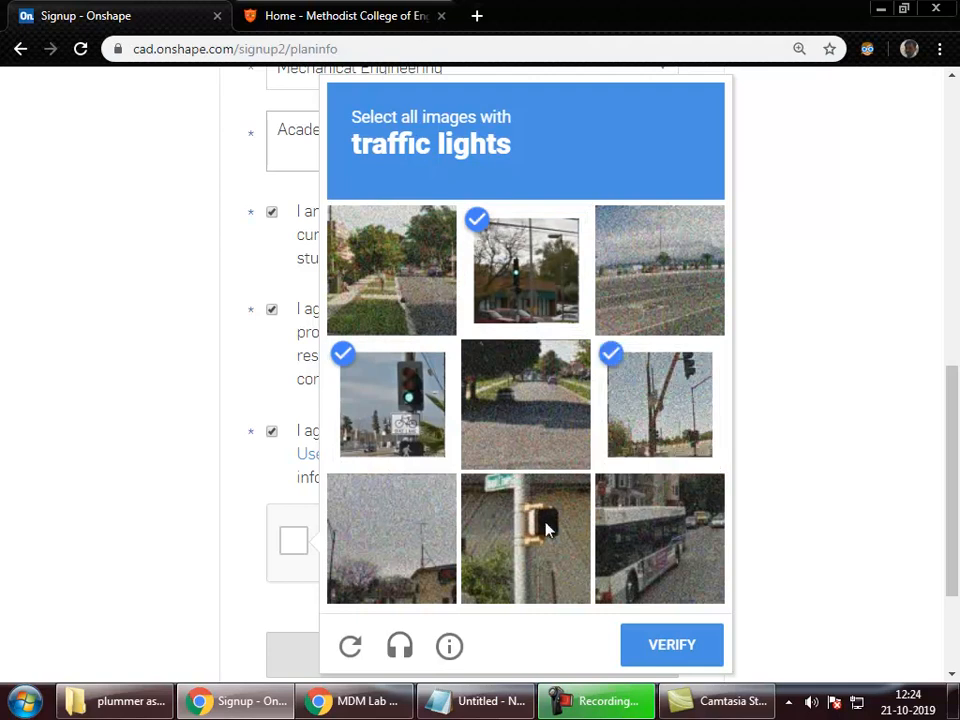
pyautogui.click(520, 560)
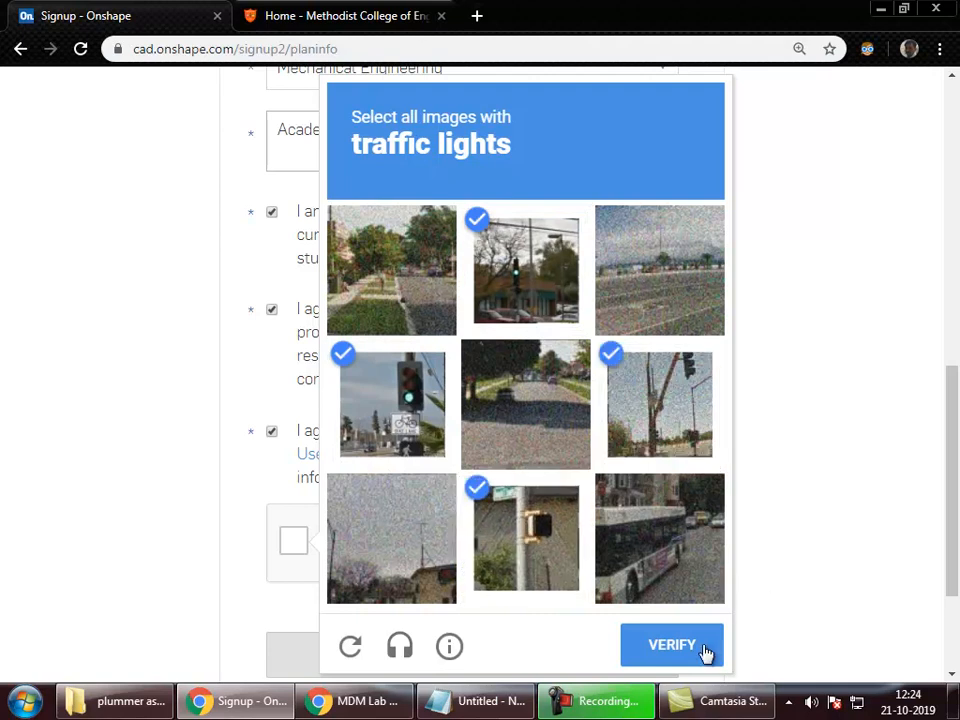
pyautogui.click(690, 656)
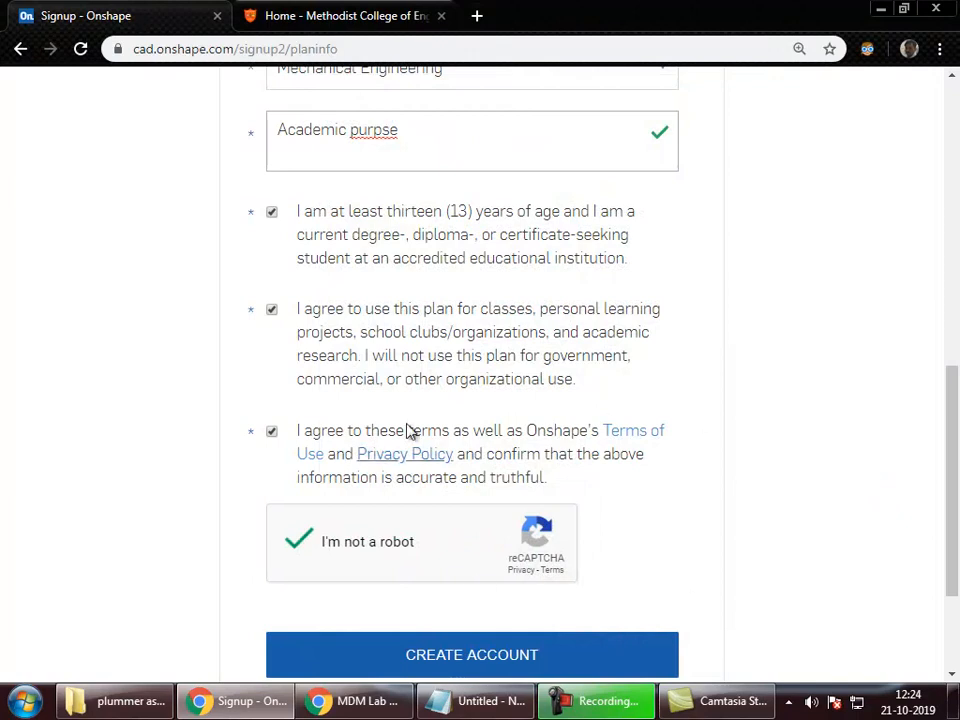
pyautogui.scroll(5, 255, 313)
pyautogui.scroll(-6, 255, 313)
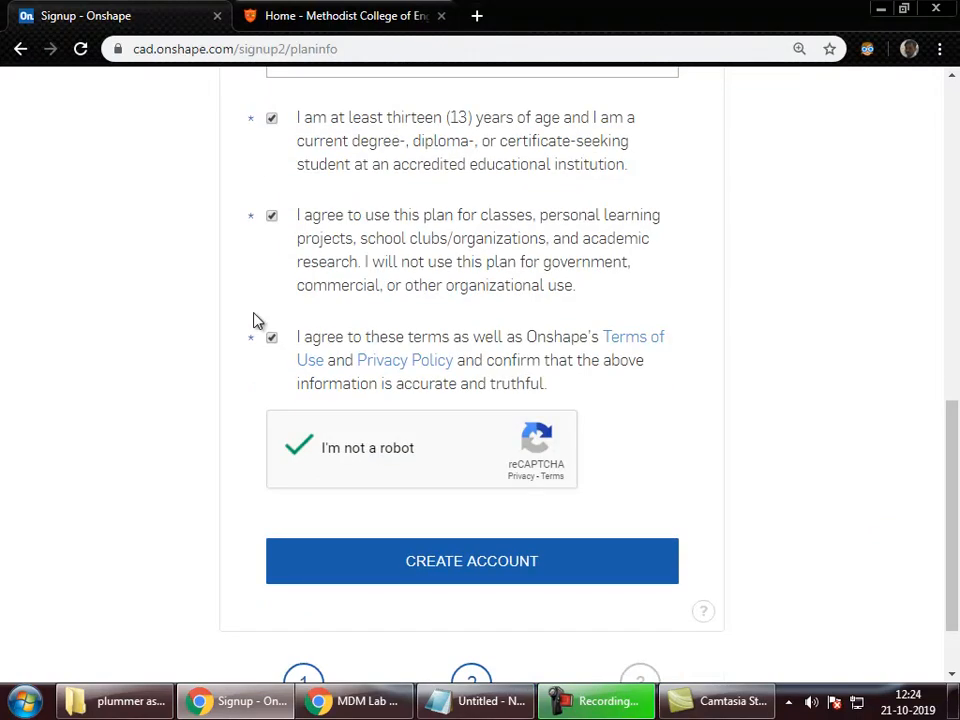
pyautogui.scroll(8, 255, 320)
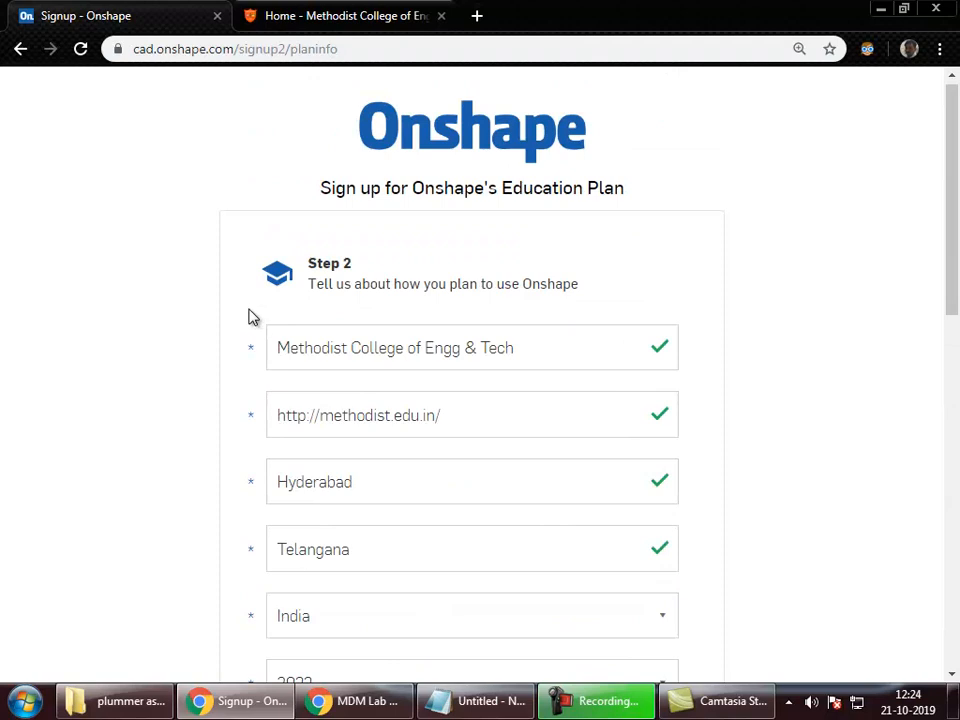
# Step: Open Gmail in a new tab and search for 'onshape' emails
pyautogui.click(474, 18)
pyautogui.write('gmail')
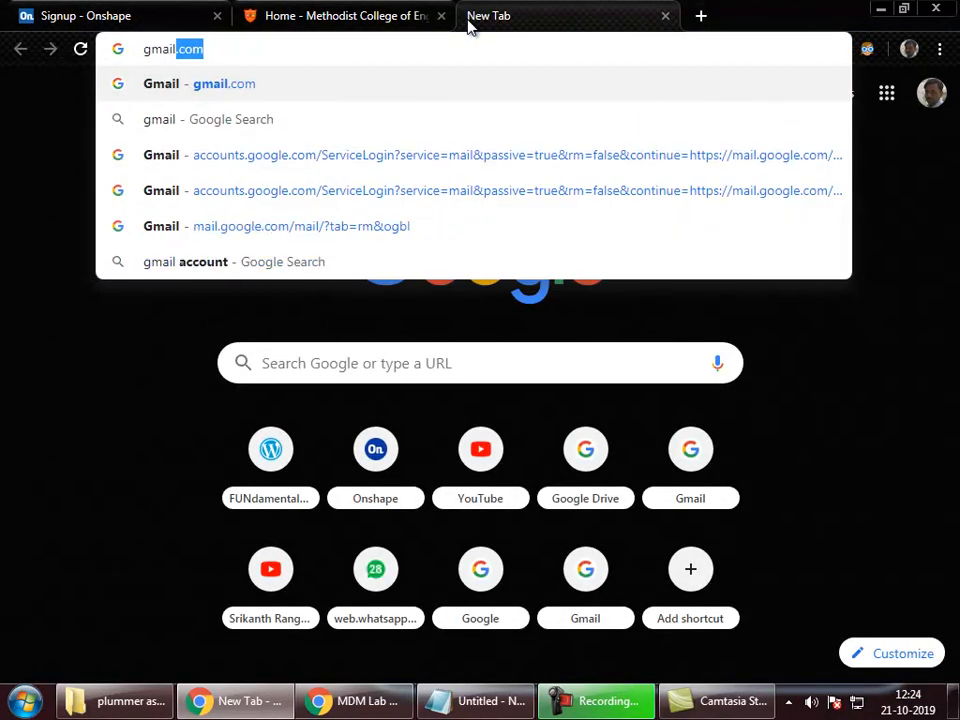
pyautogui.press('Return')
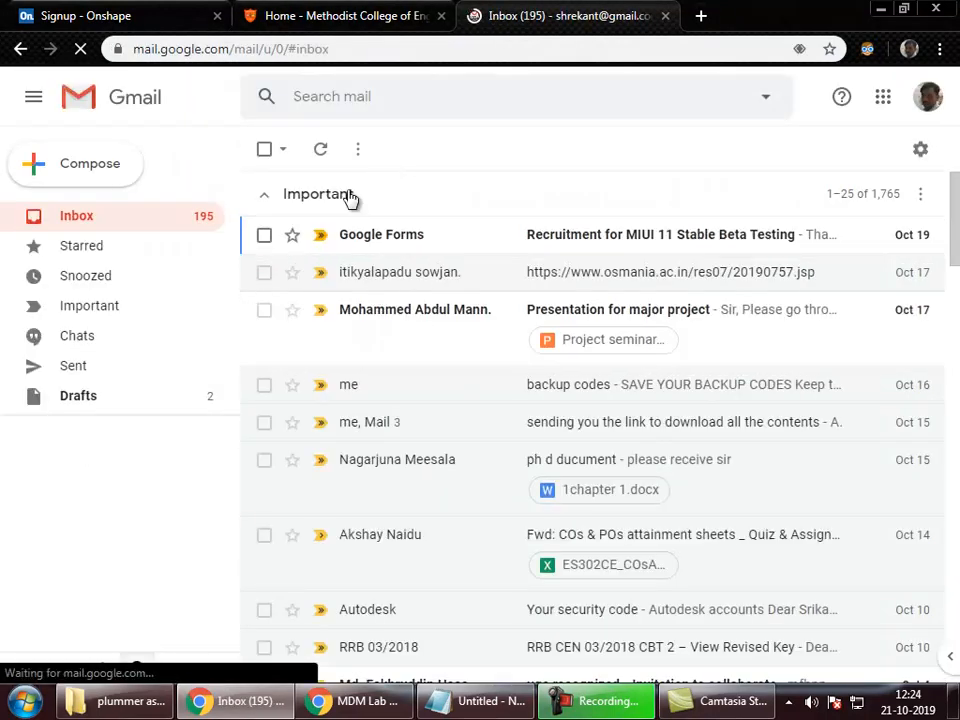
pyautogui.click(360, 102)
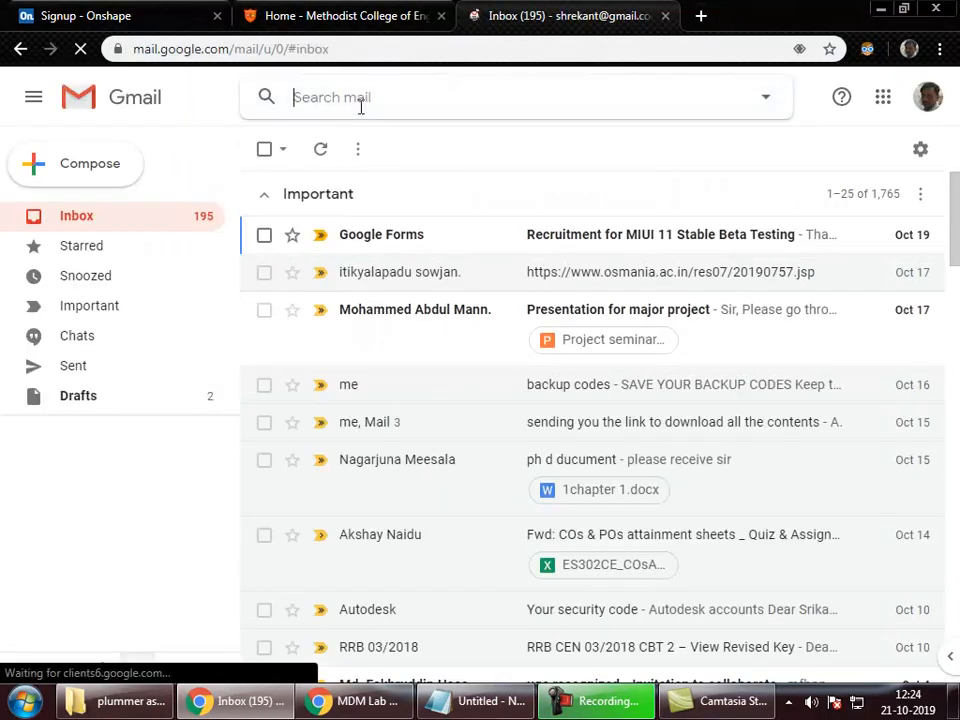
pyautogui.write('onshape')
pyautogui.press('Return')
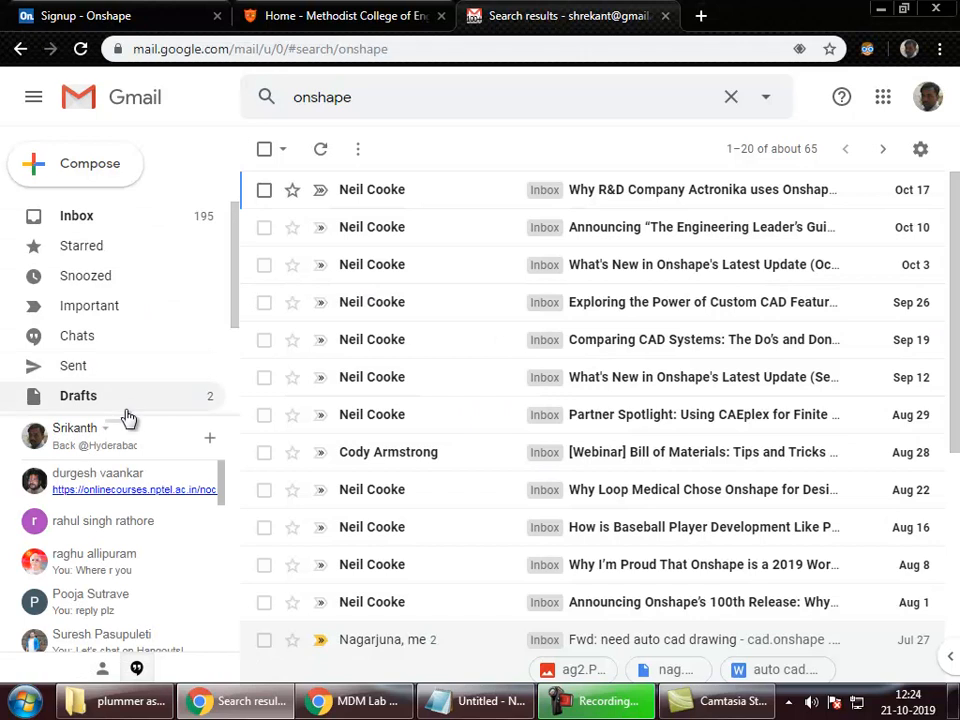
# Step: Show All Mail, then return to the Onshape signup form
pyautogui.moveTo(233, 319); pyautogui.dragTo(233, 362)
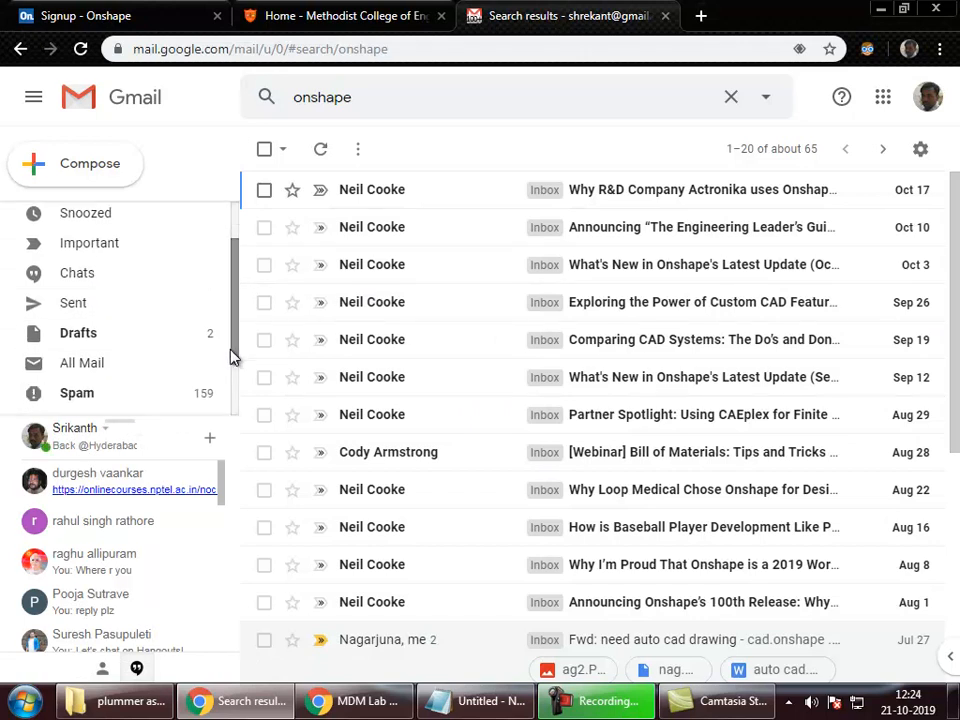
pyautogui.click(118, 368)
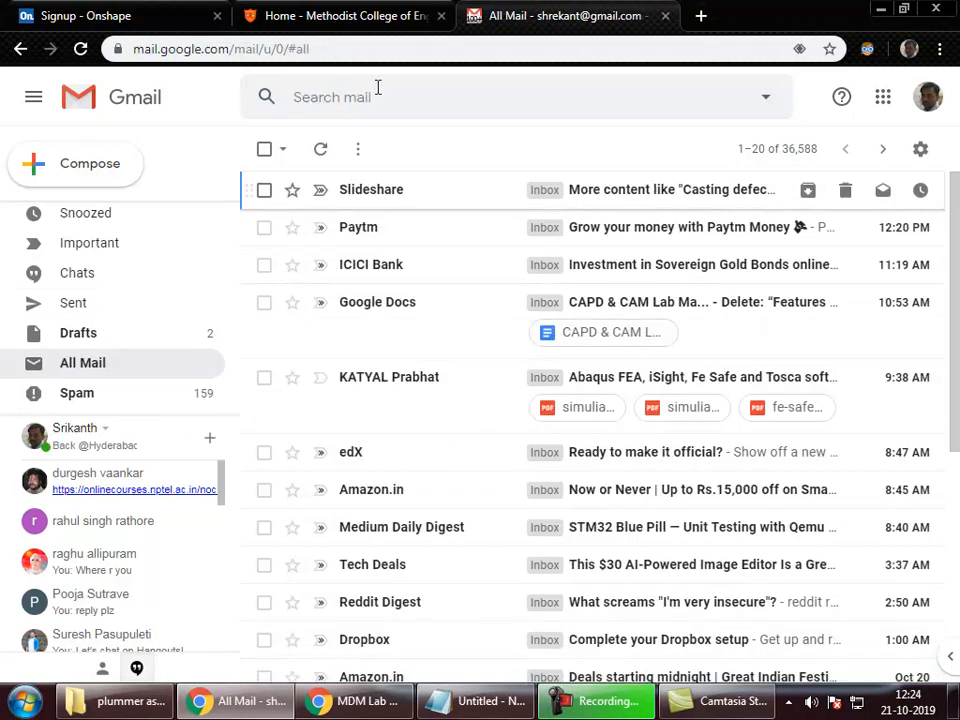
pyautogui.click(377, 92)
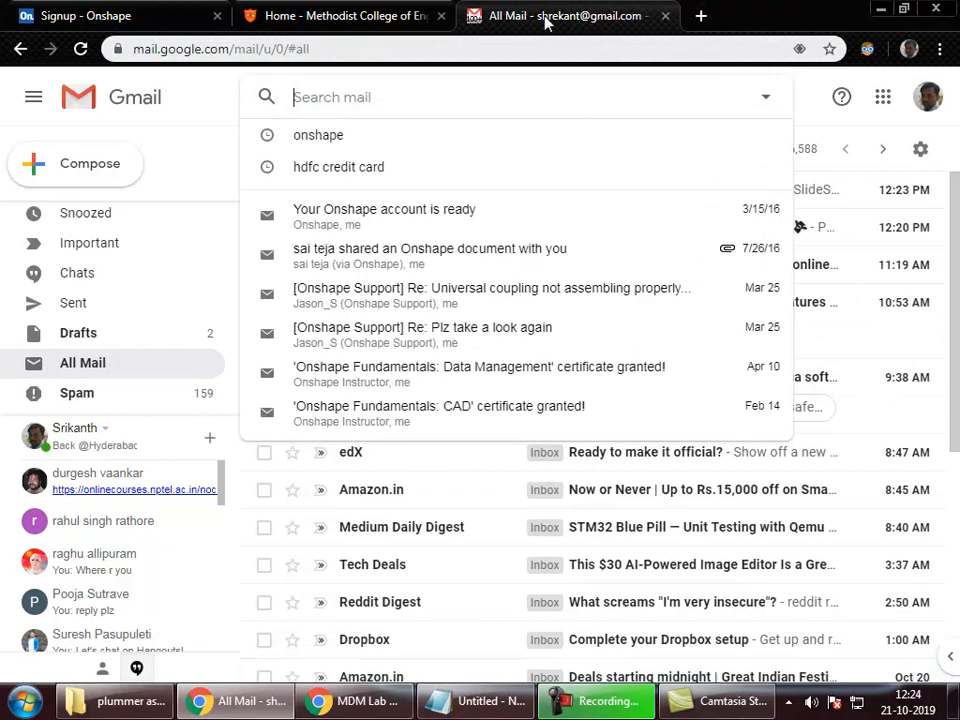
pyautogui.click(340, 15)
pyautogui.click(139, 13)
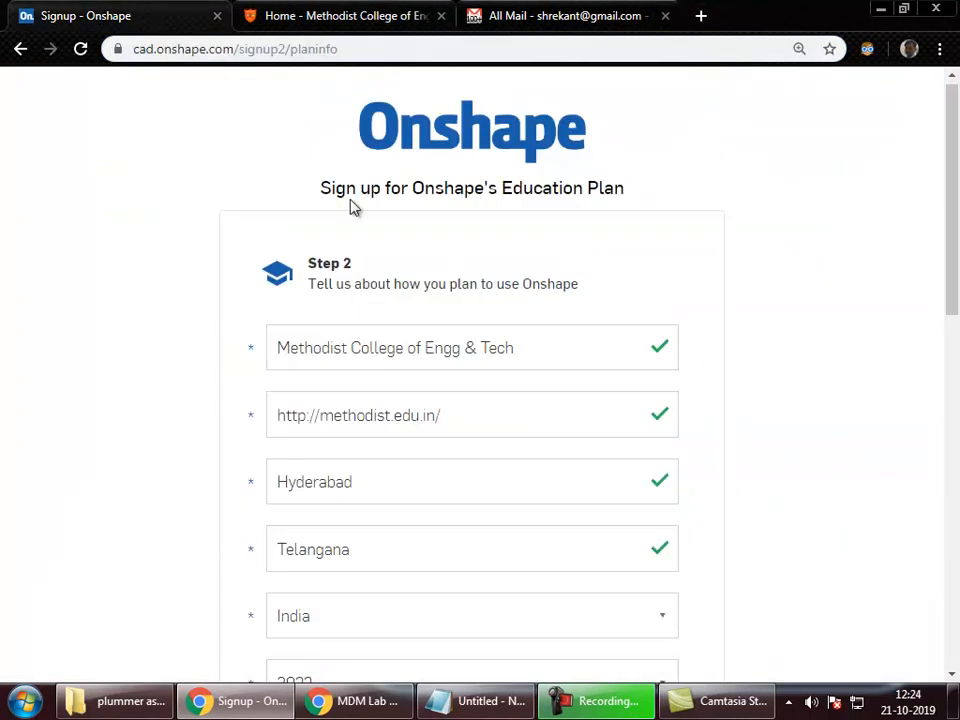
pyautogui.scroll(-5, 305, 412)
pyautogui.scroll(5, 305, 418)
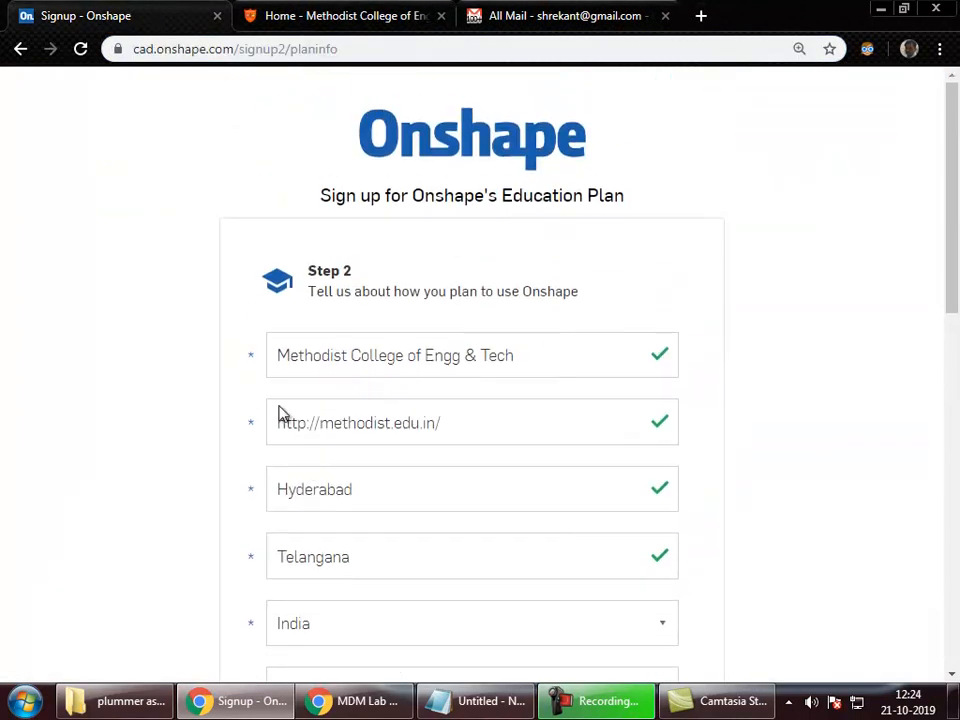
# Step: Close the Onshape signup and Gmail tabs and switch to the lab manual window
pyautogui.click(217, 15)
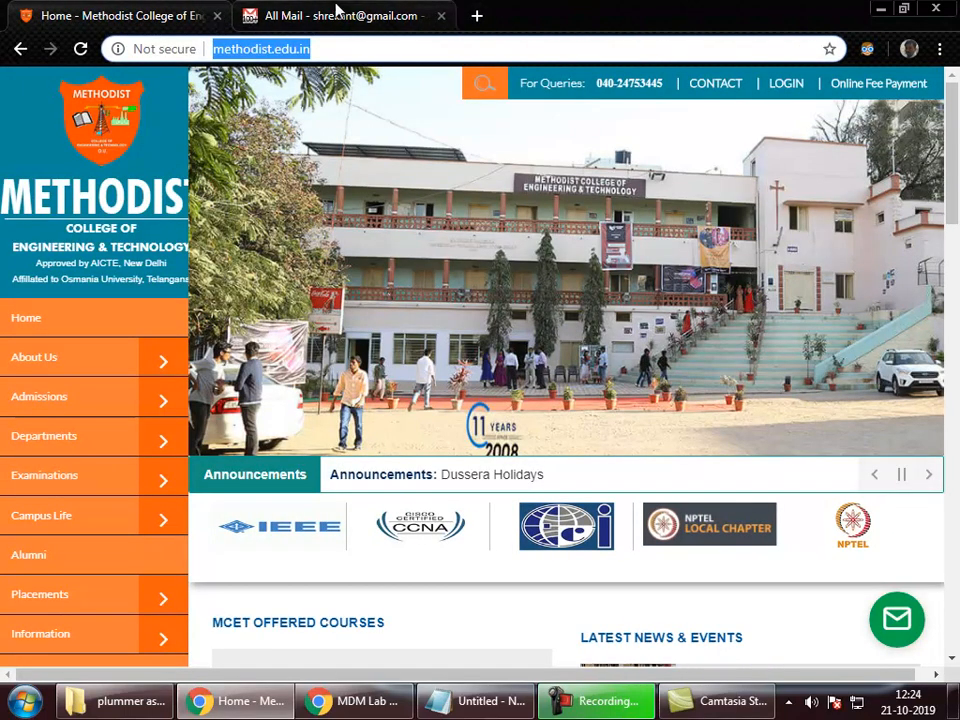
pyautogui.click(340, 15)
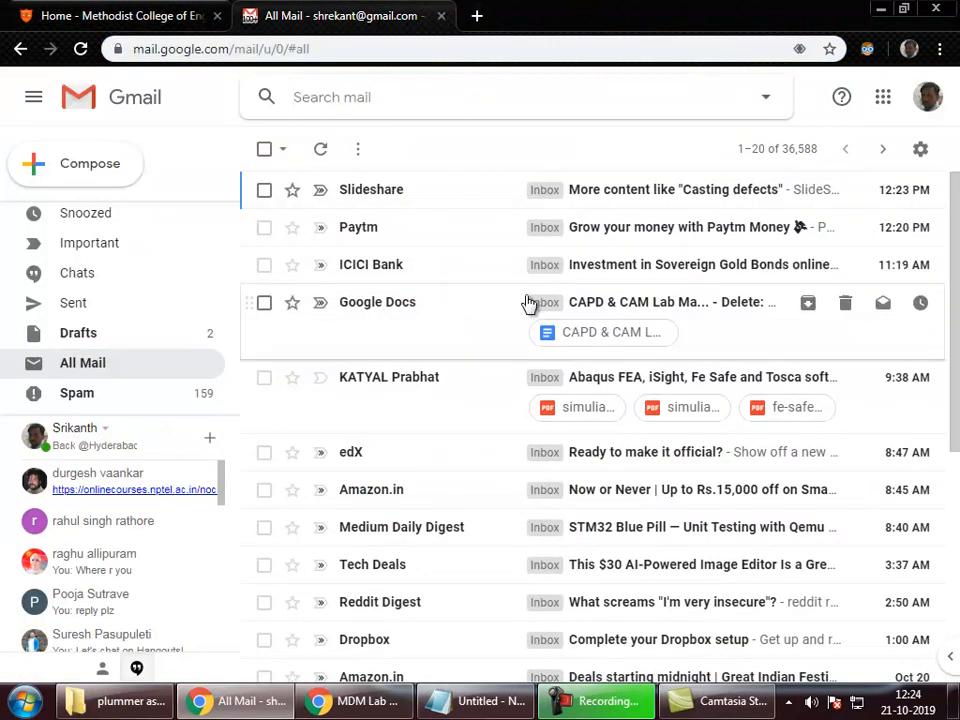
pyautogui.click(440, 17)
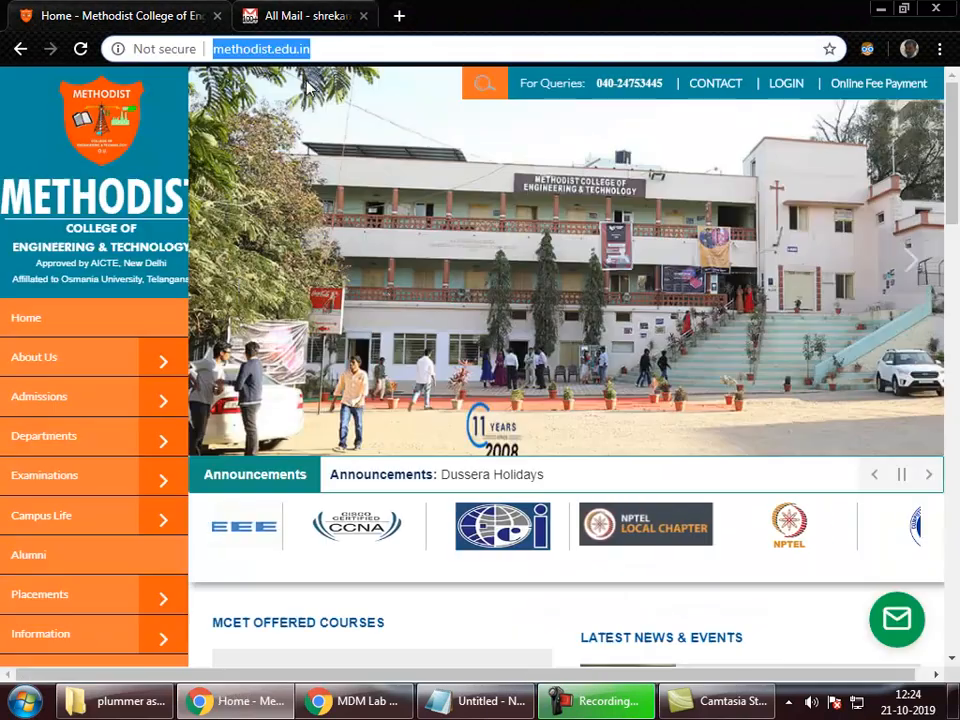
pyautogui.click(309, 701)
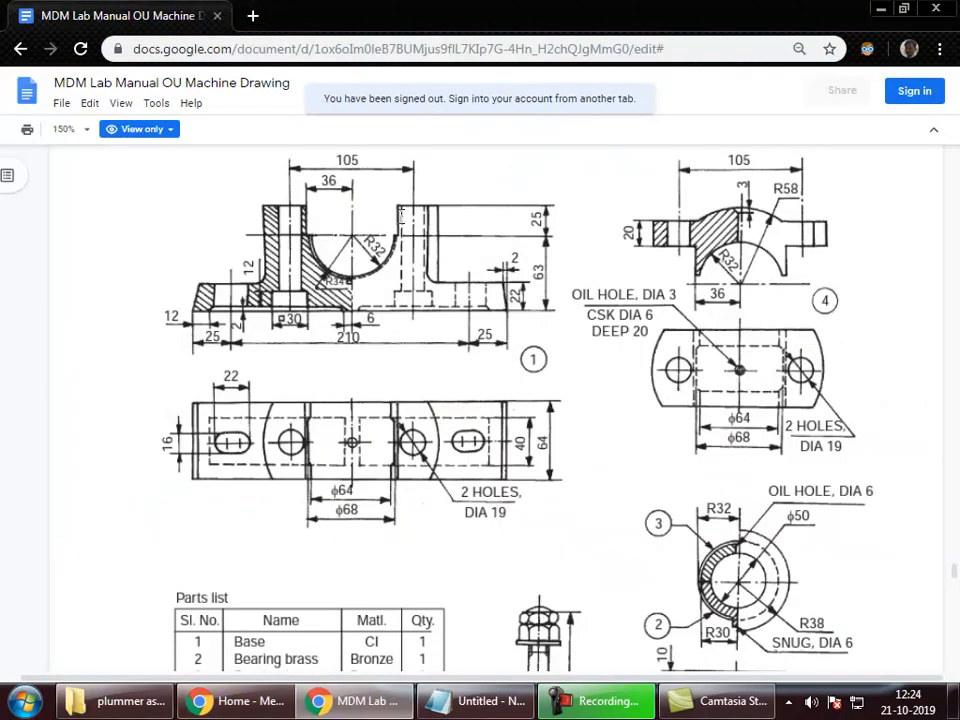
# Step: Search Google for 'onshape drawing section rib' in a new tab
pyautogui.click(253, 16)
pyautogui.write('onshp')
pyautogui.press('Return')
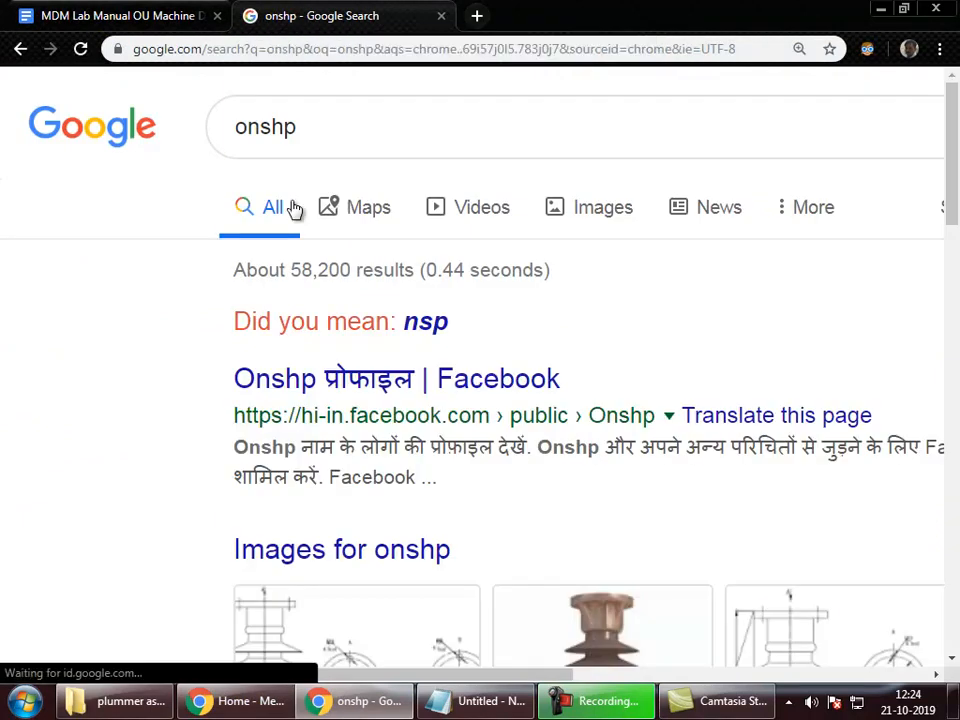
pyautogui.click(303, 132)
pyautogui.press('BackSpace')
pyautogui.write('a')
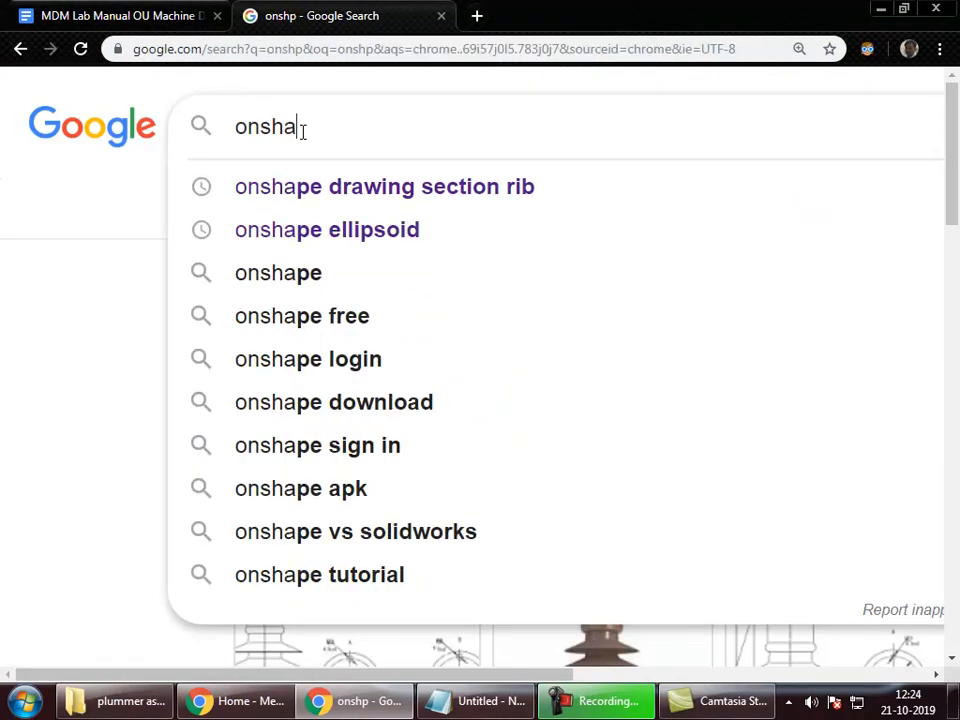
pyautogui.press('Down')
pyautogui.press('Return')
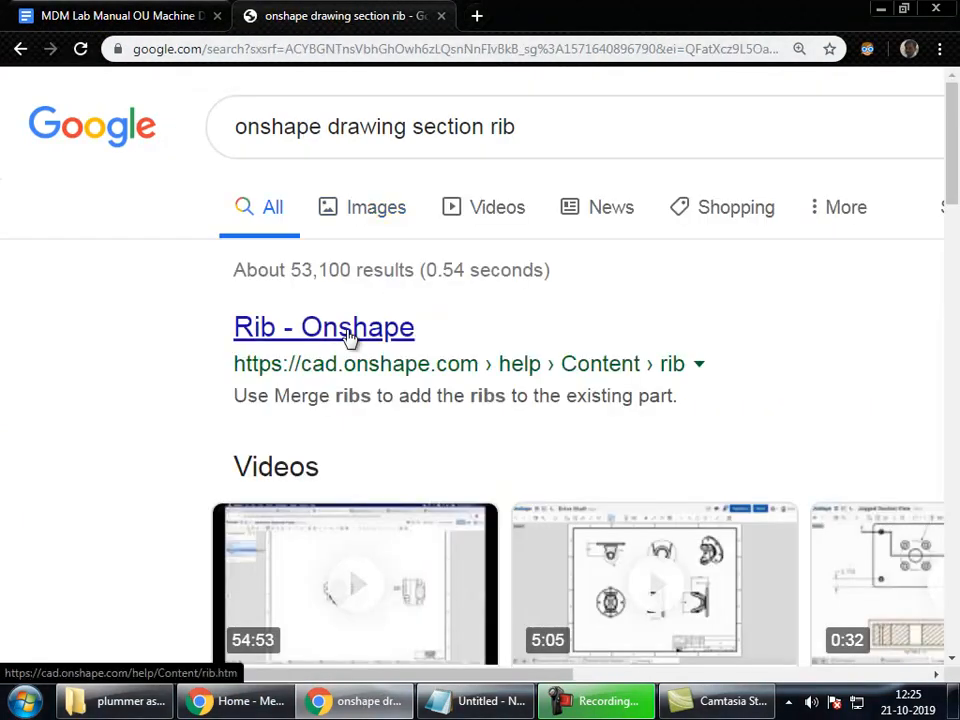
# Step: Go to the onshape.com home page via the address bar
pyautogui.click(341, 58)
pyautogui.write('onshape.com')
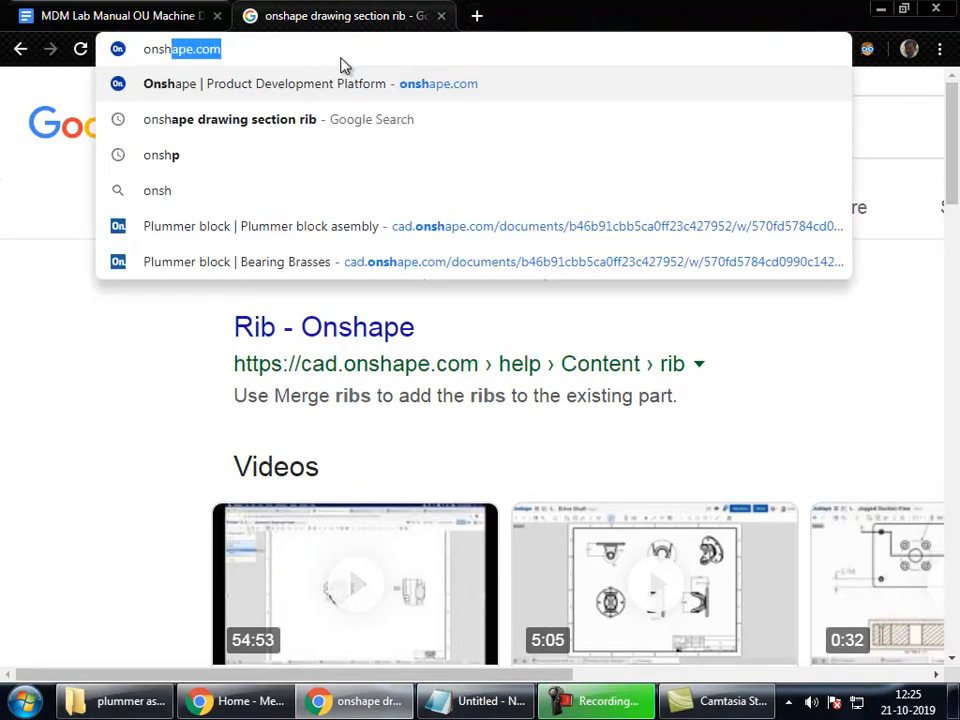
pyautogui.press('Return')
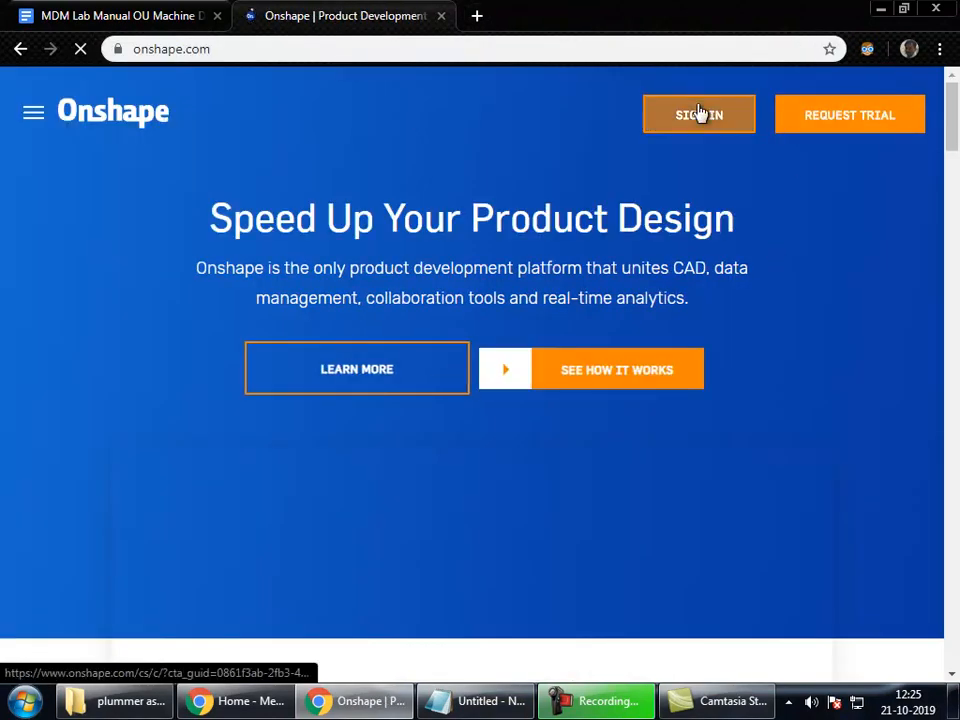
# Step: Sign in to Onshape with the saved account e-mail and the account password
pyautogui.click(701, 114)
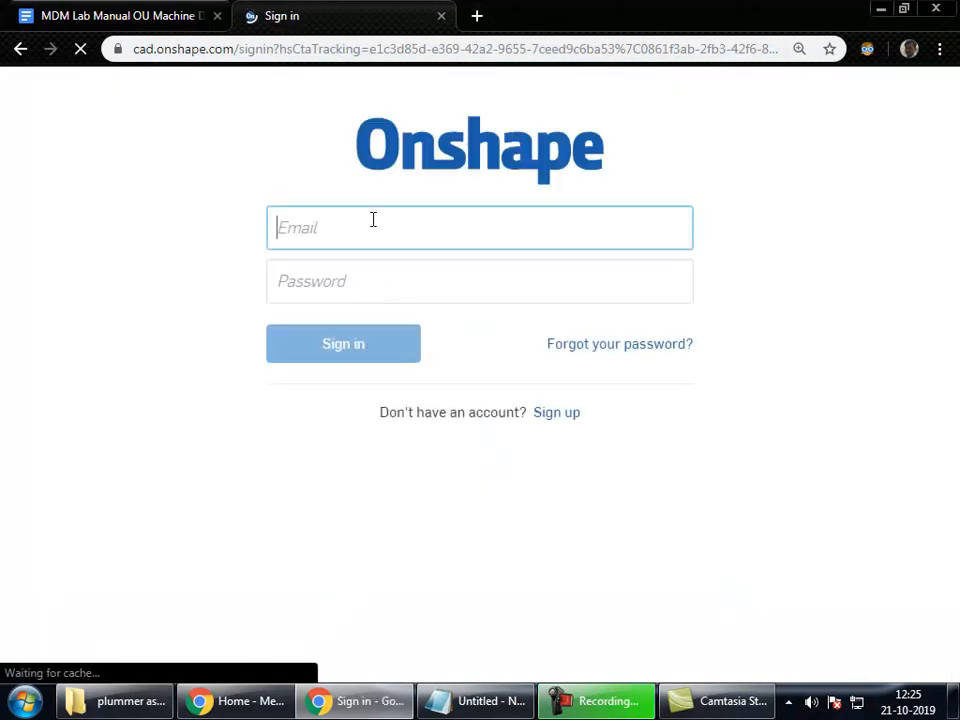
pyautogui.click(374, 221)
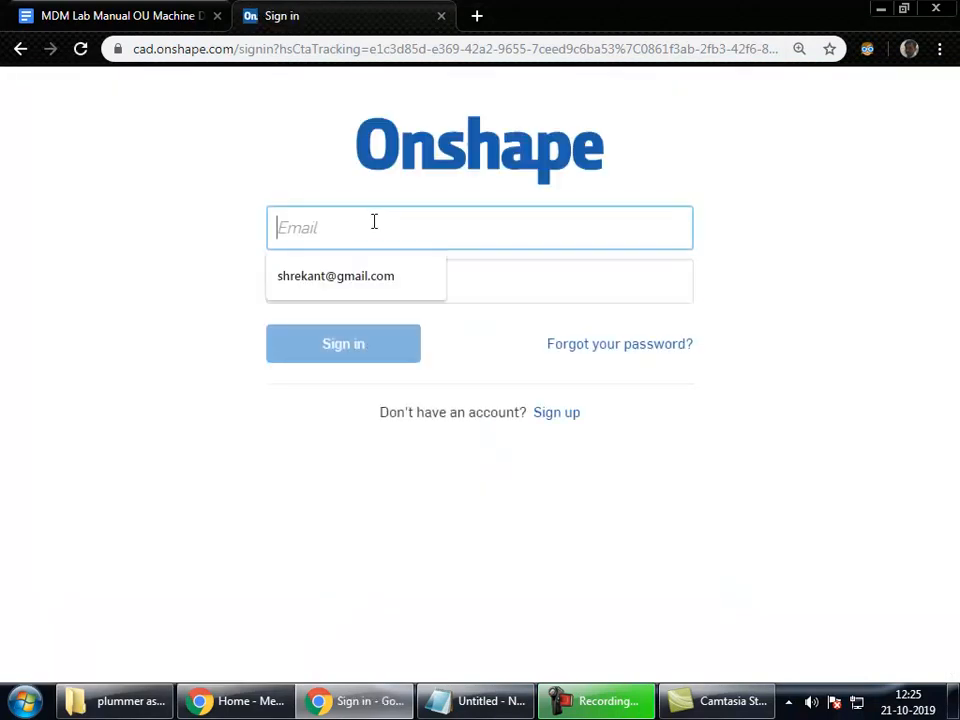
pyautogui.click(351, 276)
pyautogui.click(367, 292)
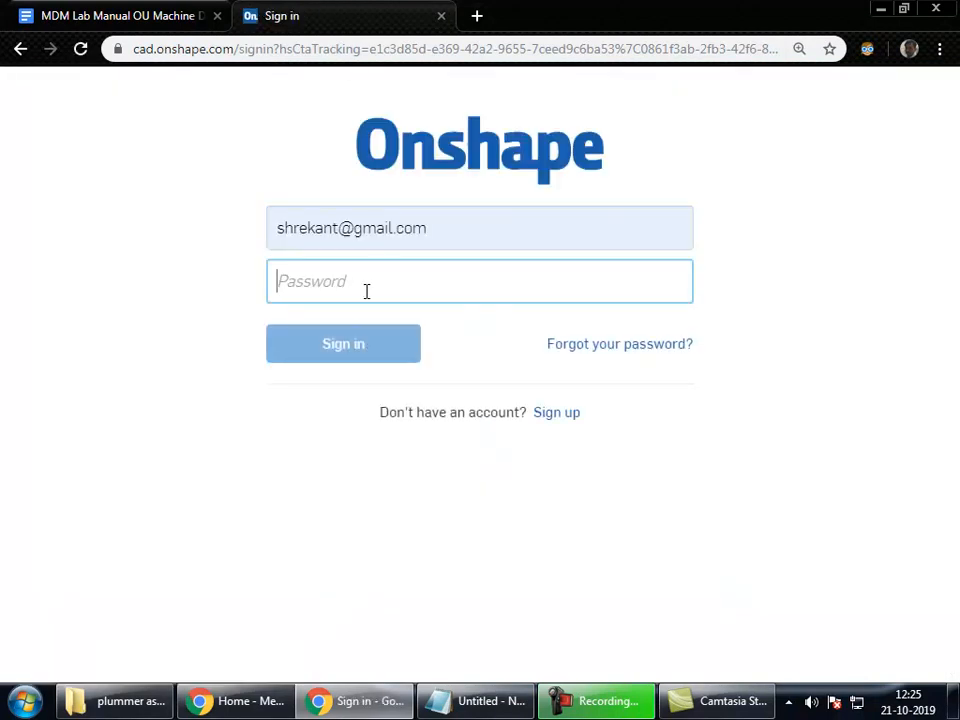
pyautogui.write('••••••••')
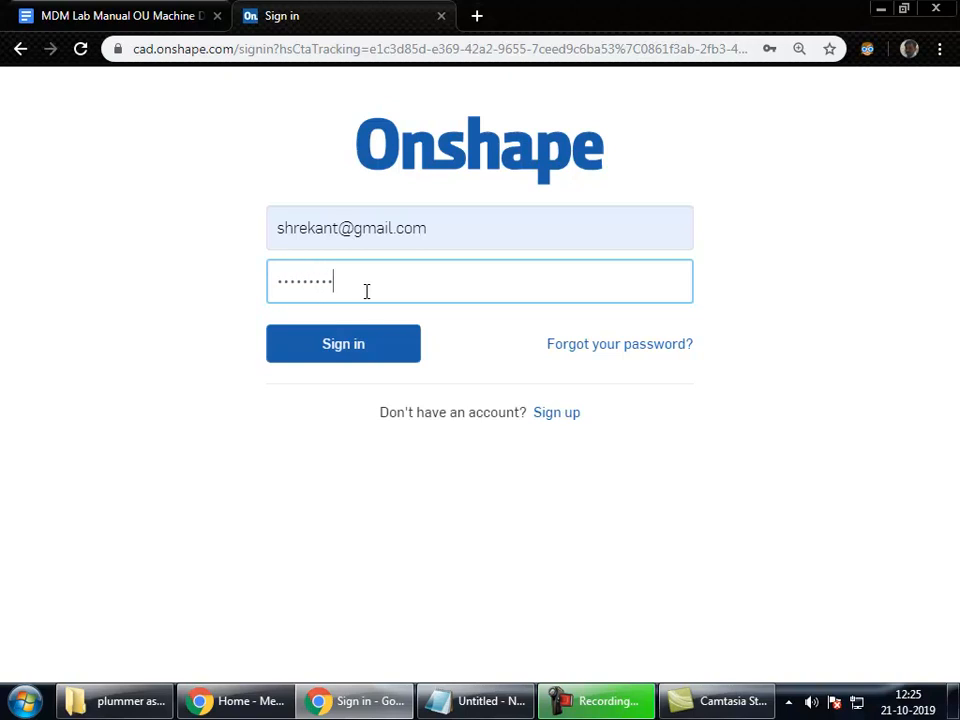
pyautogui.write('•••')
pyautogui.press('Return')
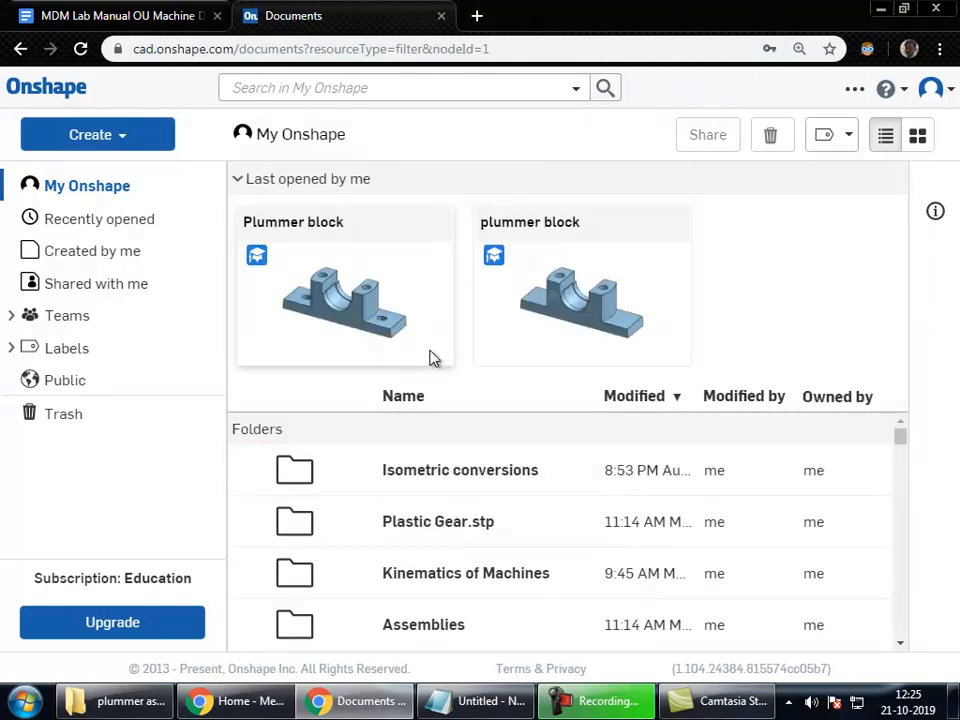
# Step: Browse the Public documents list, then go back to My Onshape's Plummer block documents
pyautogui.scroll(-5, 482, 493)
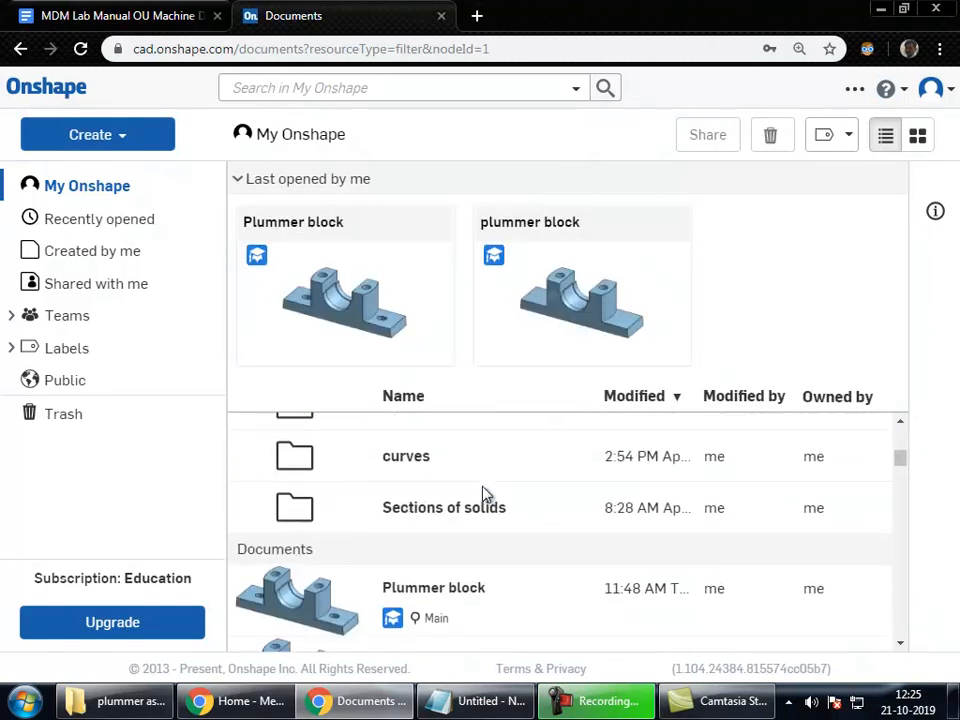
pyautogui.scroll(5, 482, 493)
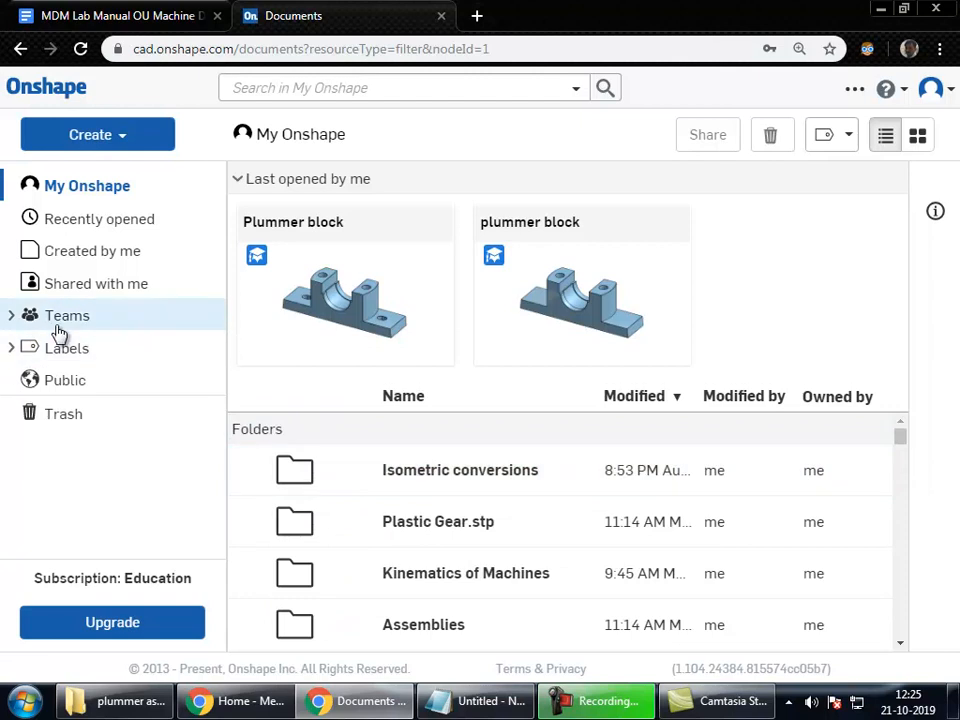
pyautogui.click(63, 381)
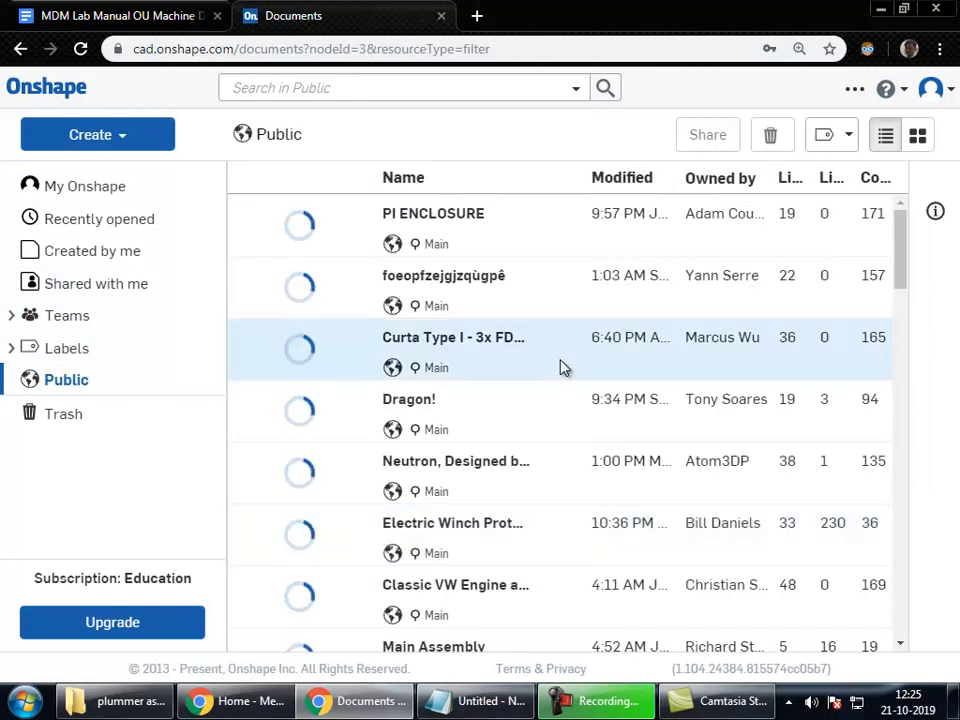
pyautogui.scroll(-3, 421, 403)
pyautogui.scroll(-15, 421, 403)
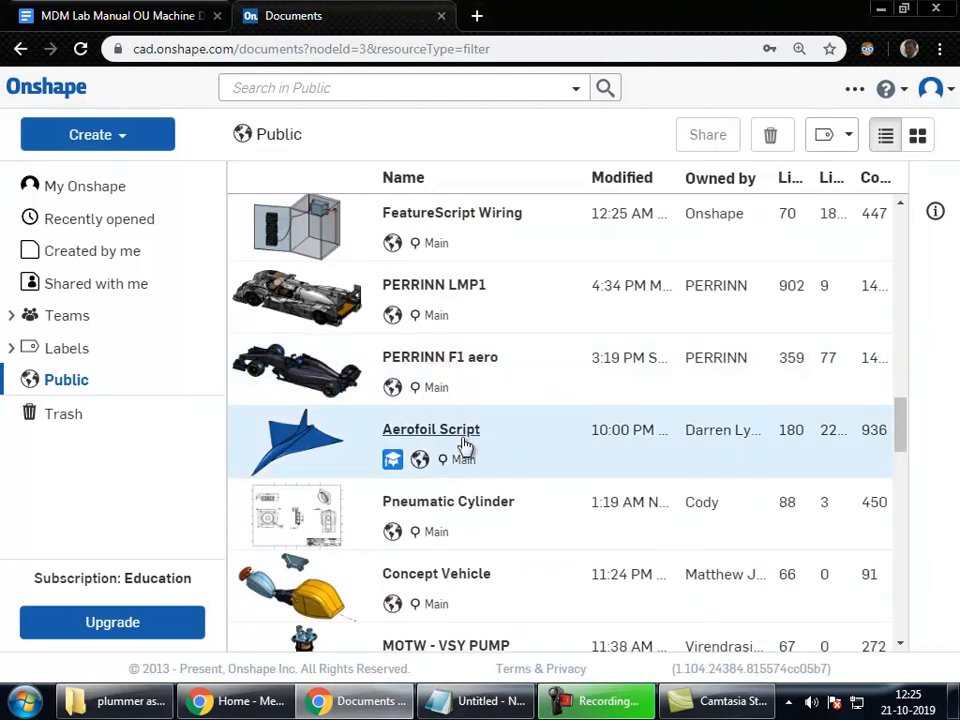
pyautogui.scroll(-6, 461, 439)
pyautogui.scroll(4, 462, 444)
pyautogui.scroll(10, 462, 444)
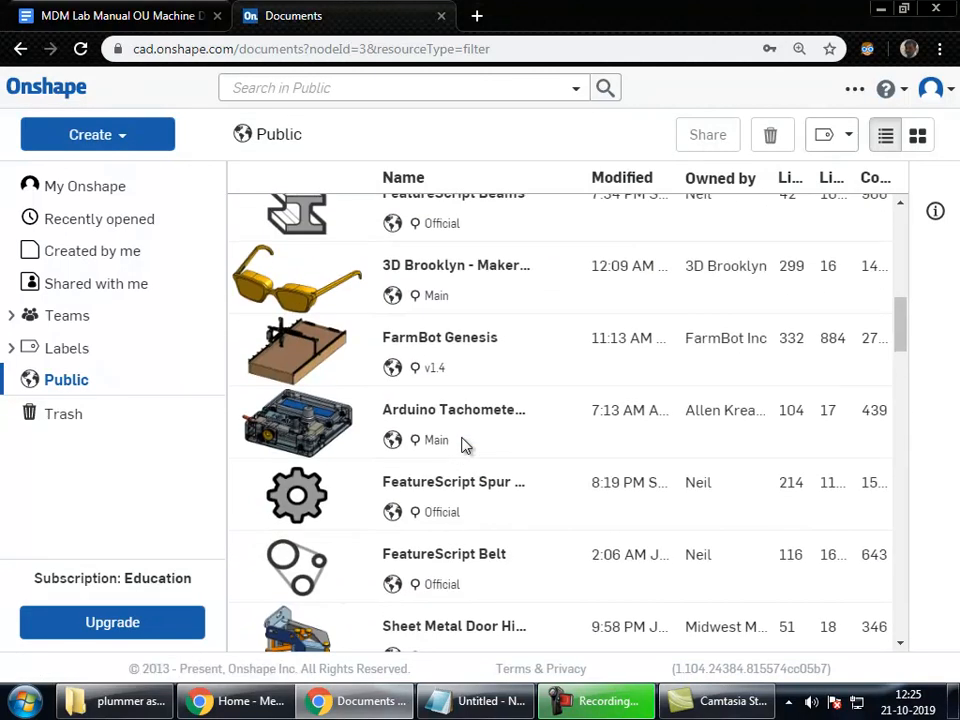
pyautogui.click(81, 188)
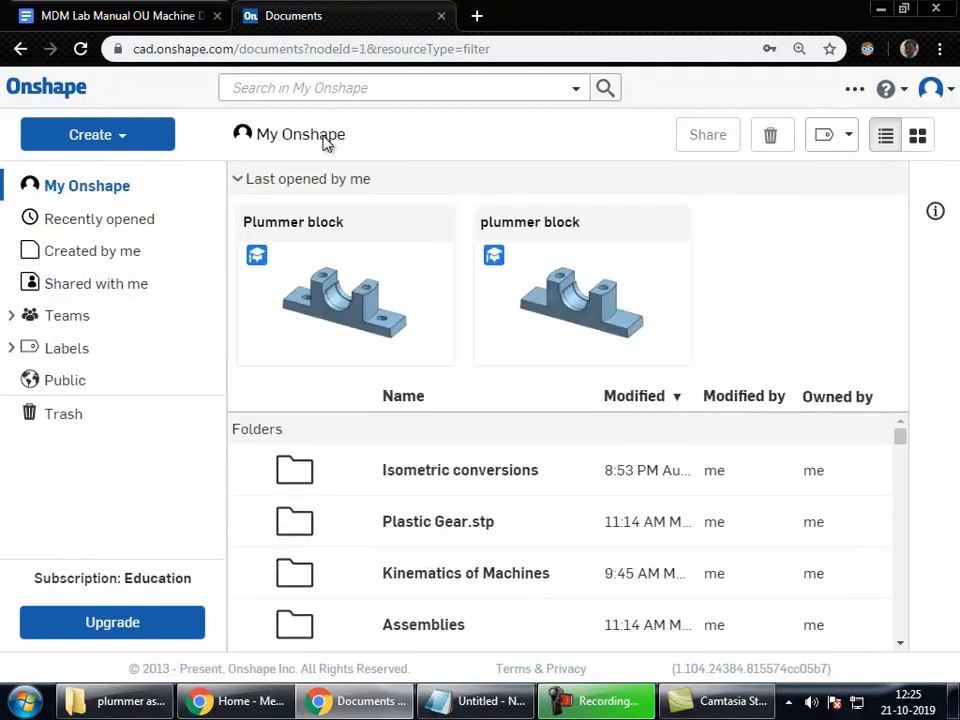
# Step: Open the Plummer block document and glance at the session-topic notes
pyautogui.click(354, 300)
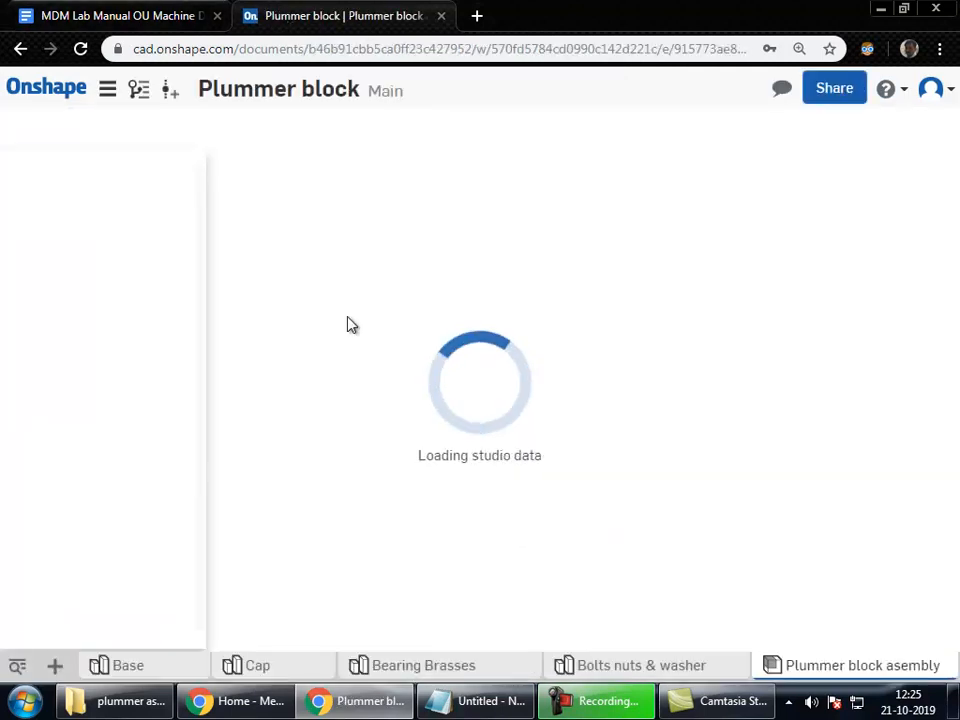
pyautogui.click(499, 709)
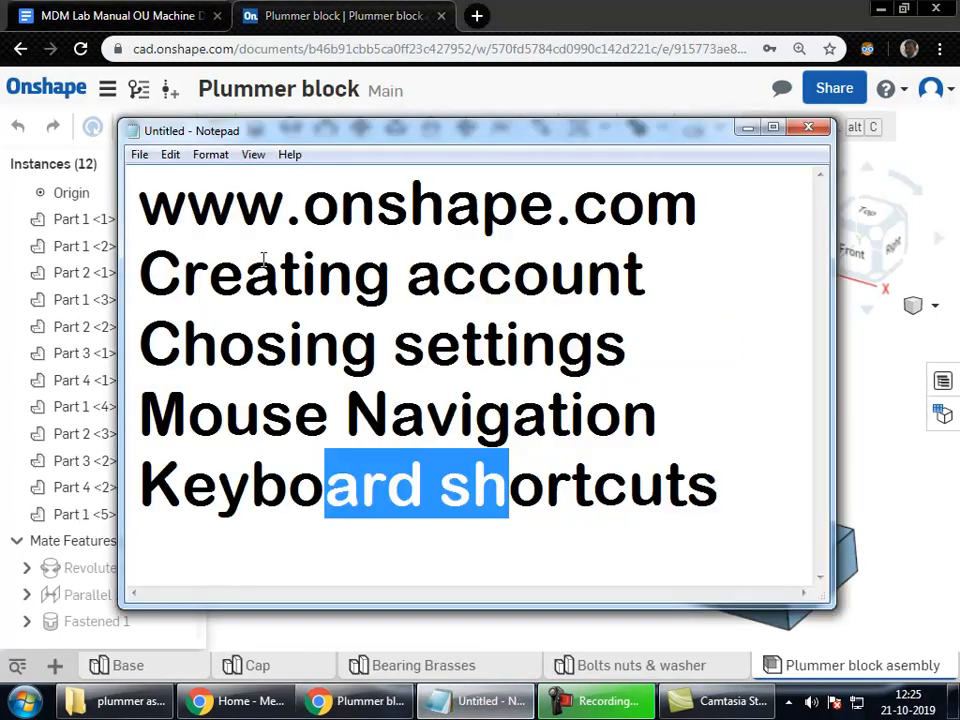
pyautogui.click(296, 272)
pyautogui.doubleClick(296, 272)
pyautogui.doubleClick(508, 286)
pyautogui.click(508, 286)
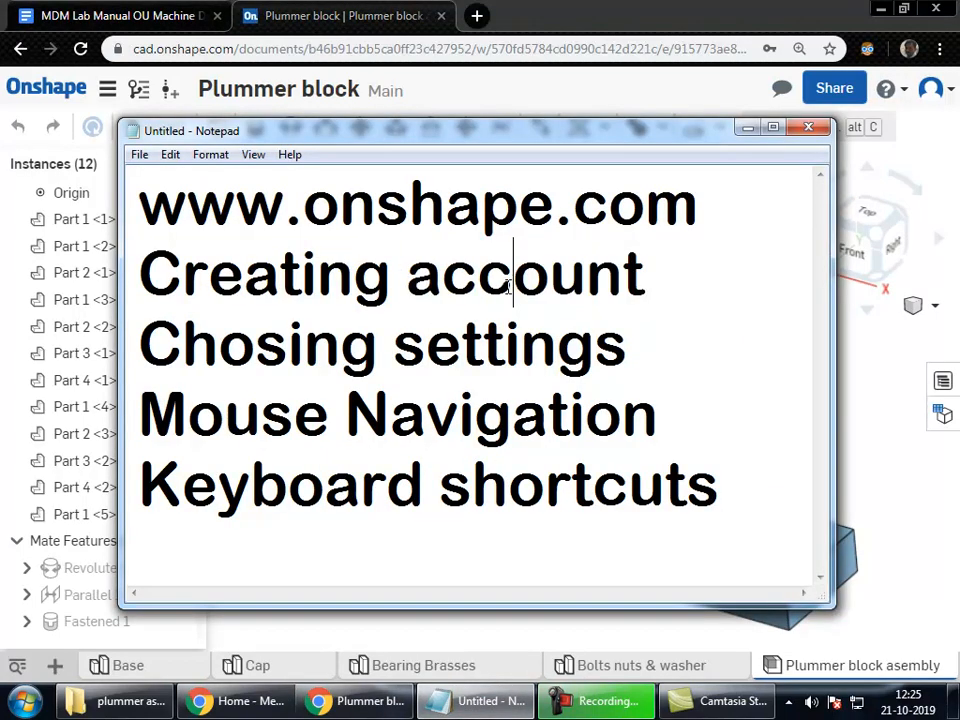
# Step: Tilt the assembly to view its underside, check version history, and open the document menu
pyautogui.click(873, 397)
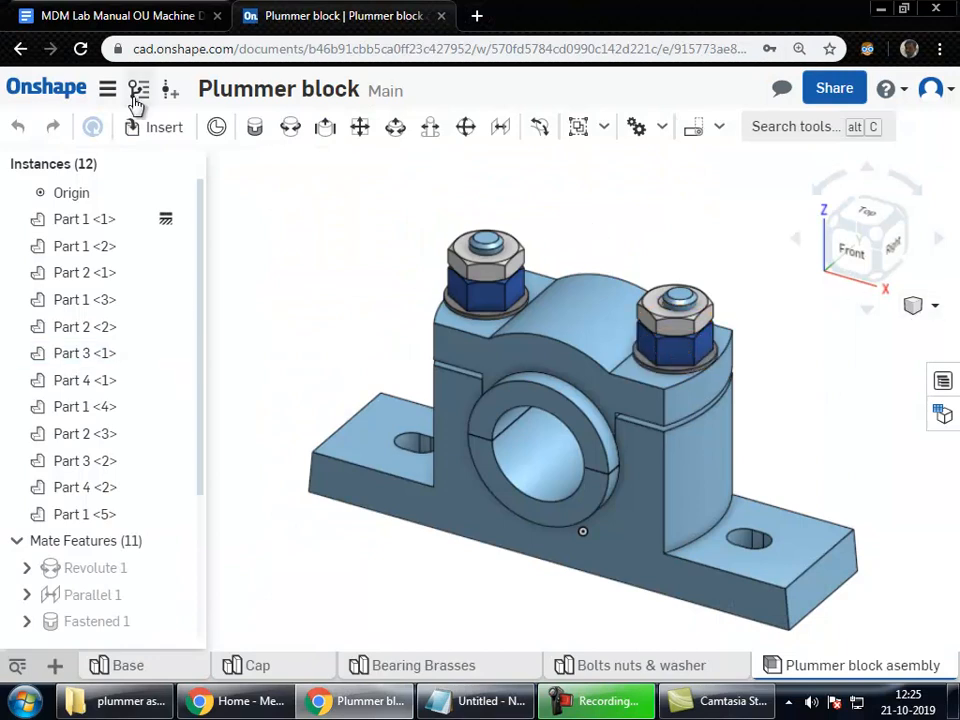
pyautogui.moveTo(675, 414); pyautogui.dragTo(662, 428, button='right')
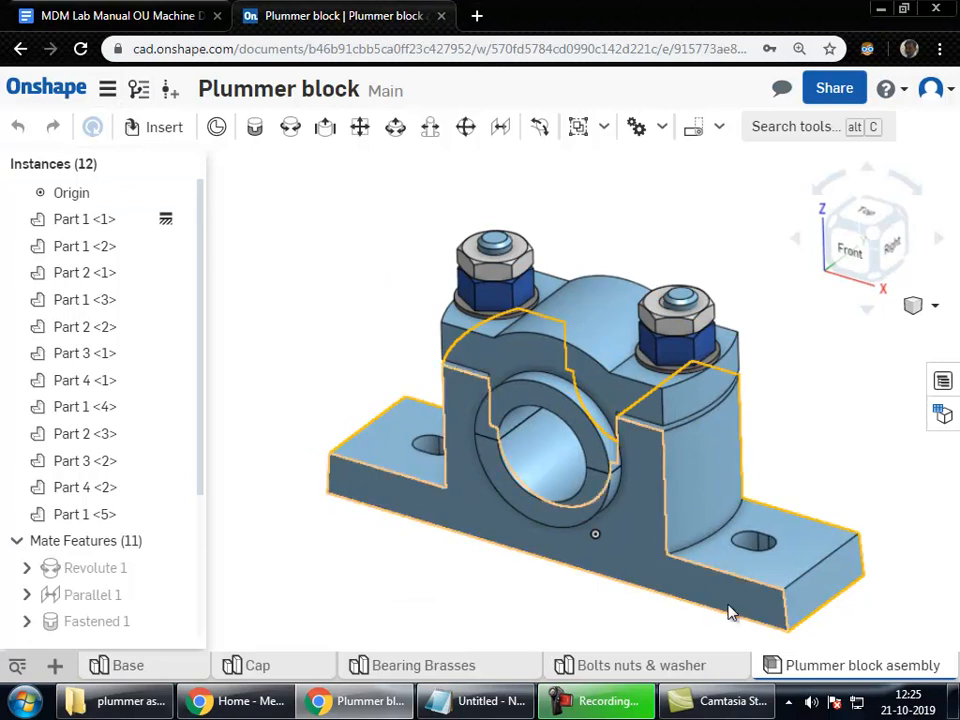
pyautogui.scroll(-2, 729, 611)
pyautogui.scroll(5, 729, 611)
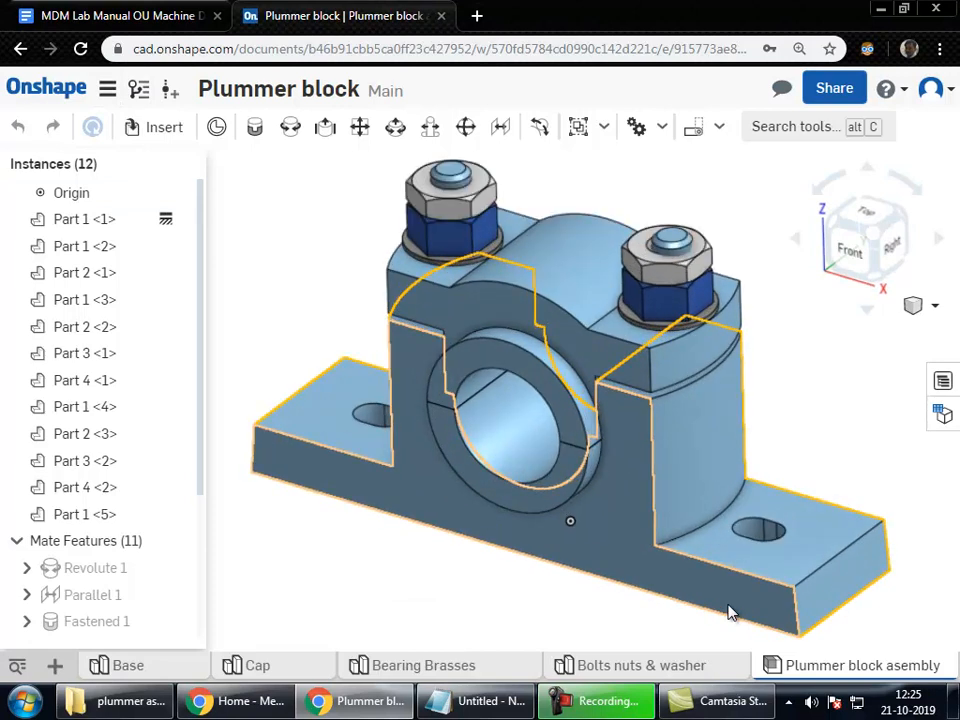
pyautogui.click(140, 90)
pyautogui.click(140, 91)
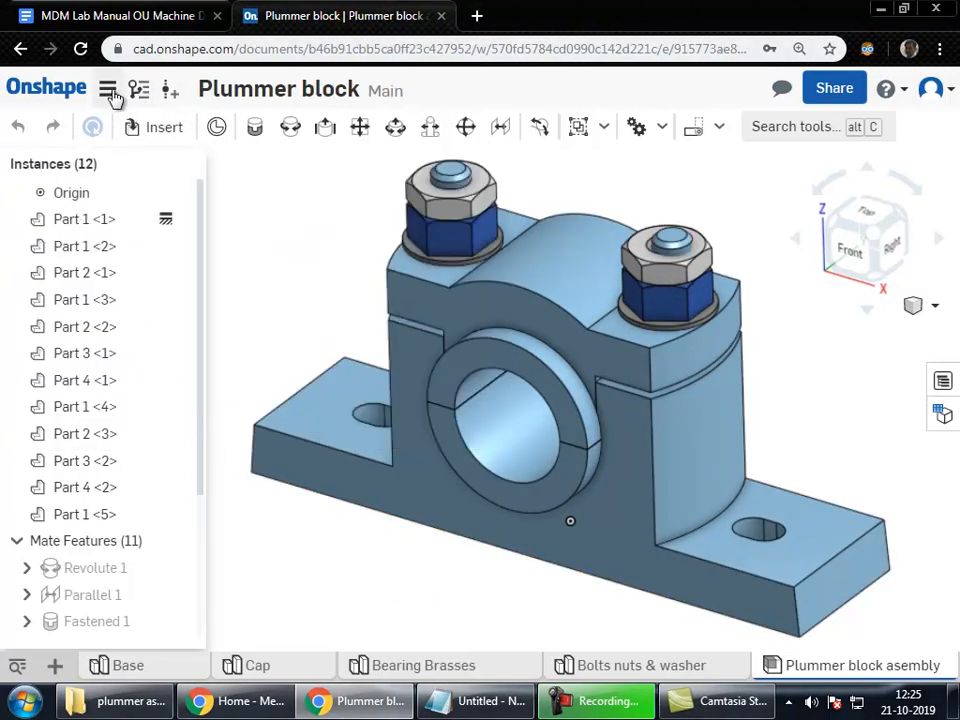
pyautogui.click(107, 90)
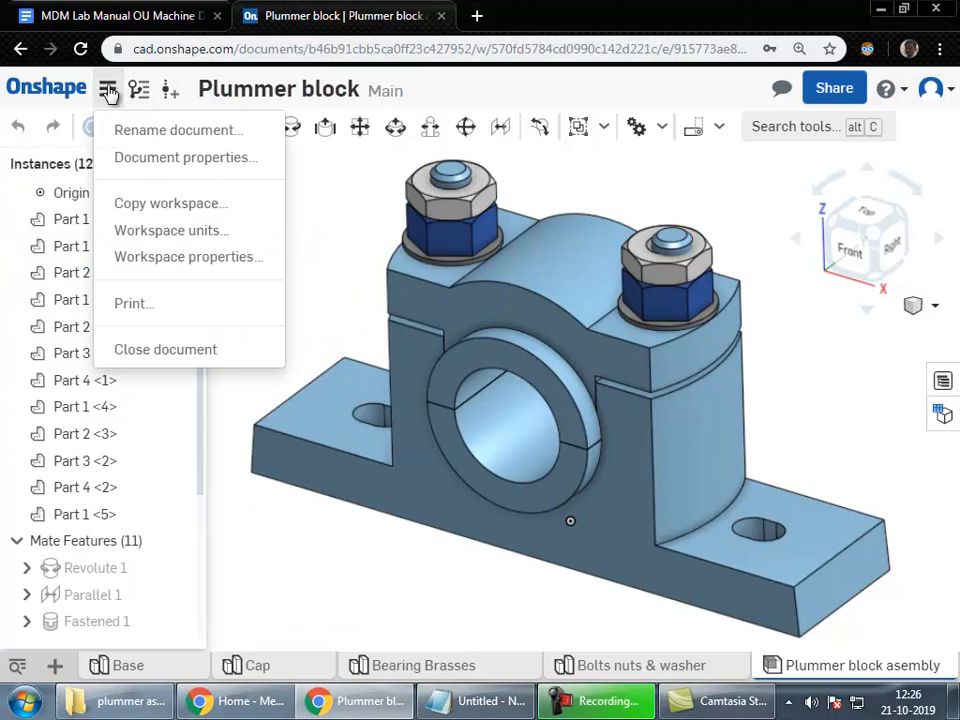
# Step: In workspace units, keep Millimeter length with 0.123 decimals and Degree as the angle unit
pyautogui.click(176, 230)
pyautogui.click(272, 214)
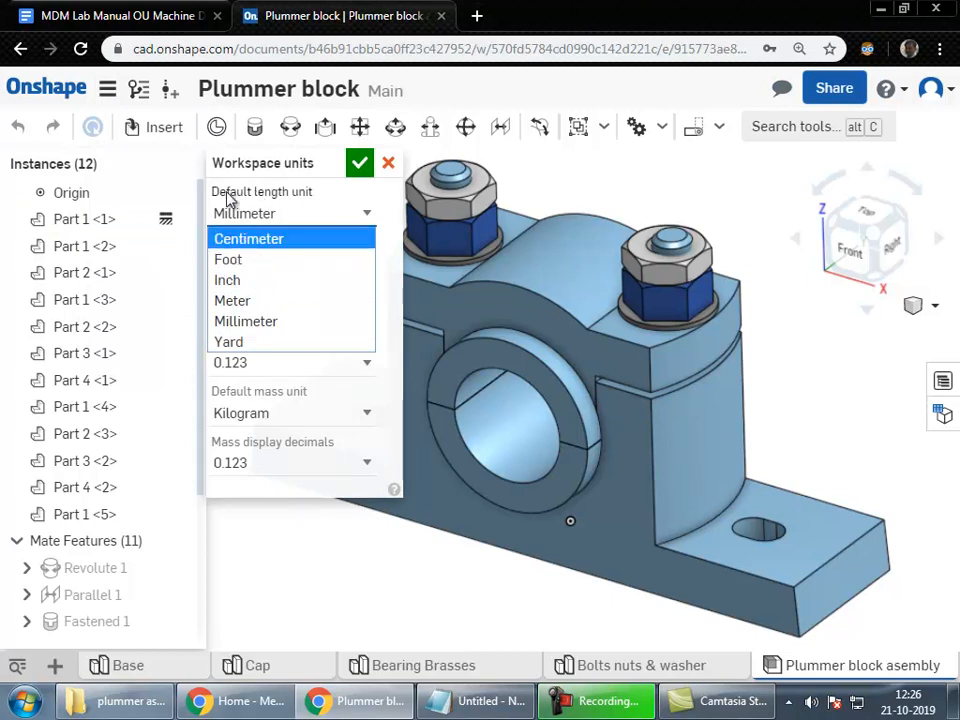
pyautogui.click(256, 320)
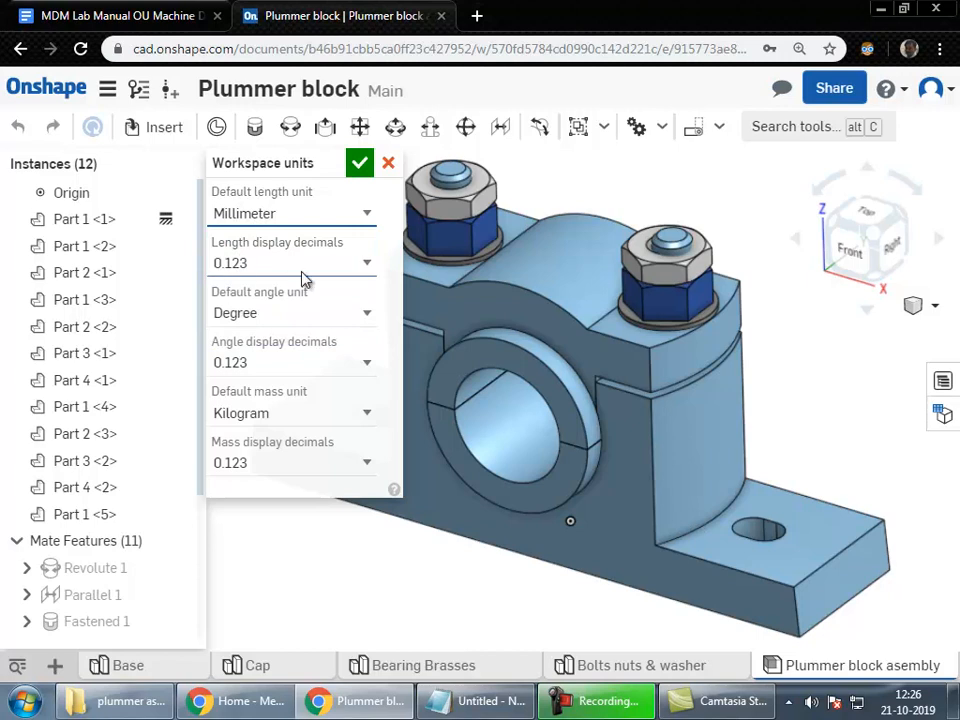
pyautogui.click(300, 270)
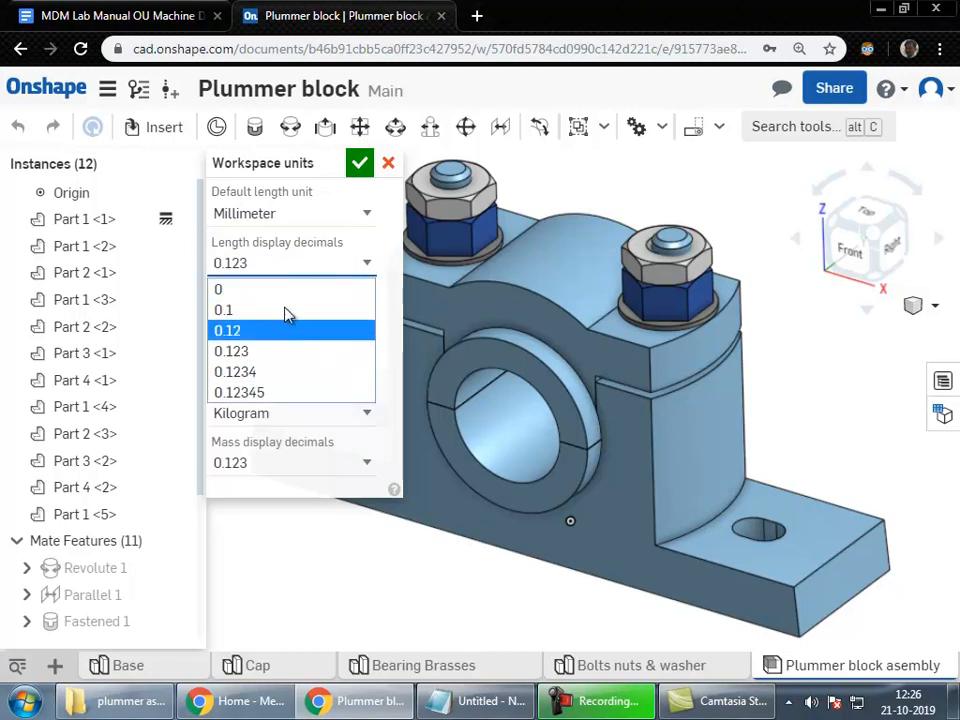
pyautogui.click(336, 264)
pyautogui.click(228, 318)
pyautogui.click(242, 318)
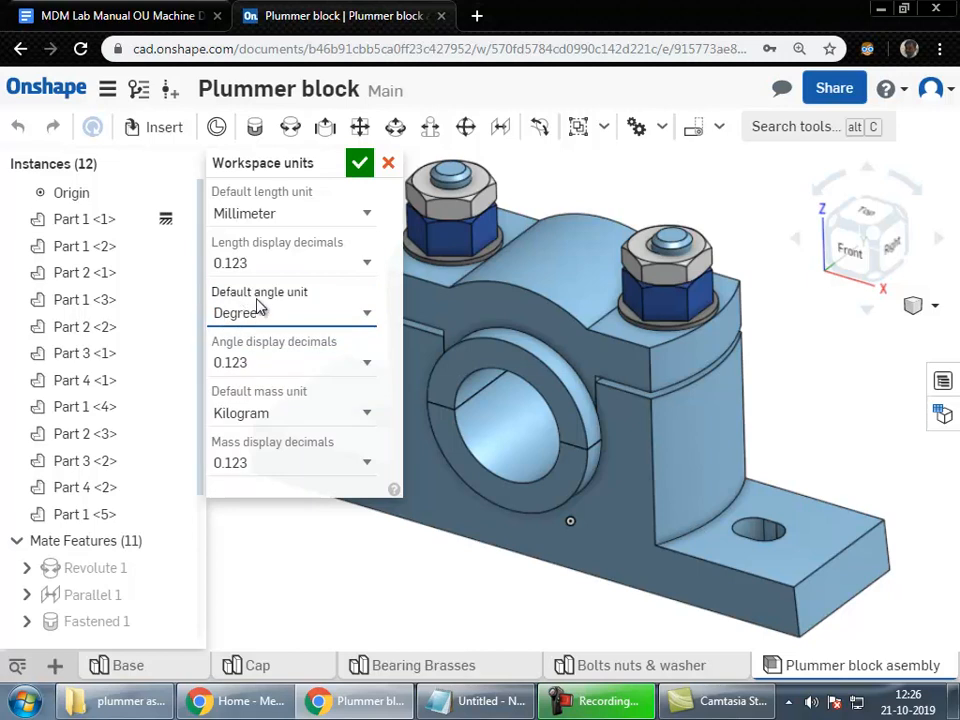
# Step: Set the angle display decimals to 0.12
pyautogui.click(260, 366)
pyautogui.click(262, 366)
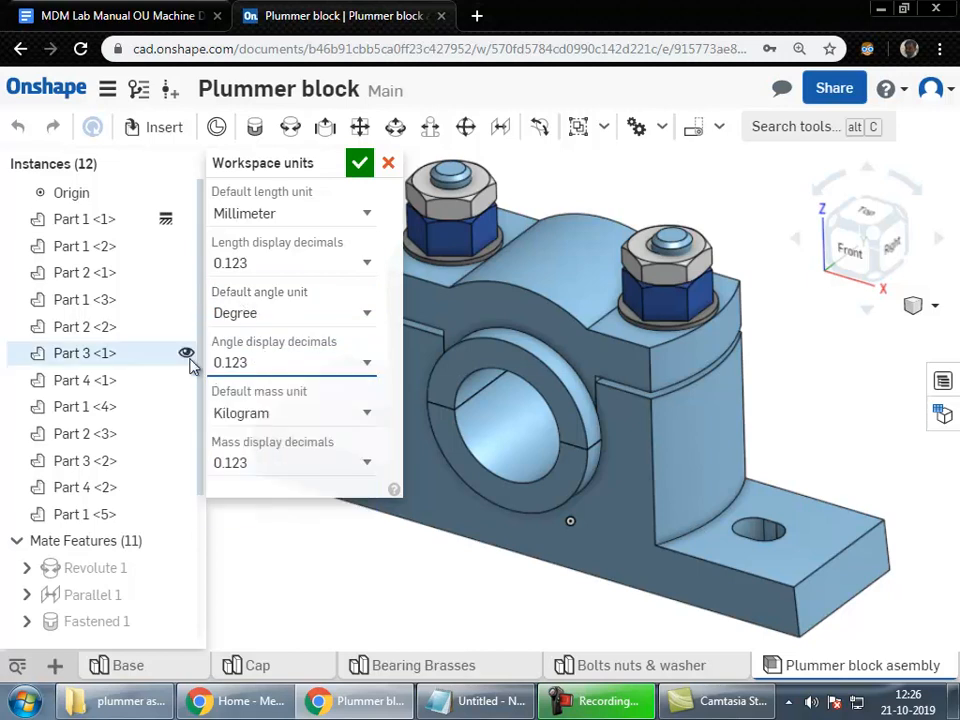
pyautogui.click(262, 365)
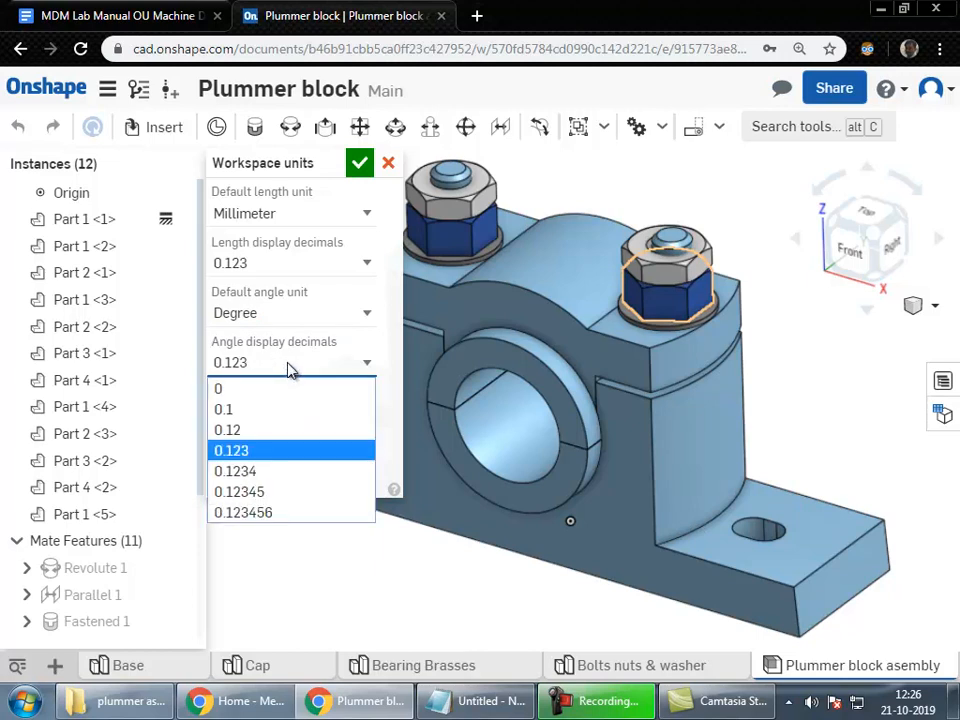
pyautogui.click(283, 410)
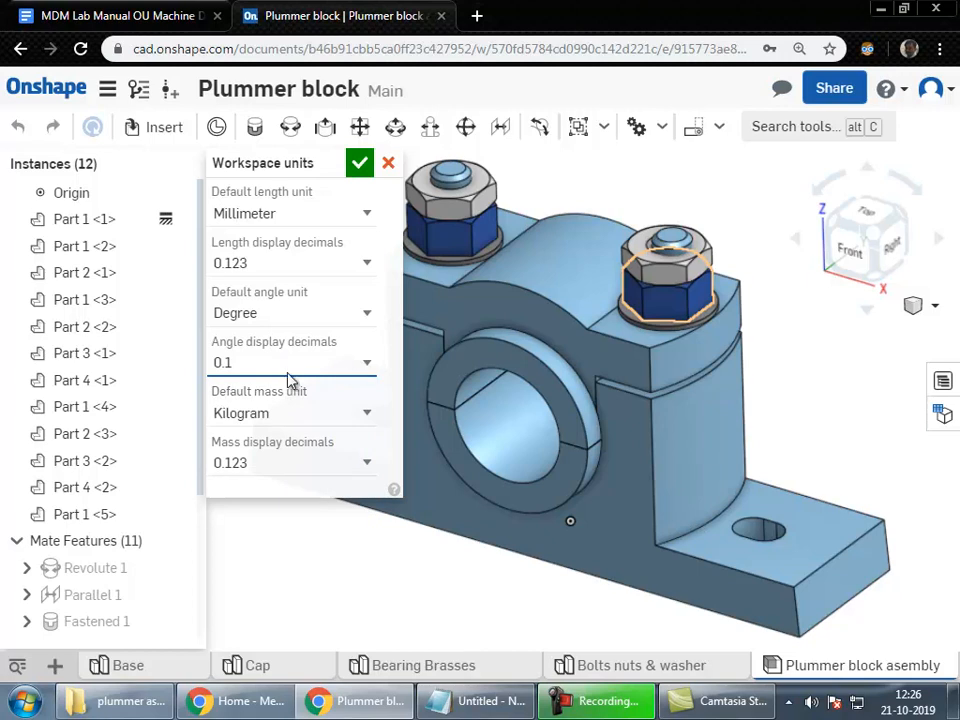
pyautogui.click(287, 368)
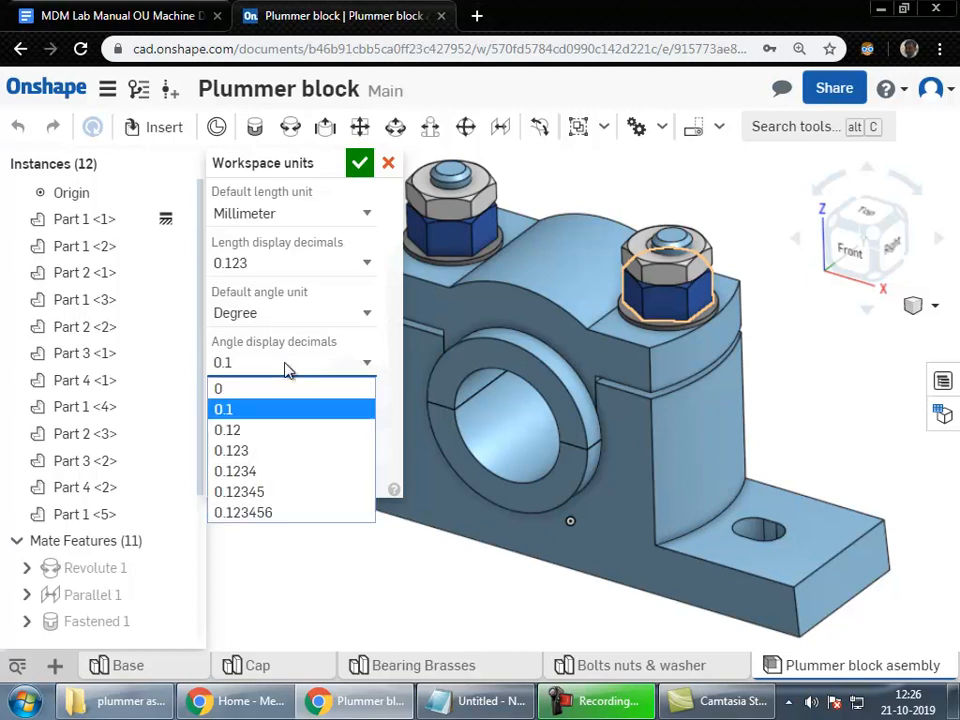
pyautogui.click(262, 432)
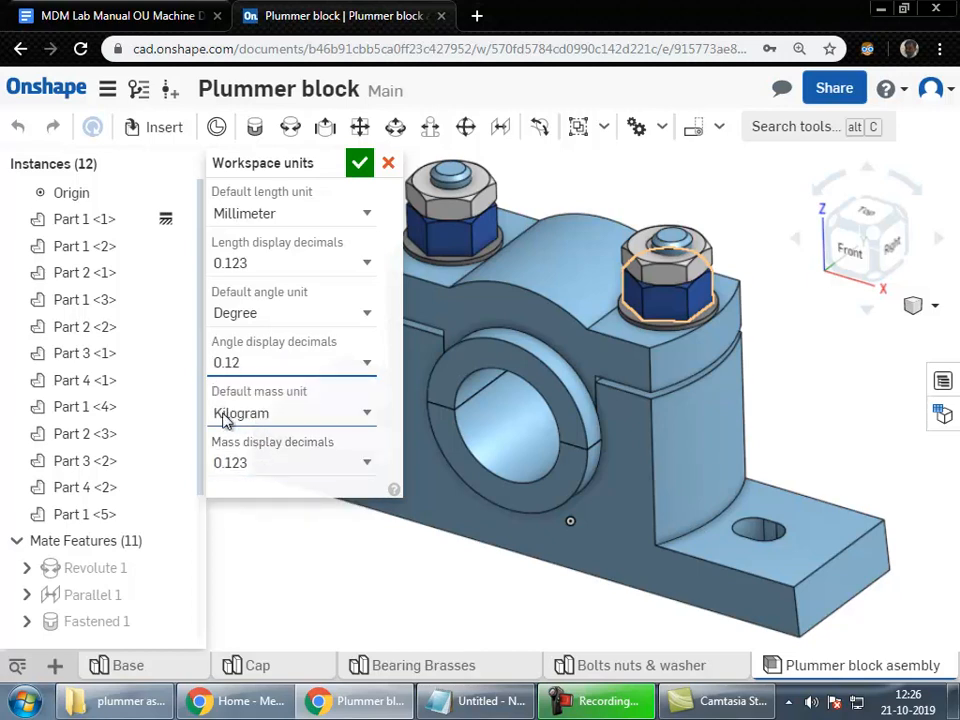
# Step: Keep Kilogram with 0.123 mass decimals, apply the units, and reopen the document menu
pyautogui.click(277, 420)
pyautogui.click(277, 420)
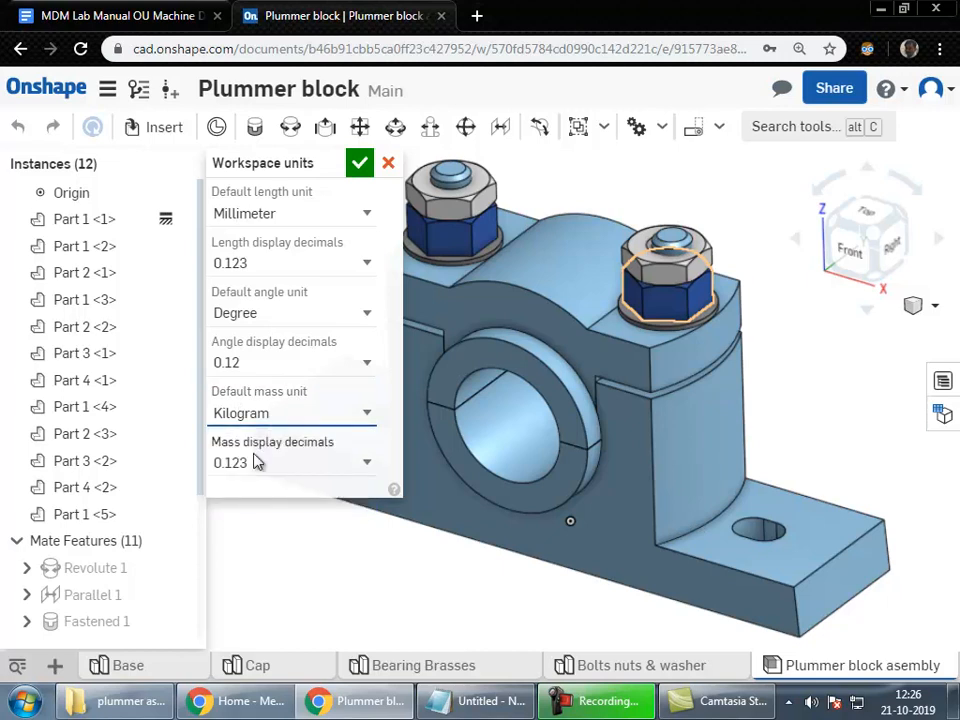
pyautogui.click(255, 465)
pyautogui.click(255, 465)
pyautogui.click(256, 465)
pyautogui.click(256, 467)
pyautogui.click(275, 463)
pyautogui.click(283, 462)
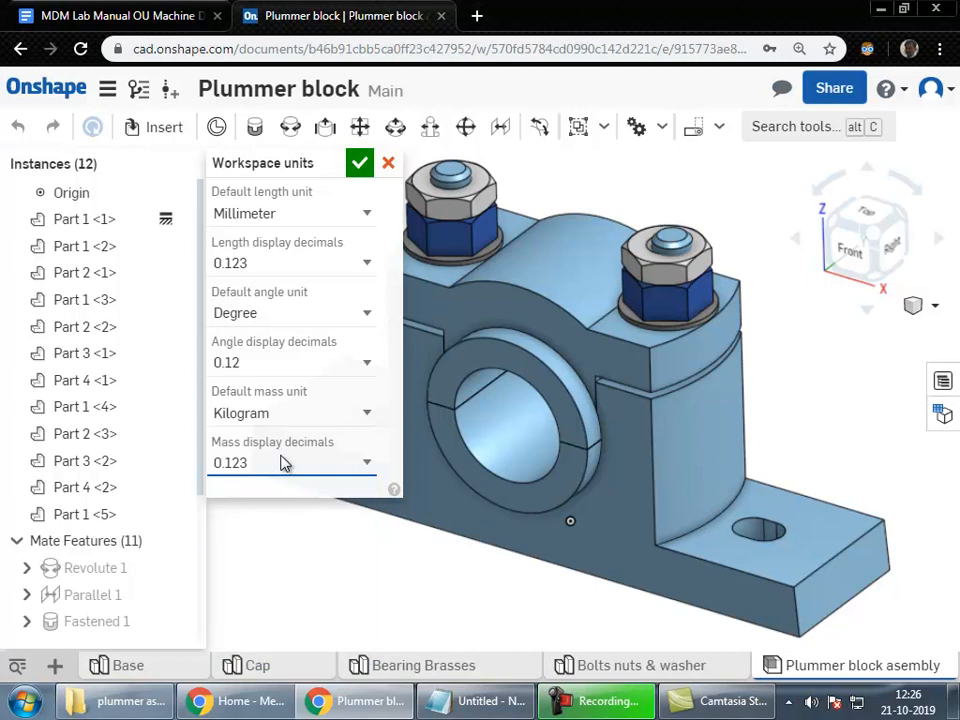
pyautogui.click(360, 163)
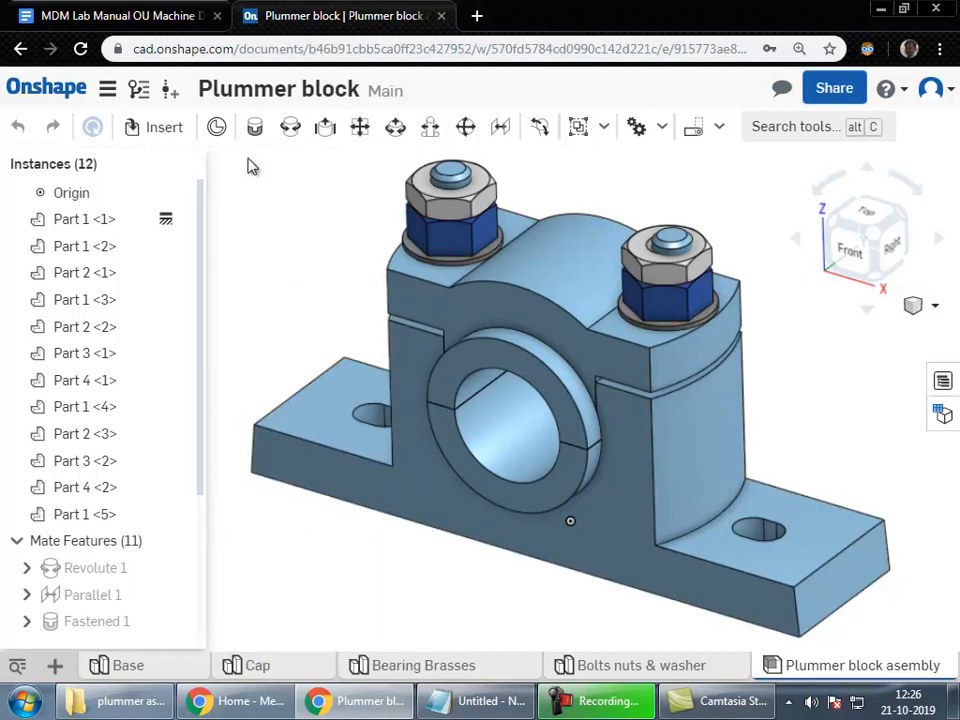
pyautogui.click(107, 89)
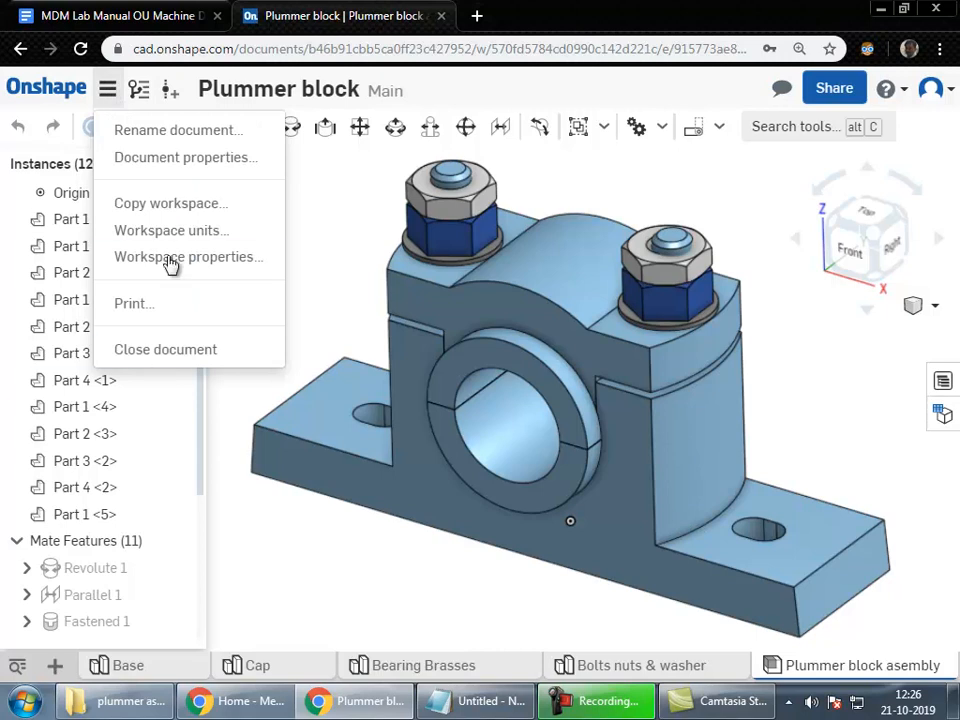
# Step: Go to My account Preferences and scroll down to the units and View manipulation settings
pyautogui.click(932, 90)
pyautogui.click(862, 131)
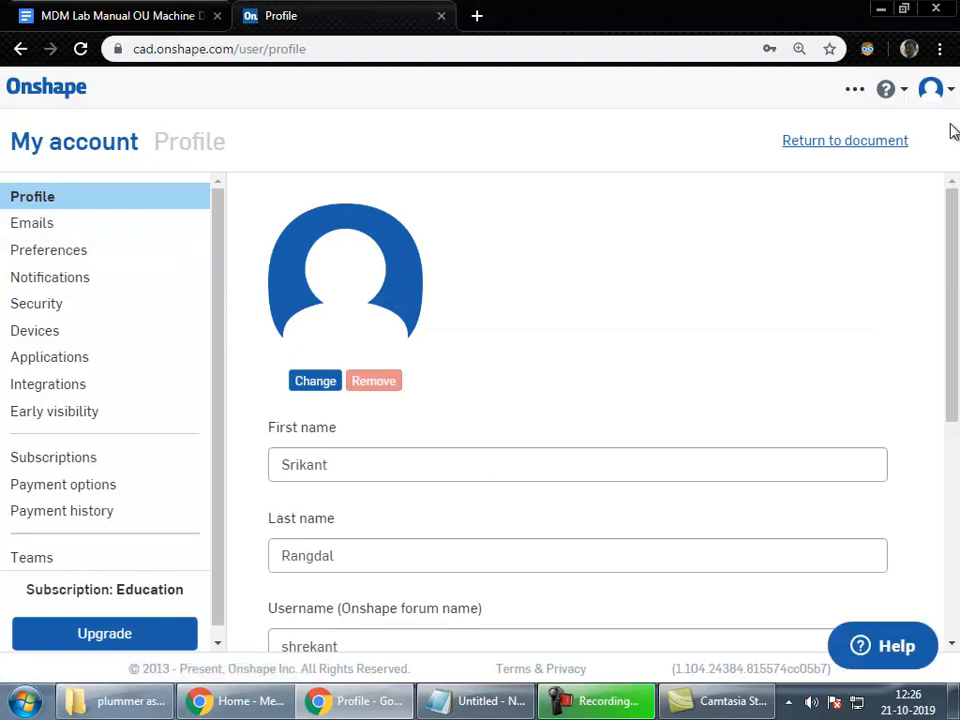
pyautogui.click(82, 252)
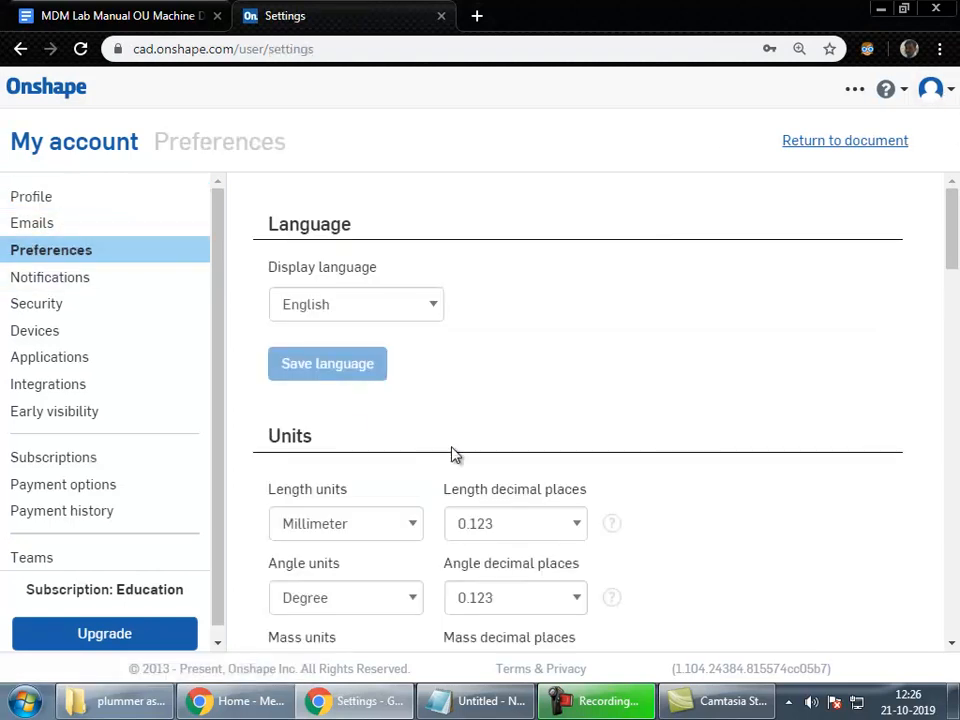
pyautogui.scroll(-2, 355, 345)
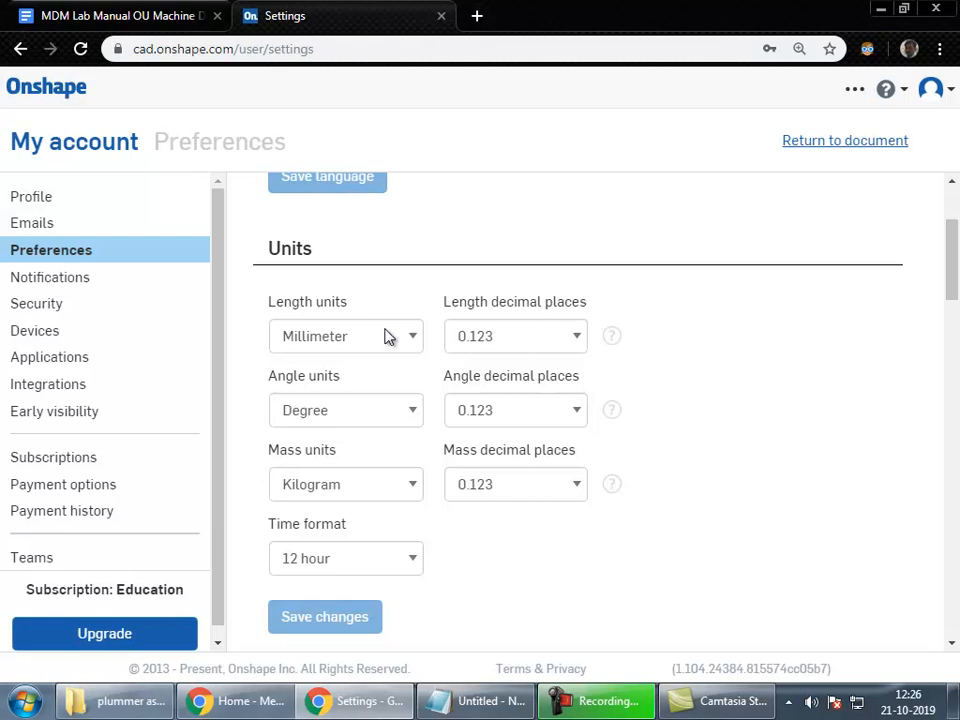
pyautogui.scroll(-5, 650, 400)
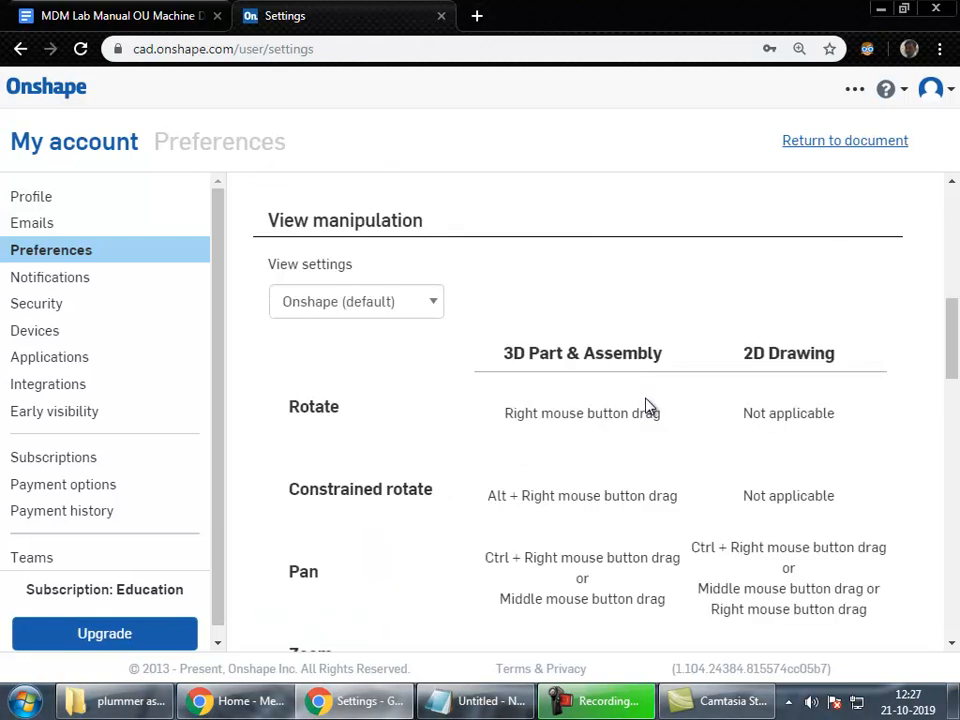
# Step: Switch the view manipulation preset to SOLIDWORKS
pyautogui.click(336, 303)
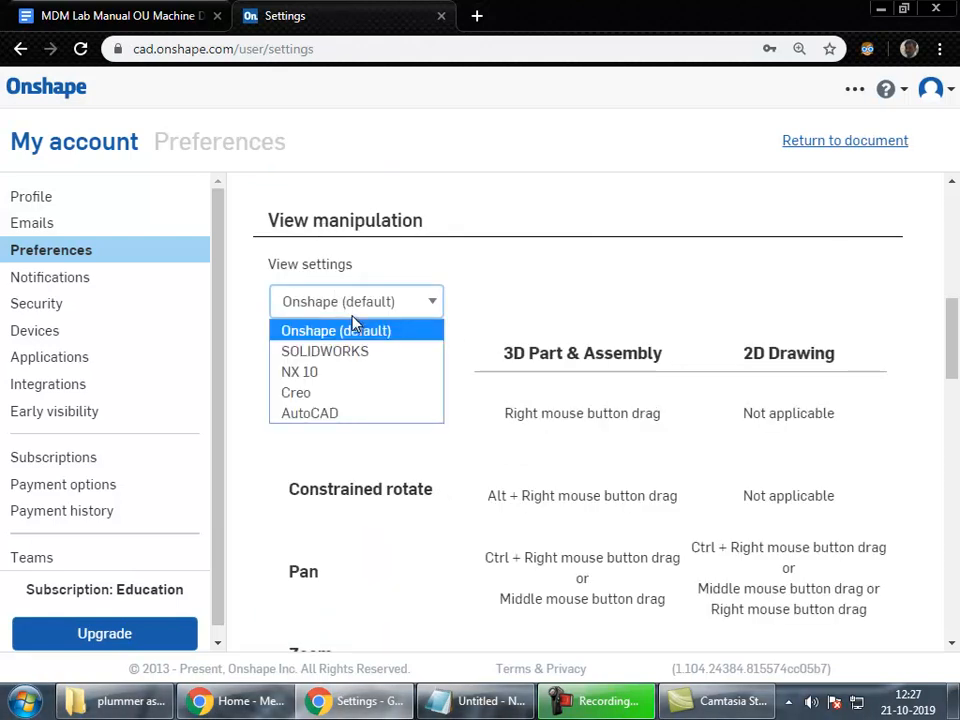
pyautogui.click(478, 298)
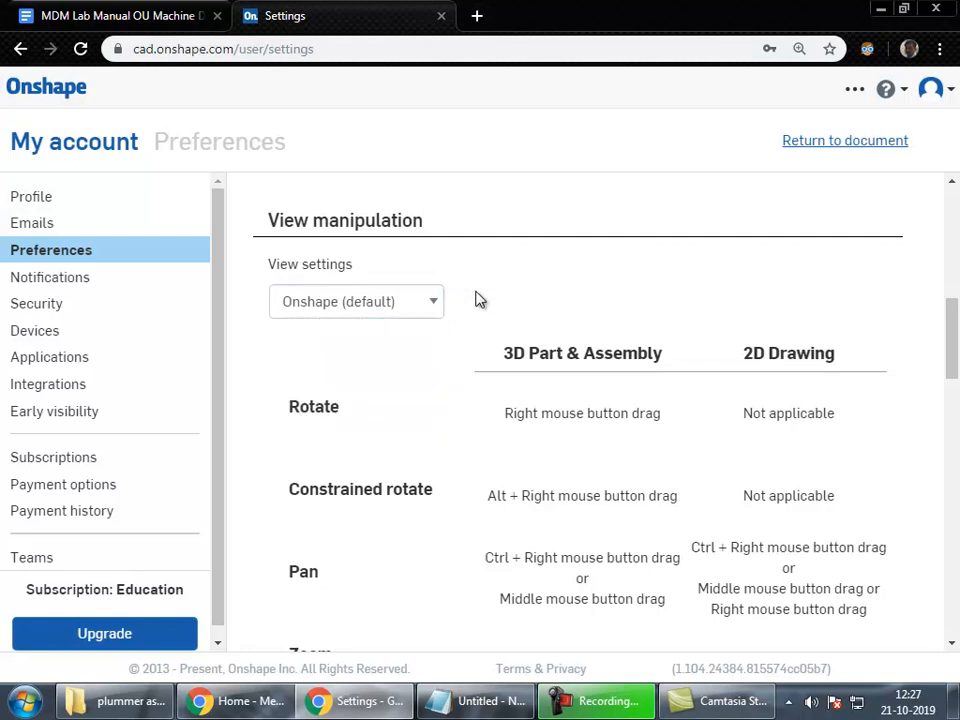
pyautogui.click(415, 314)
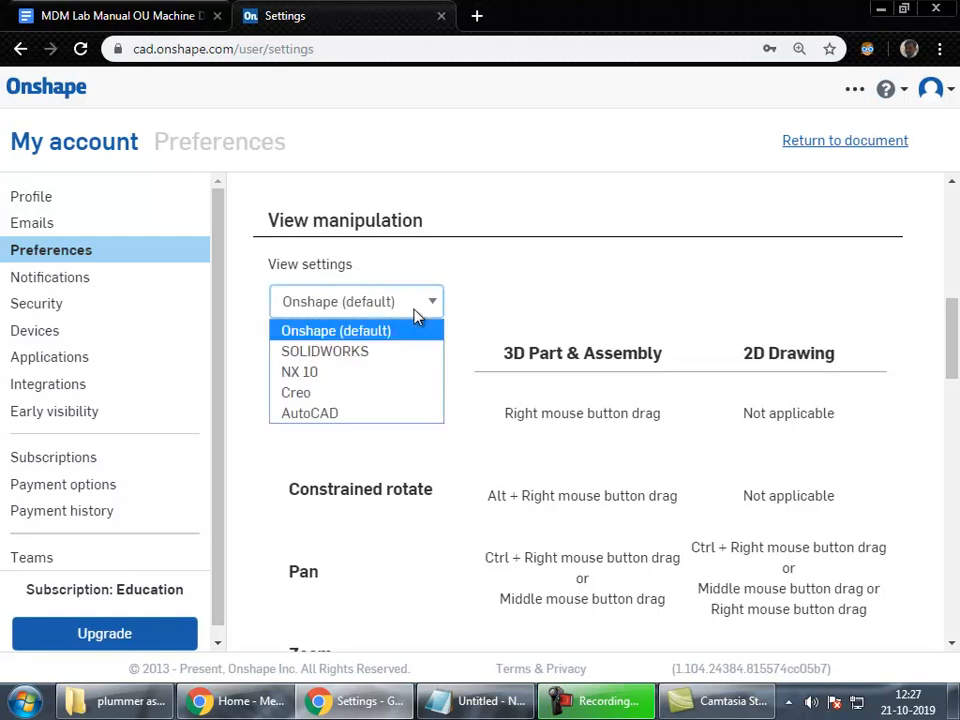
pyautogui.click(473, 307)
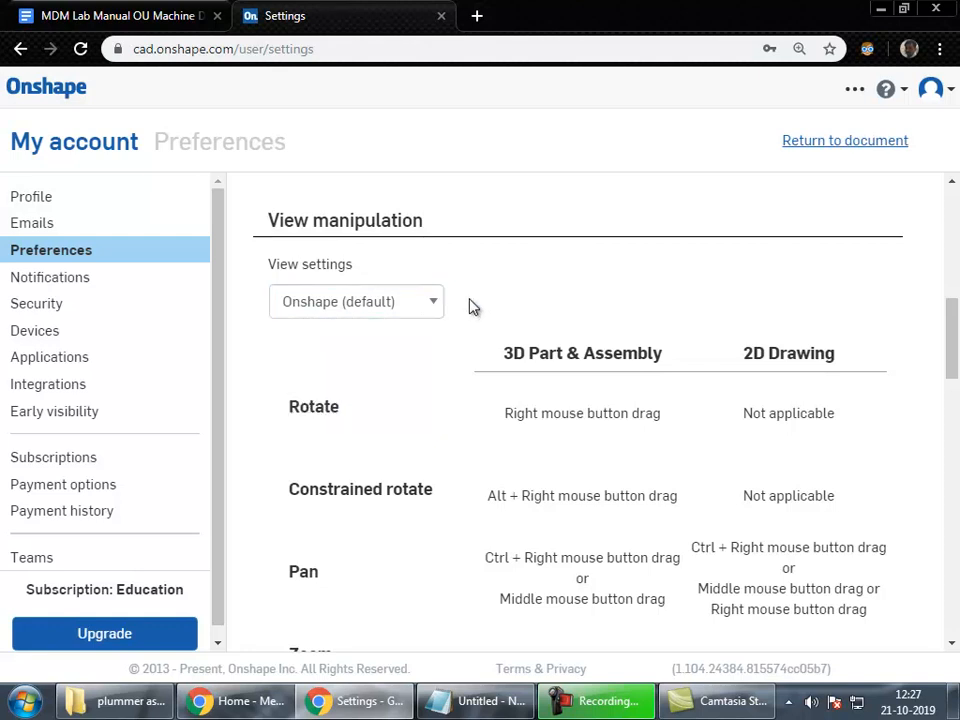
pyautogui.click(424, 311)
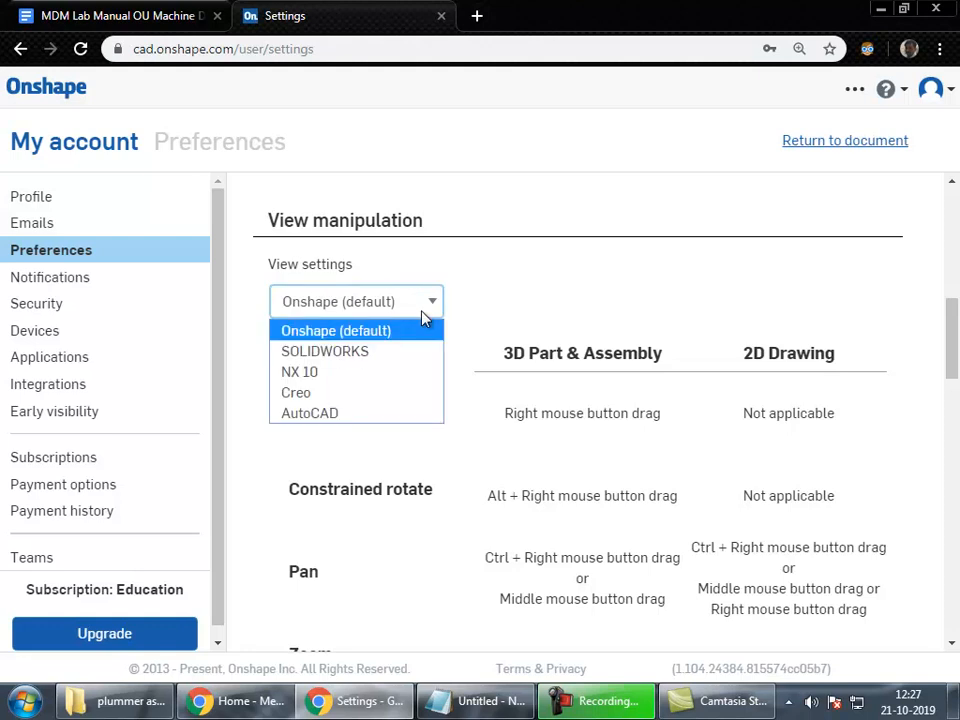
pyautogui.click(489, 294)
pyautogui.click(350, 303)
pyautogui.click(334, 363)
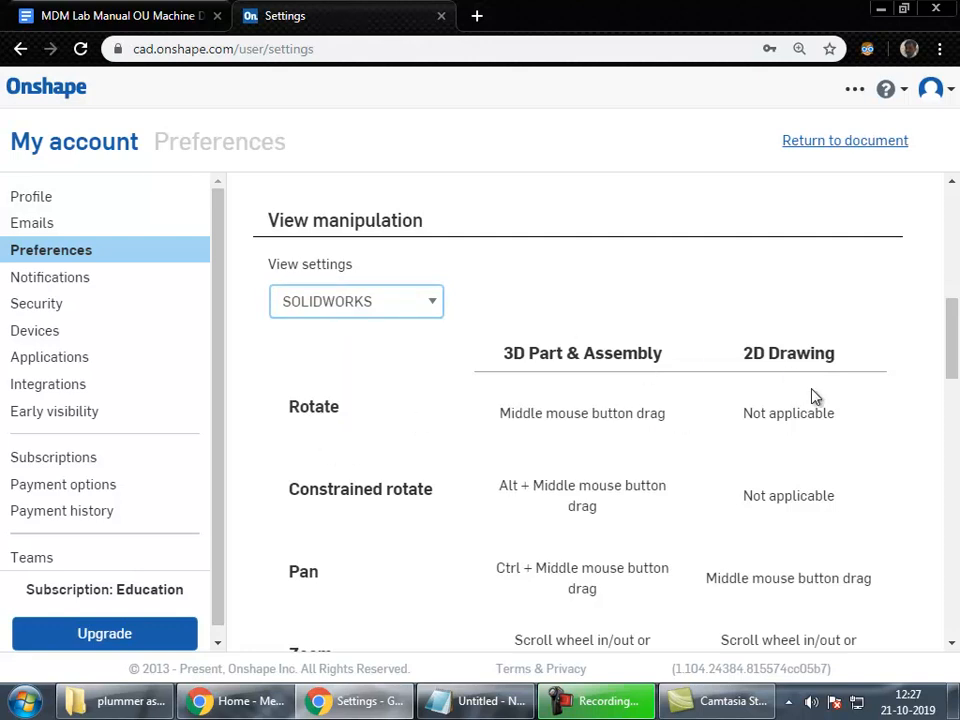
pyautogui.scroll(-3, 434, 379)
pyautogui.scroll(3, 310, 490)
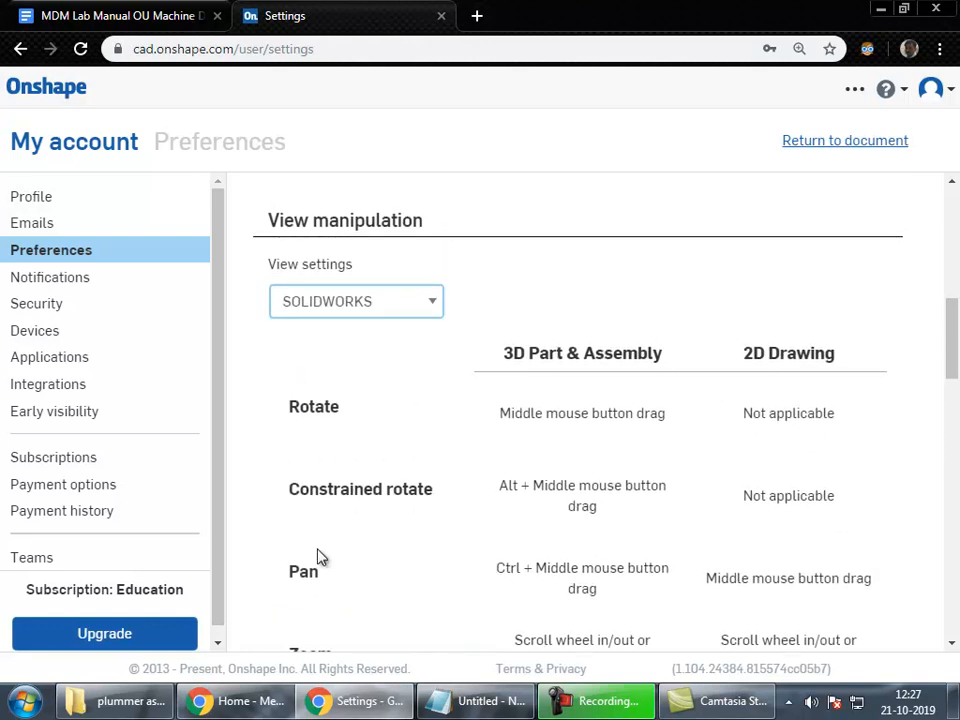
pyautogui.scroll(-3, 318, 560)
pyautogui.scroll(2, 587, 357)
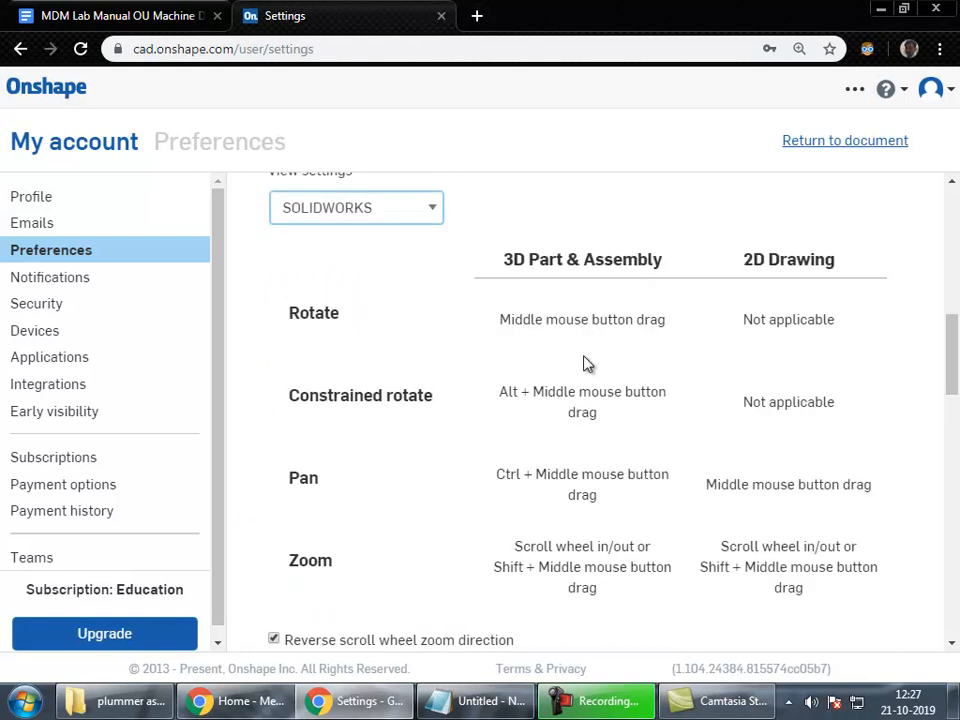
# Step: Restore Onshape (default) view controls and return to the Plummer block document
pyautogui.click(383, 209)
pyautogui.click(378, 238)
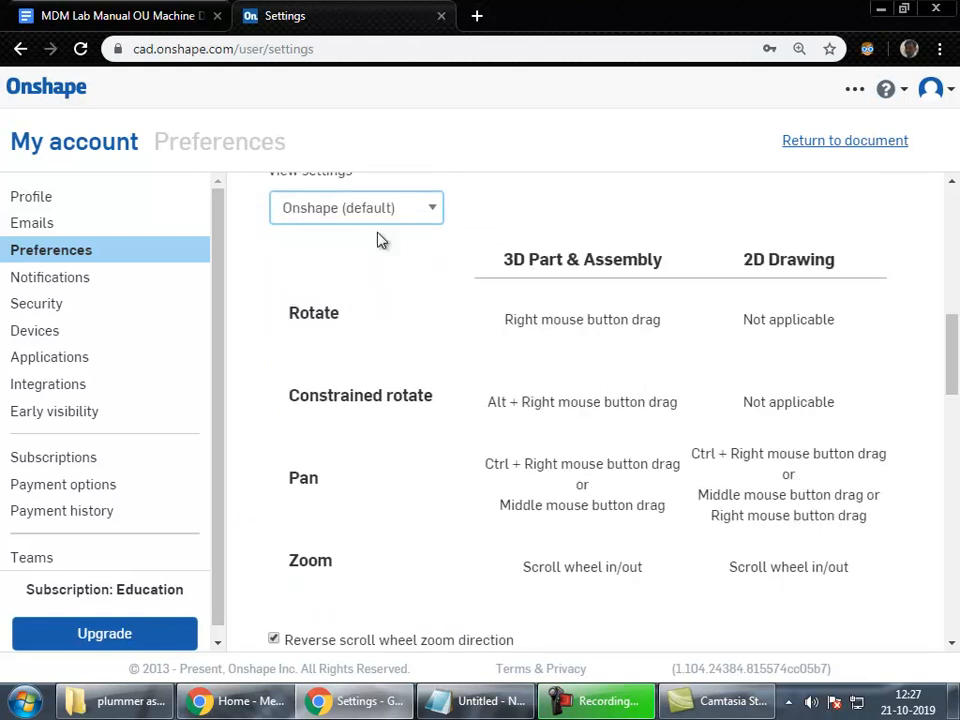
pyautogui.scroll(-6, 460, 390)
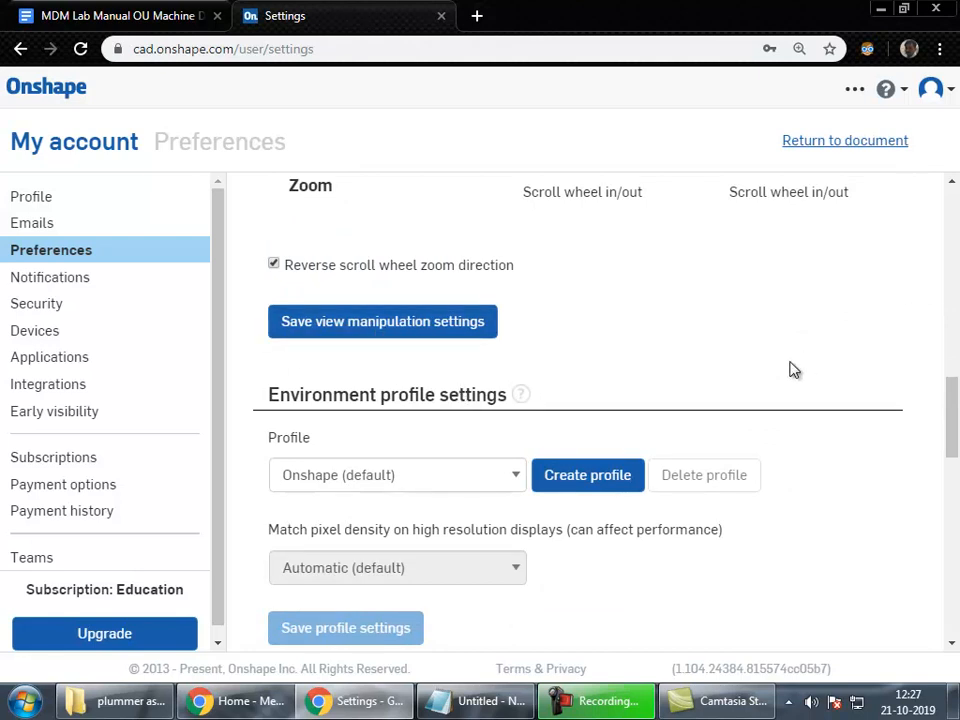
pyautogui.scroll(-5, 784, 379)
pyautogui.scroll(9, 786, 380)
pyautogui.scroll(10, 784, 379)
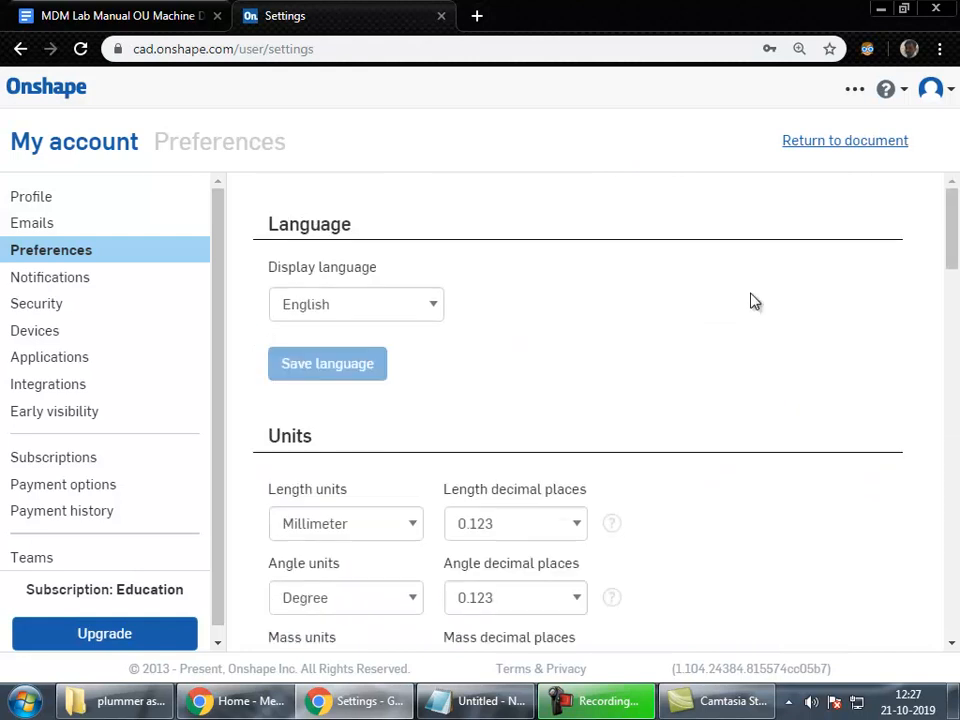
pyautogui.click(842, 146)
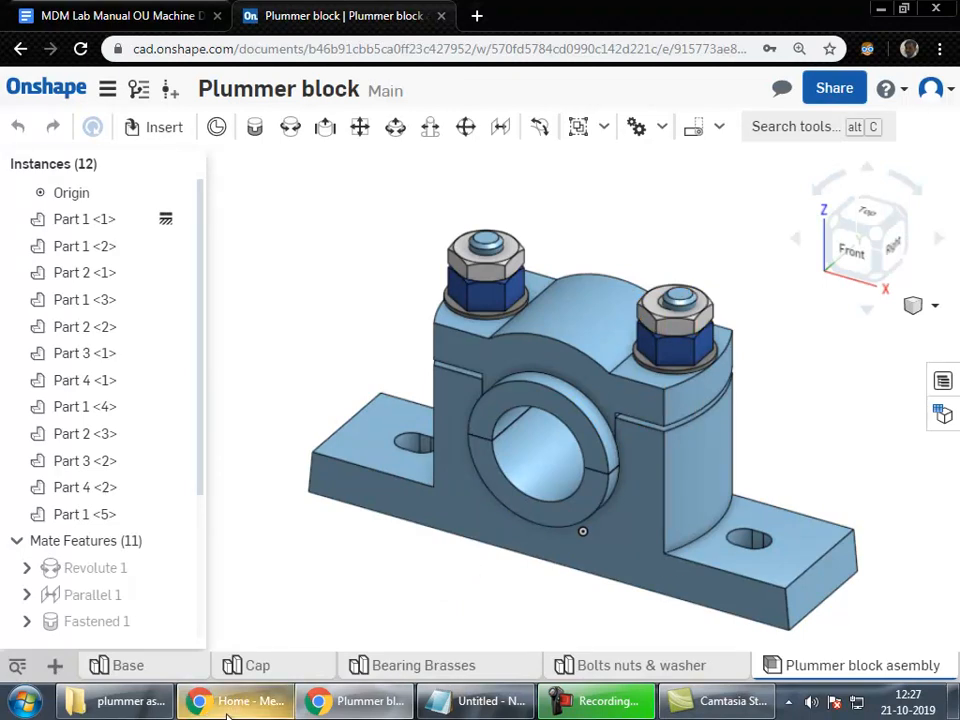
# Step: Orbit the plummer block toward a frontal view, then around from the right side
pyautogui.moveTo(570, 407); pyautogui.dragTo(621, 450, button='right')
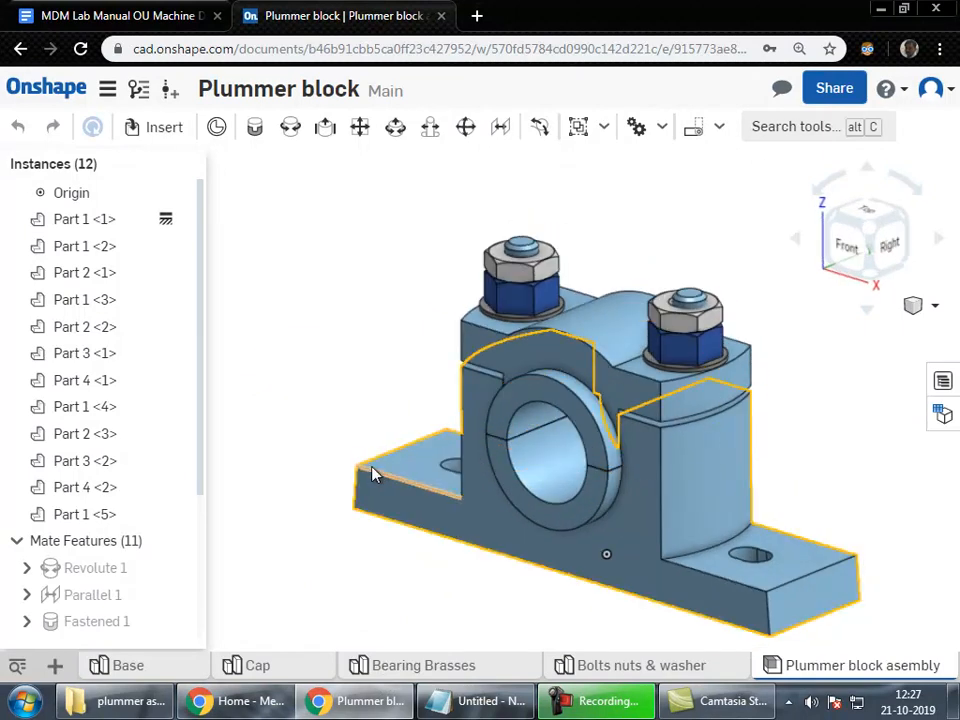
pyautogui.moveTo(366, 475); pyautogui.dragTo(350, 492, button='right')
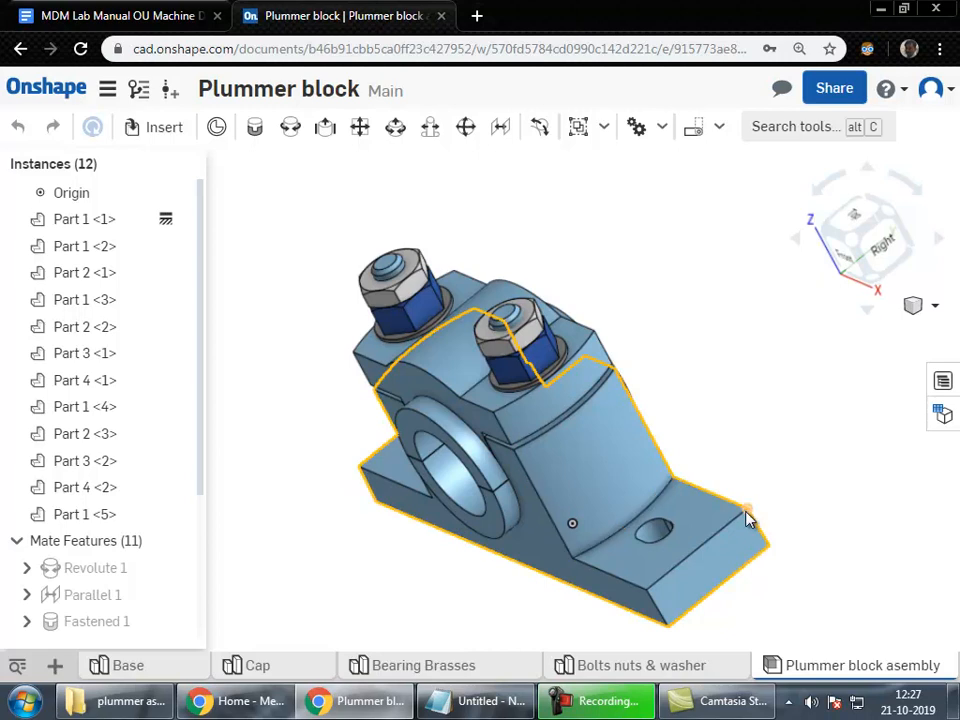
pyautogui.moveTo(743, 518); pyautogui.dragTo(773, 488, button='right')
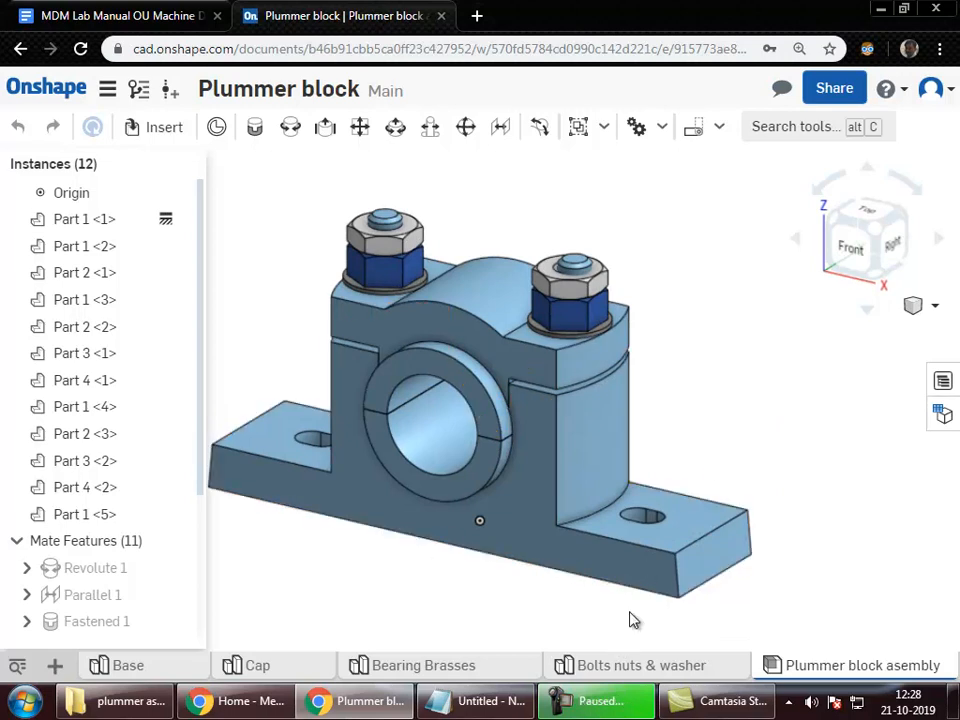
# Step: View the block from the front, right and top cube faces, rolling it 90° and back
pyautogui.click(857, 249)
pyautogui.moveTo(826, 352); pyautogui.dragTo(726, 416, button='right')
pyautogui.click(889, 259)
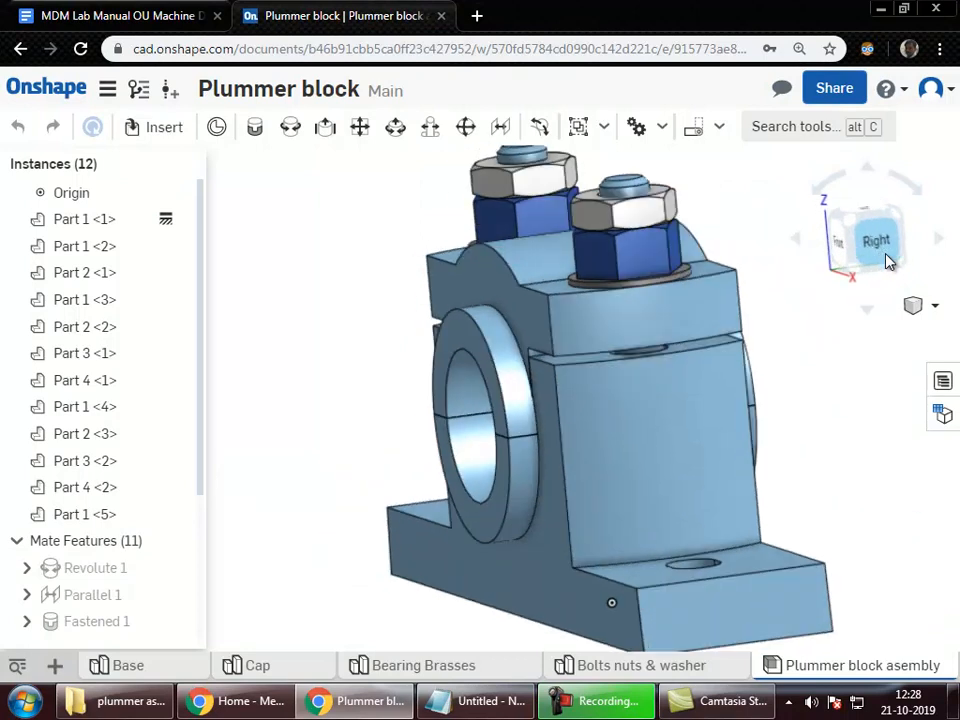
pyautogui.click(843, 220)
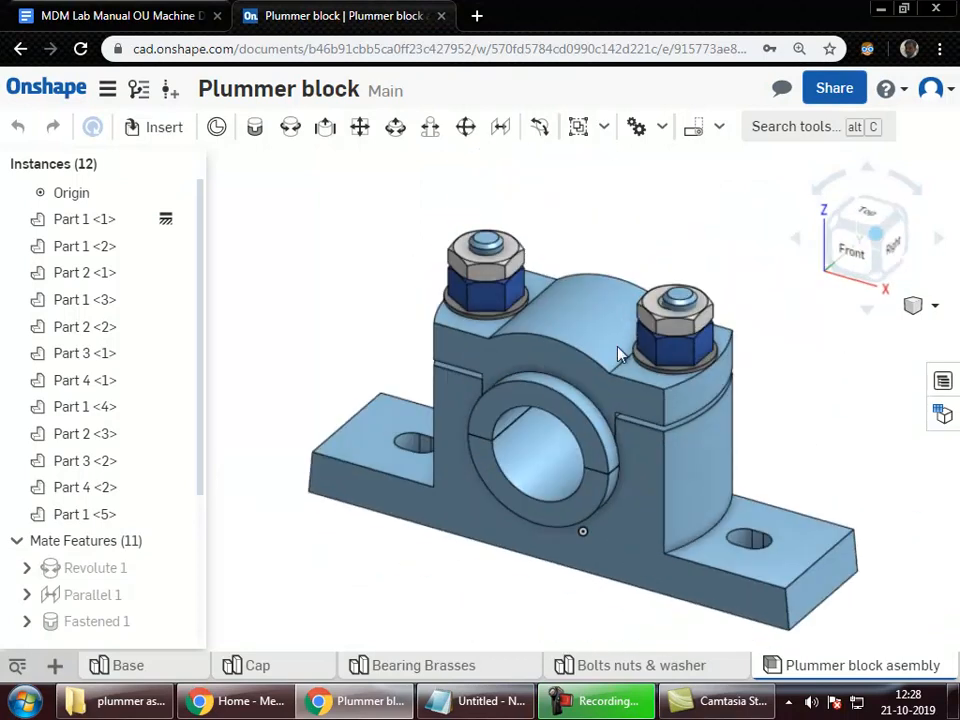
pyautogui.click(878, 220)
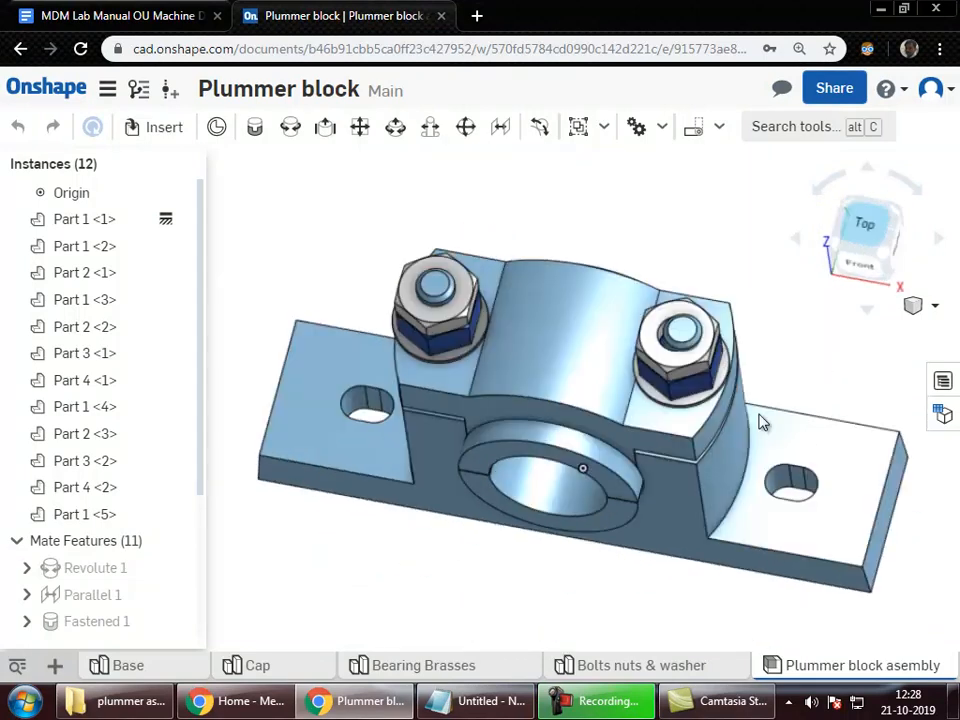
pyautogui.click(859, 260)
pyautogui.click(870, 264)
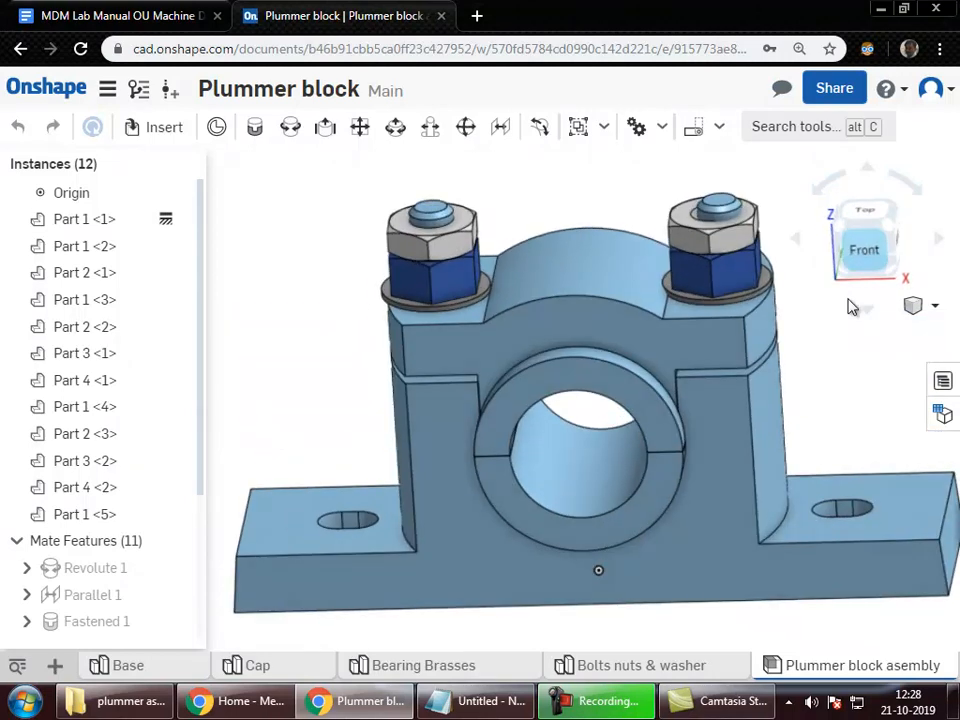
pyautogui.moveTo(863, 321); pyautogui.dragTo(849, 325, button='right')
pyautogui.click(912, 192)
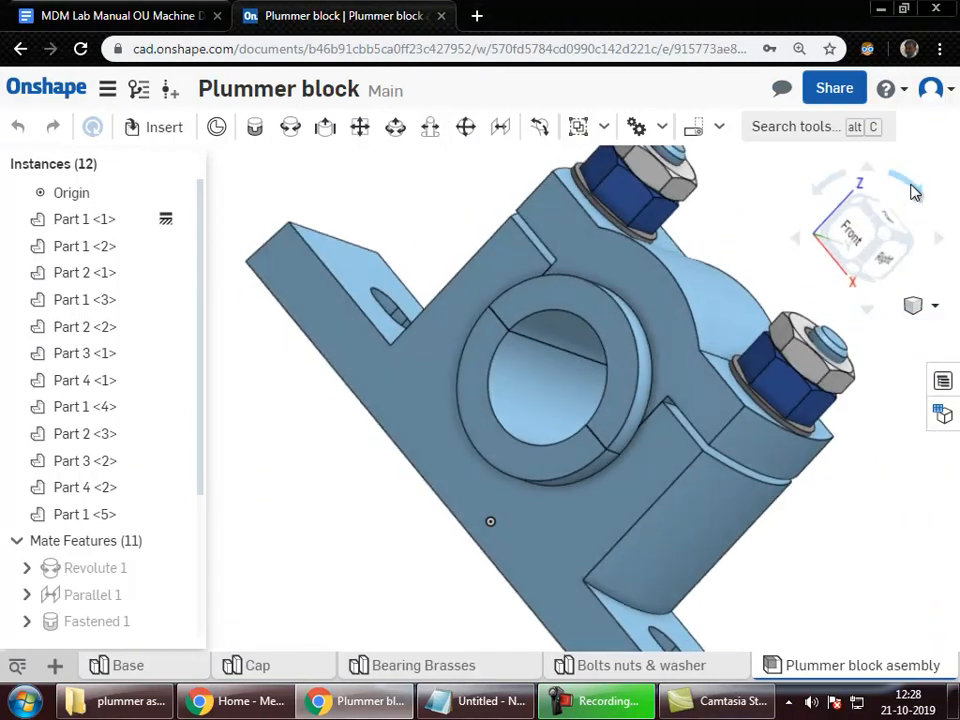
pyautogui.click(838, 189)
pyautogui.click(906, 187)
pyautogui.click(832, 189)
# Step: Switch through the Isometric, Dimetric and Trimetric standard views
pyautogui.click(926, 313)
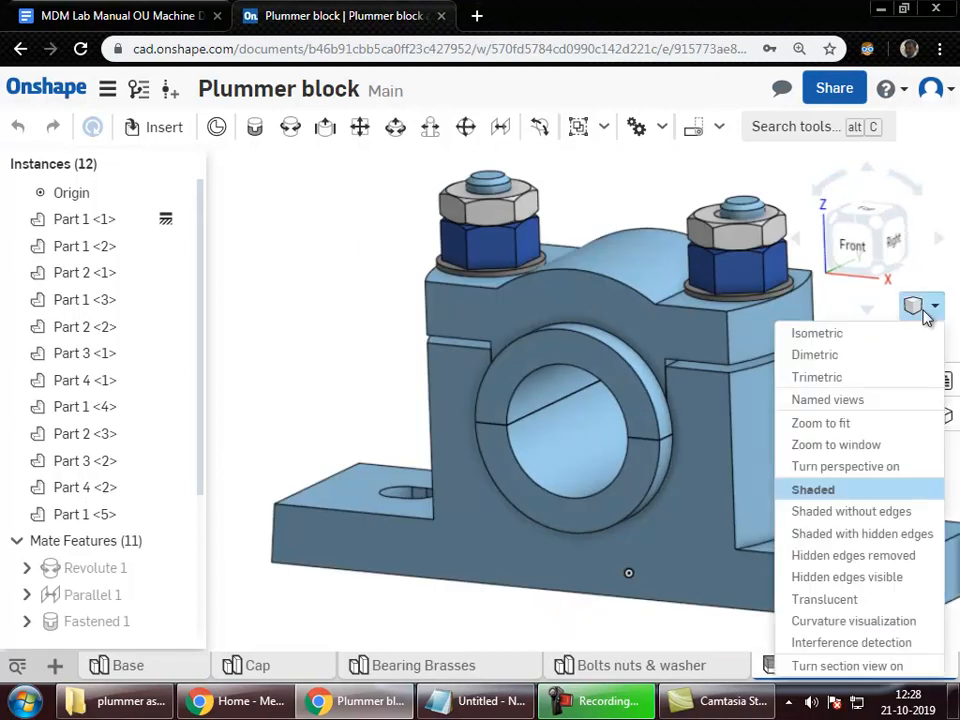
pyautogui.click(860, 336)
pyautogui.click(928, 311)
pyautogui.click(916, 356)
pyautogui.click(917, 307)
pyautogui.click(879, 376)
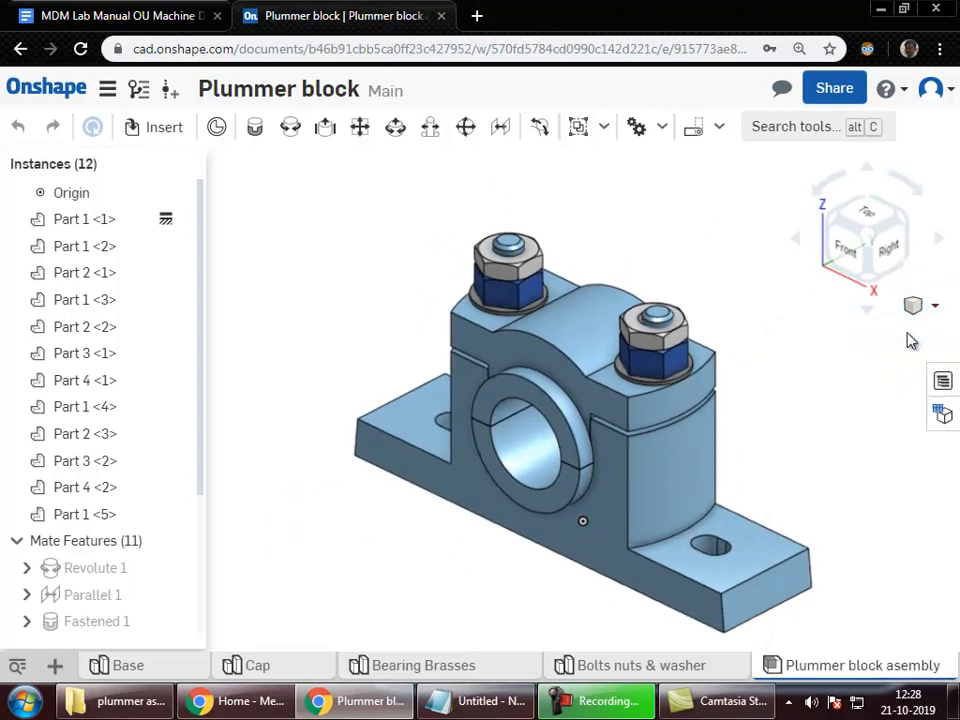
pyautogui.click(926, 308)
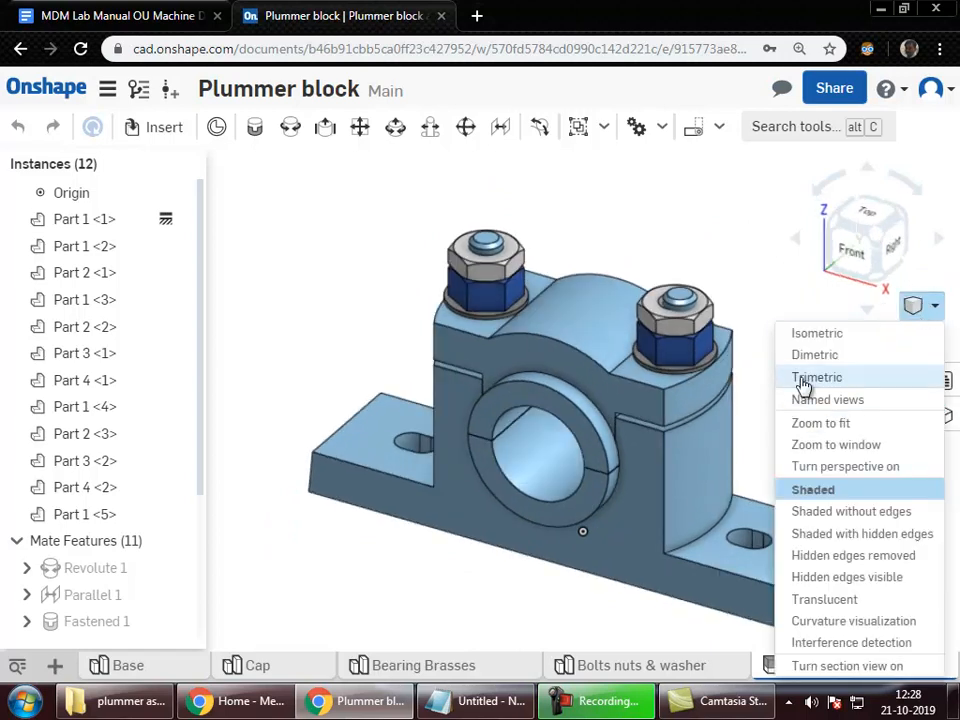
# Step: Zoom to a window around the left bolt, then zoom to fit the whole block
pyautogui.click(858, 445)
pyautogui.moveTo(398, 236); pyautogui.dragTo(592, 388)
pyautogui.click(924, 310)
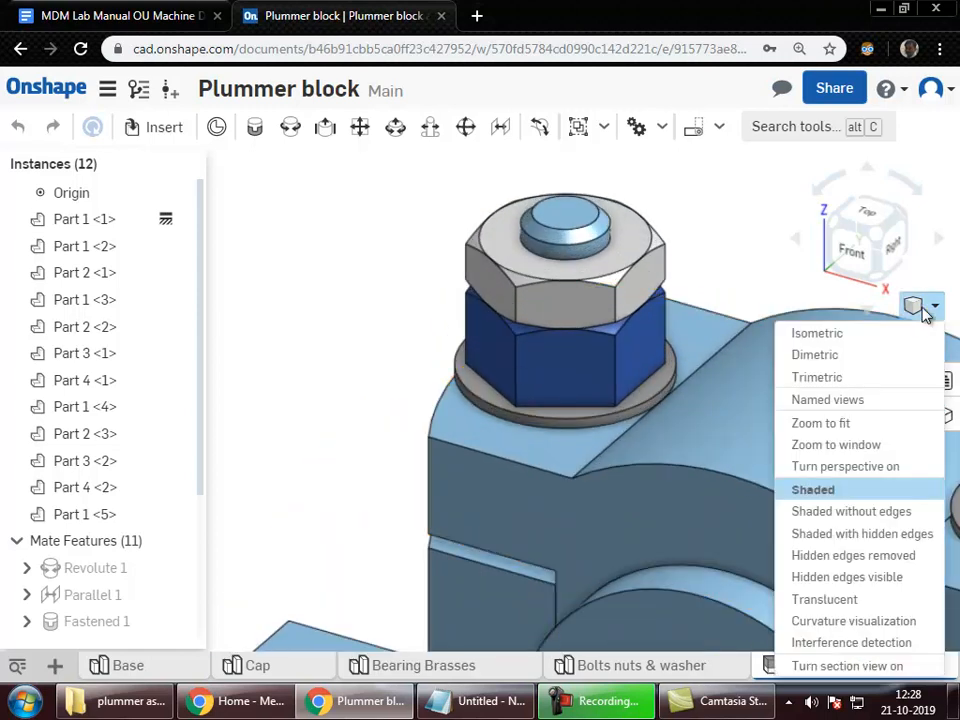
pyautogui.click(855, 424)
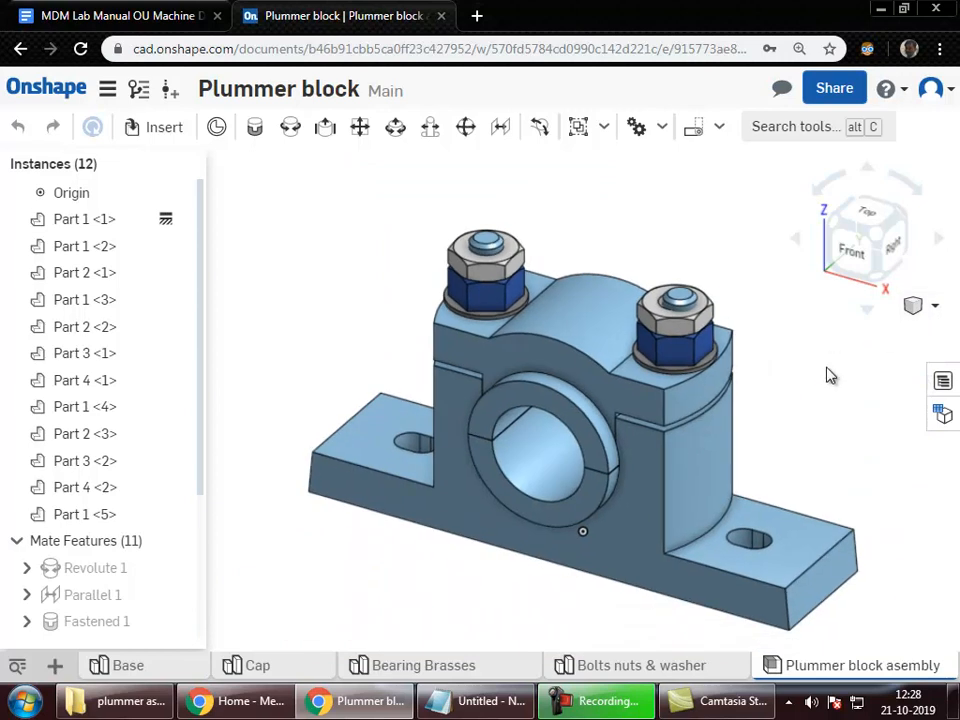
pyautogui.scroll(5, 400, 345)
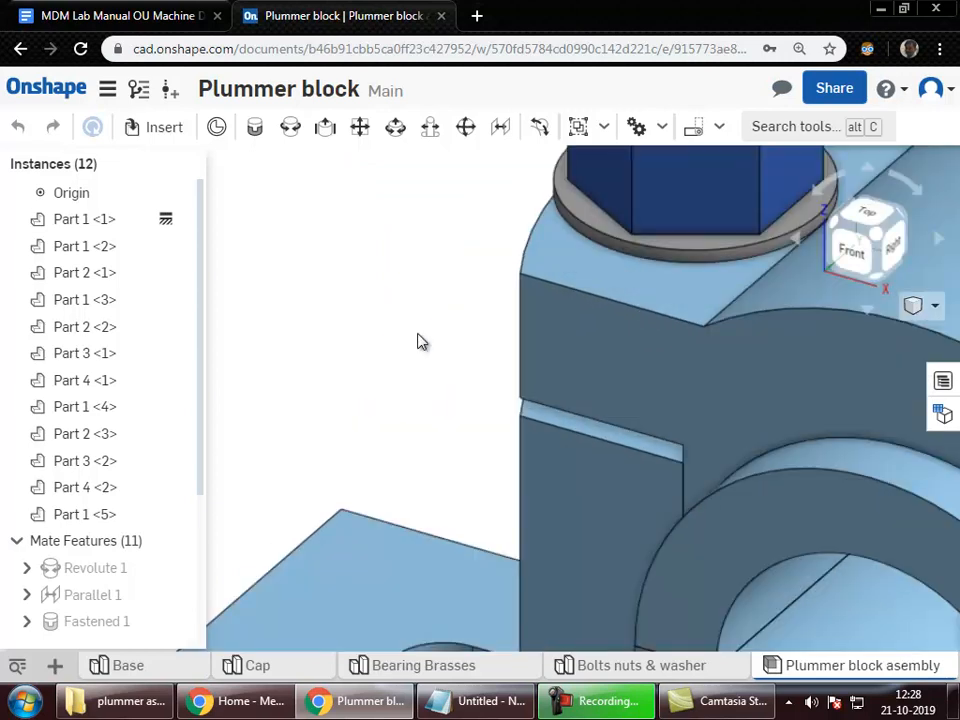
pyautogui.scroll(-5, 420, 342)
# Step: Try shaded without edges, shaded with hidden edges, hidden edges removed and hidden edges visible modes
pyautogui.click(924, 308)
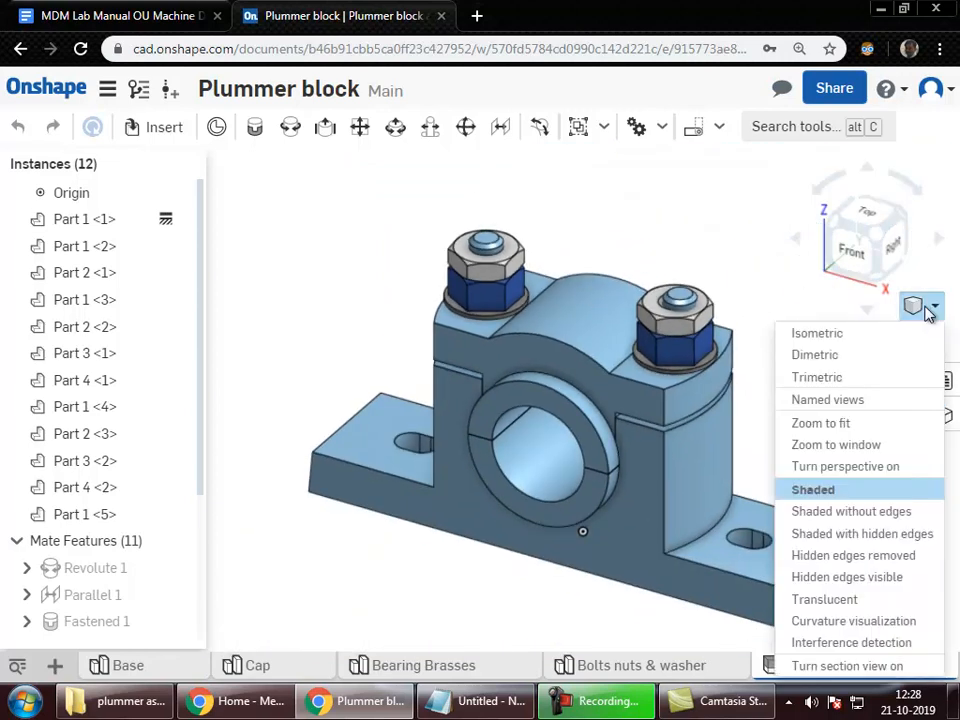
pyautogui.click(858, 512)
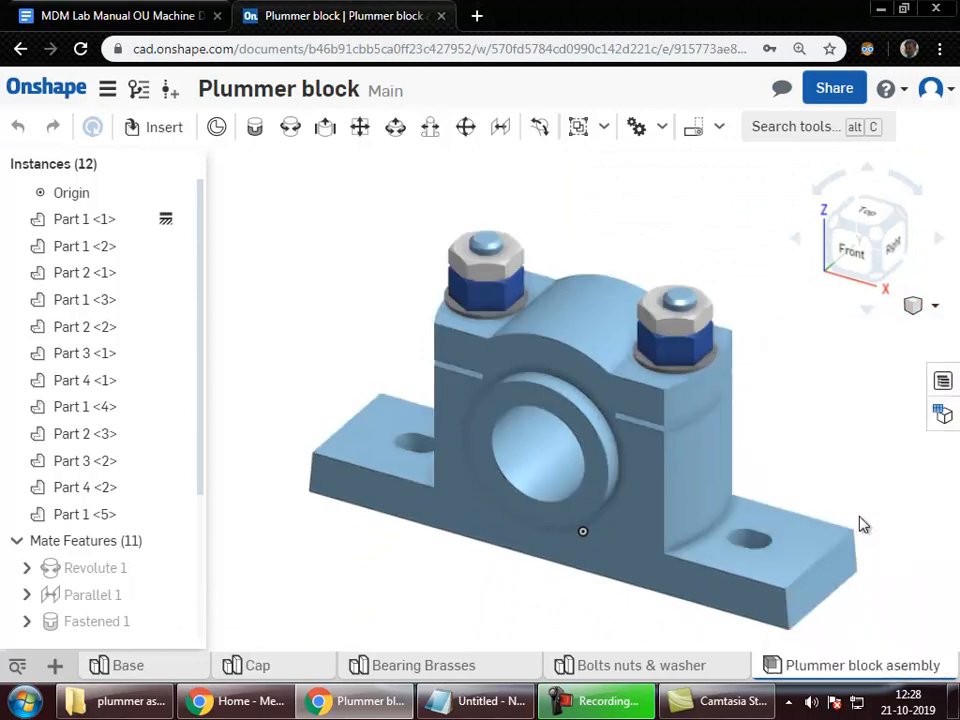
pyautogui.moveTo(679, 467); pyautogui.dragTo(816, 369, button='right')
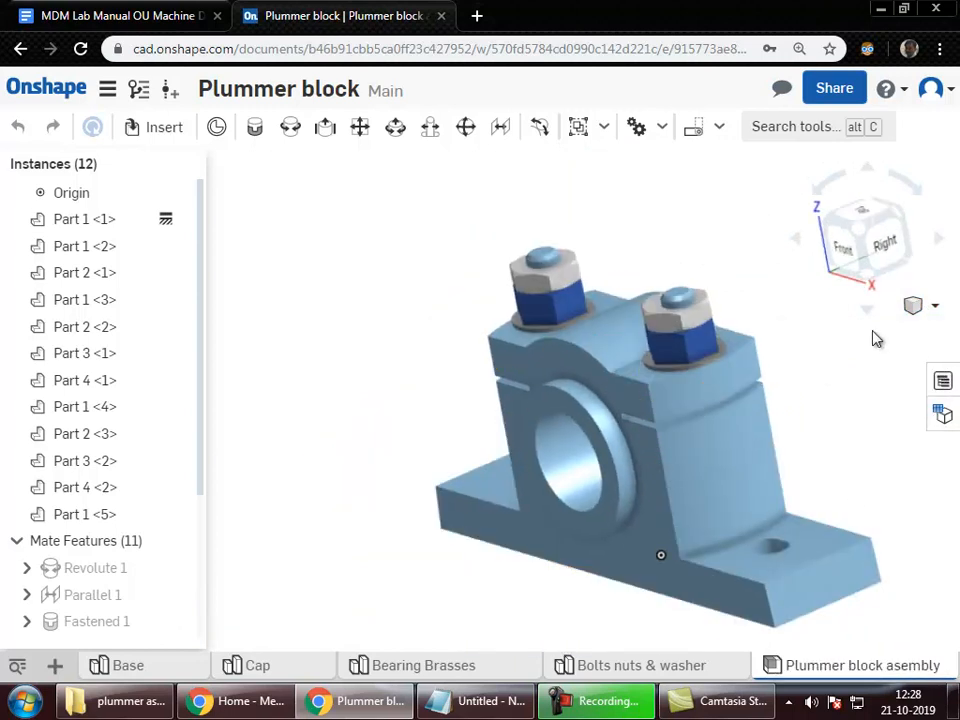
pyautogui.click(918, 308)
pyautogui.click(860, 533)
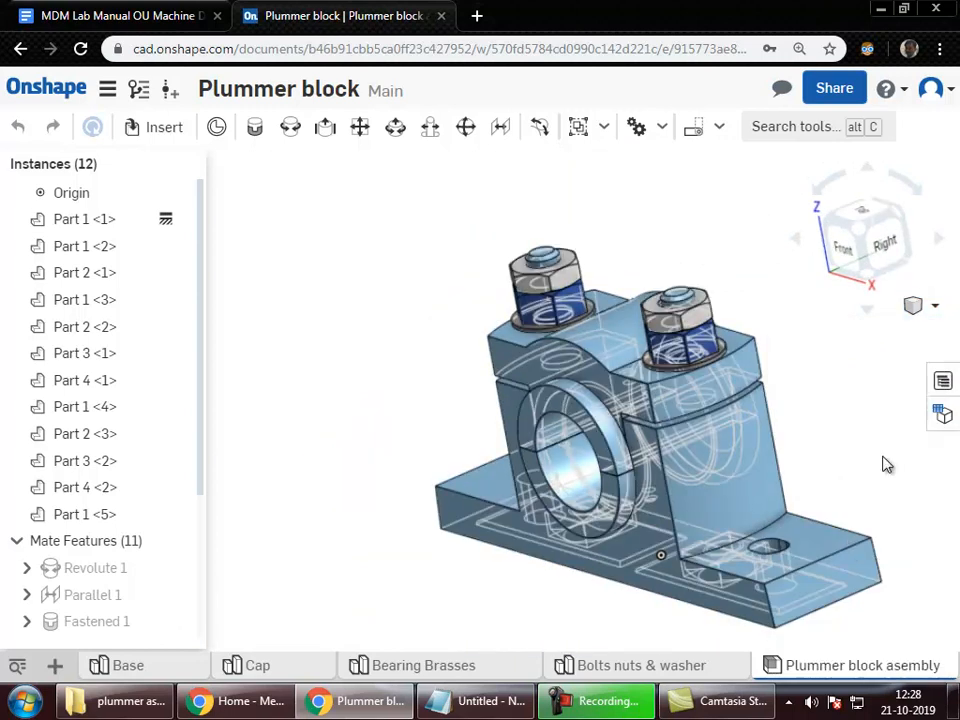
pyautogui.click(922, 310)
pyautogui.click(874, 556)
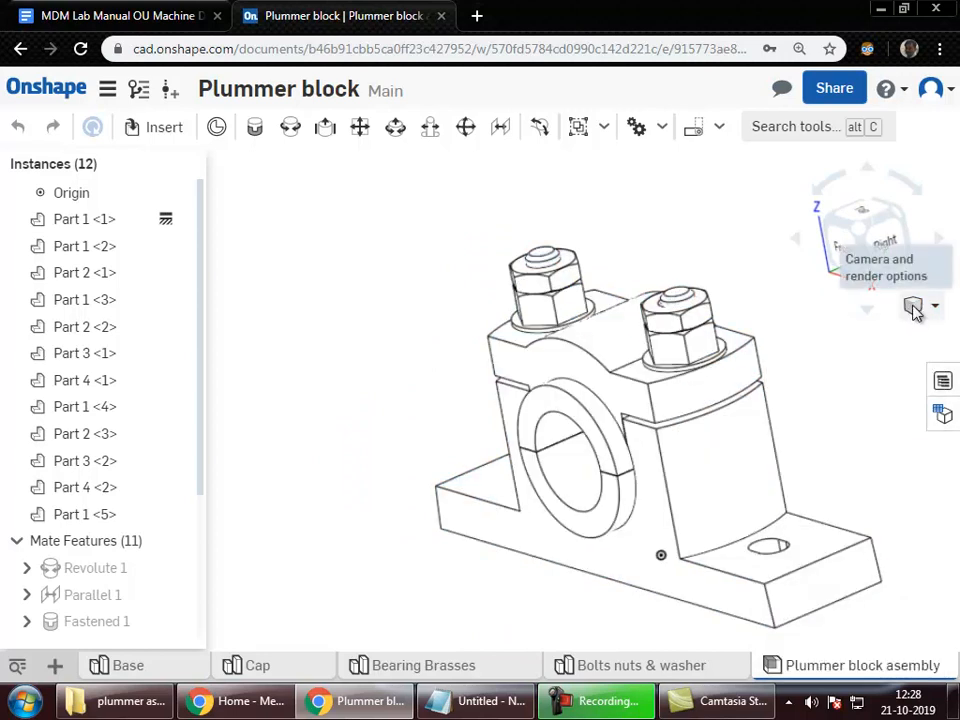
pyautogui.click(914, 311)
pyautogui.click(889, 580)
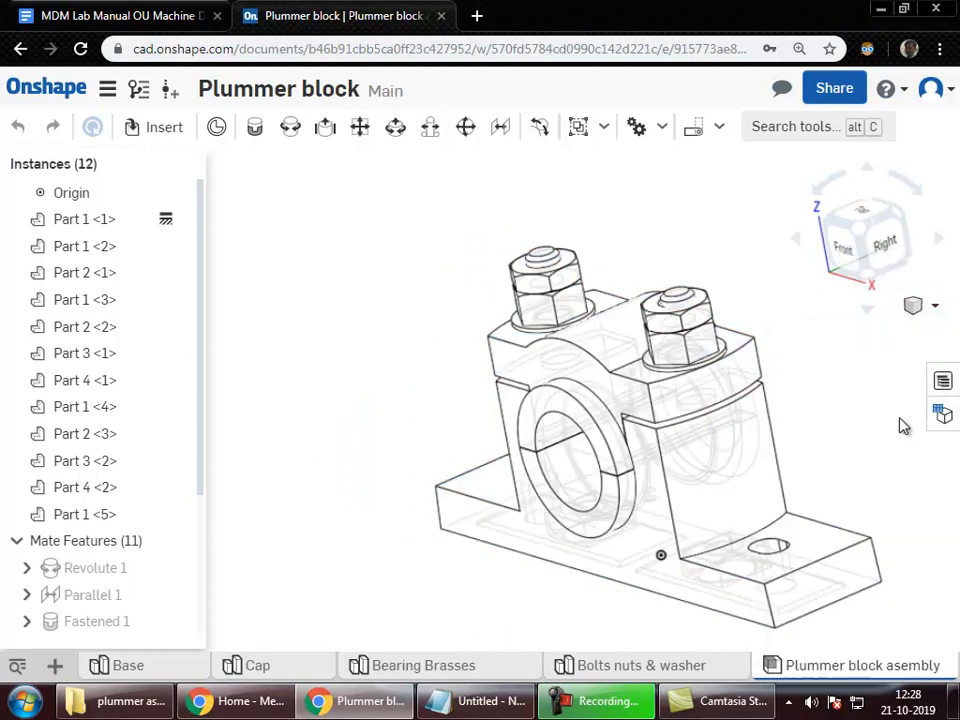
# Step: Show the model translucent, then switch to zebra-stripe curvature visualization
pyautogui.click(924, 309)
pyautogui.click(838, 602)
pyautogui.moveTo(724, 508)
pyautogui.mouseDown(button='right')
pyautogui.moveTo(779, 496)
pyautogui.moveTo(720, 490)
pyautogui.mouseUp(button='right')
pyautogui.click(921, 306)
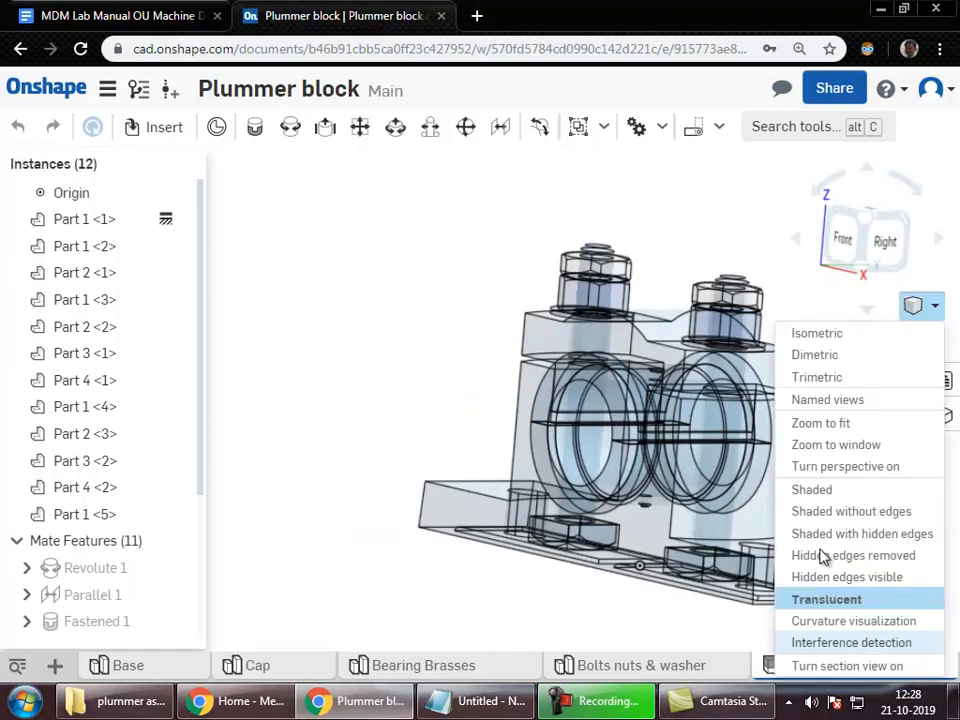
pyautogui.click(830, 622)
pyautogui.moveTo(690, 636); pyautogui.dragTo(700, 527, button='right')
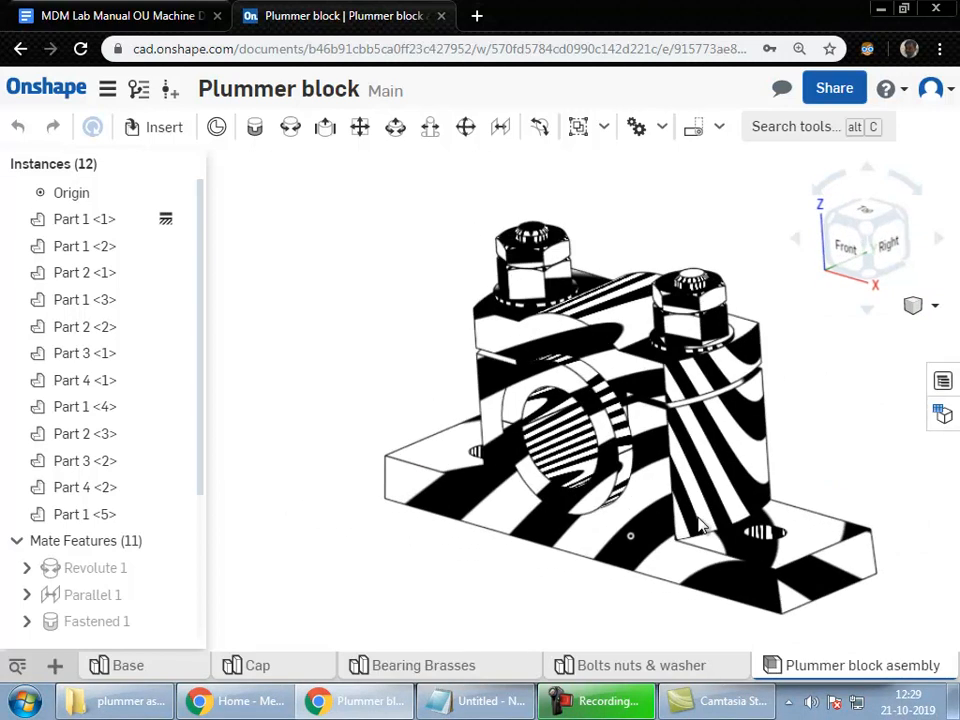
pyautogui.click(924, 302)
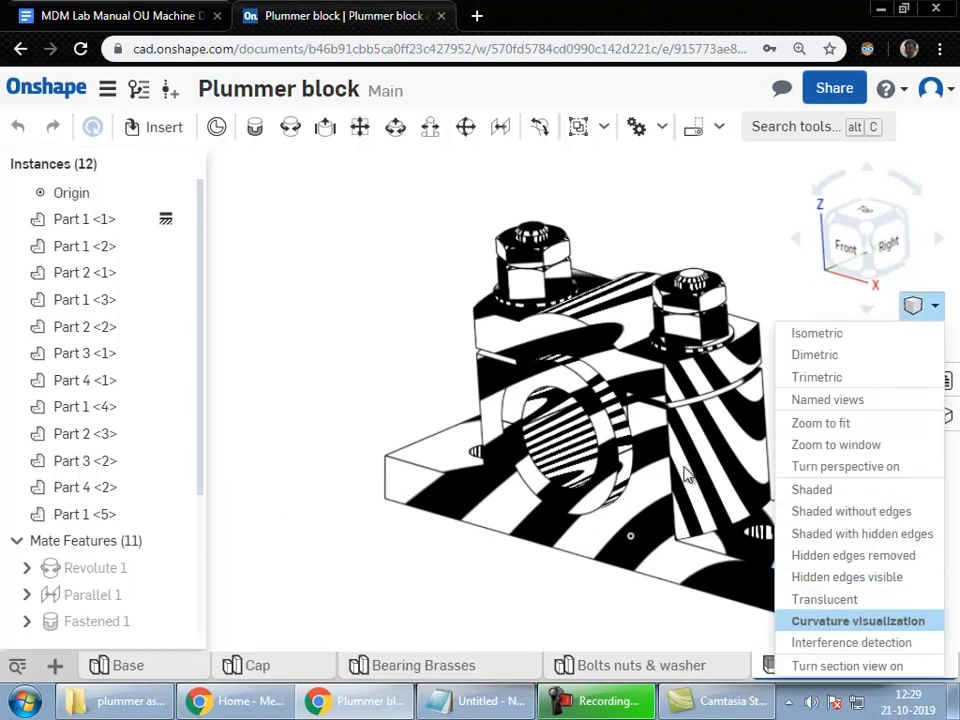
# Step: Run interference detection on Part 1 <1> and Part 1 <5>, confirming no interferences
pyautogui.click(852, 643)
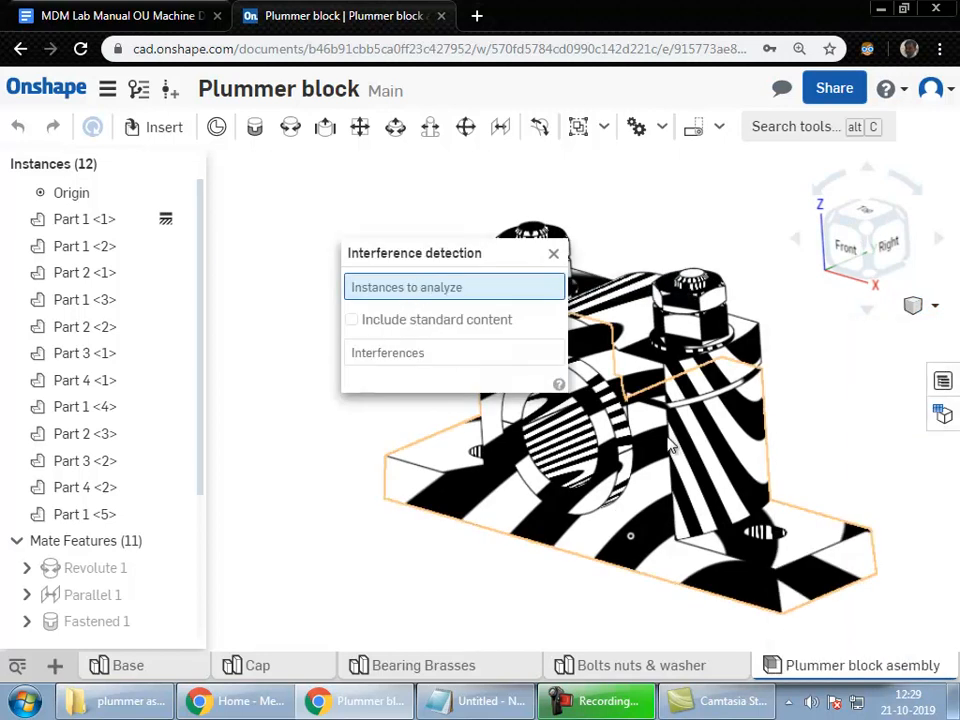
pyautogui.click(645, 405)
pyautogui.click(645, 405)
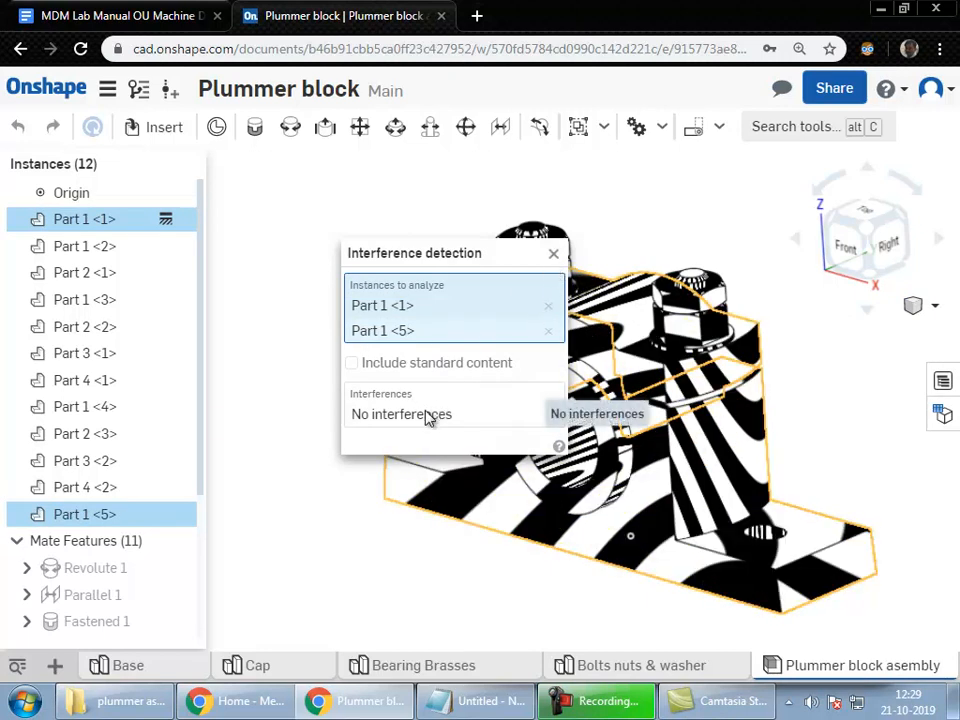
pyautogui.click(556, 255)
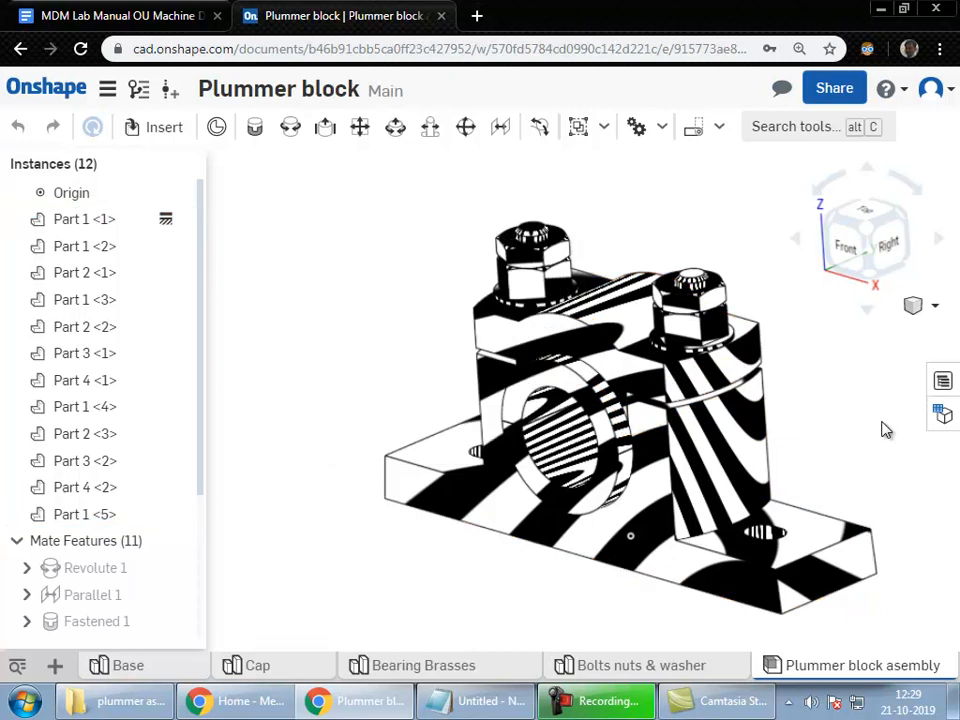
pyautogui.click(913, 307)
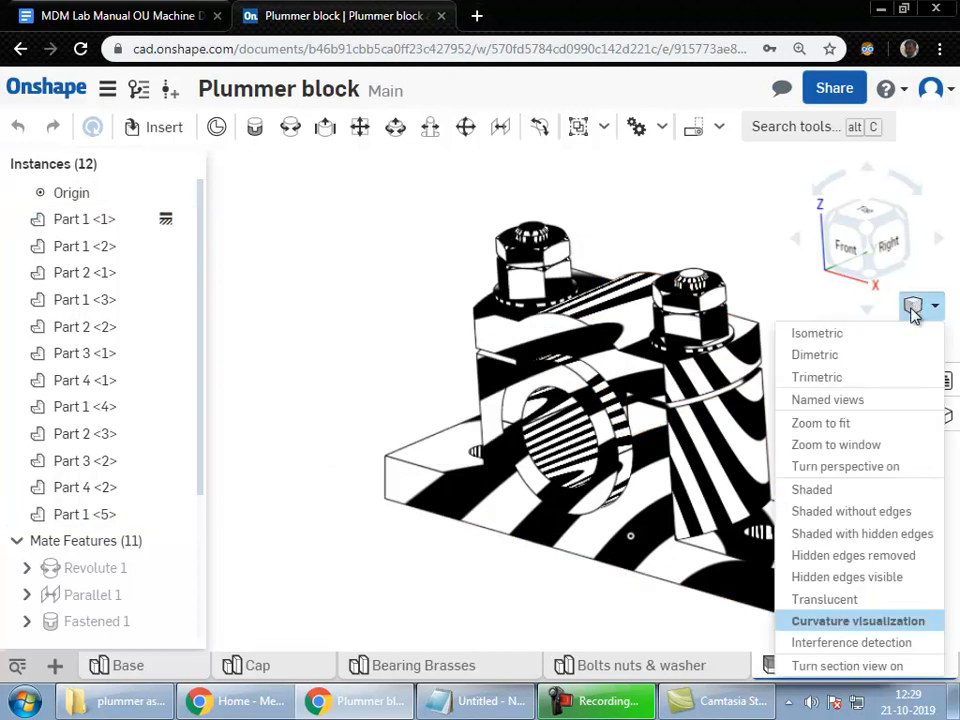
# Step: Create a section view through the bearing bore, offsetting the cut to -29 mm
pyautogui.click(847, 666)
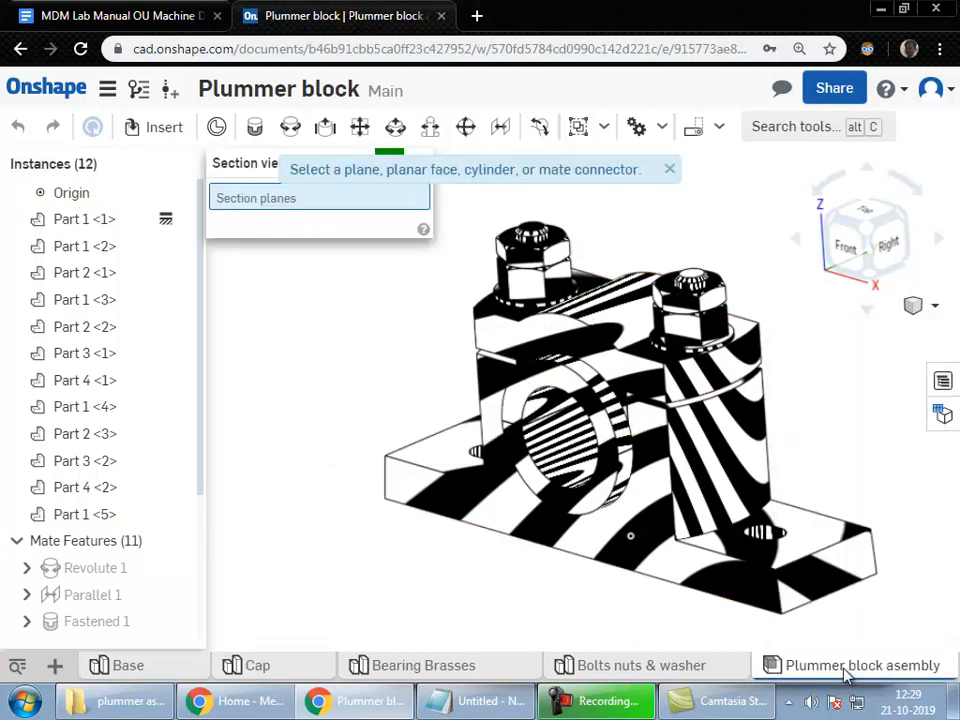
pyautogui.click(517, 526)
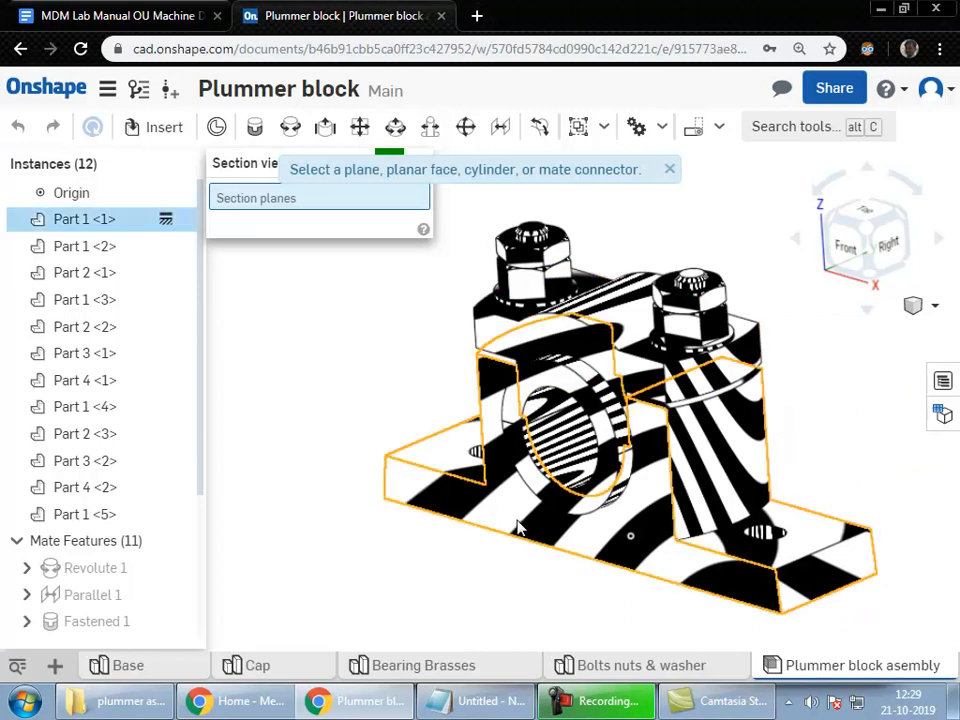
pyautogui.moveTo(665, 531); pyautogui.dragTo(636, 538, button='right')
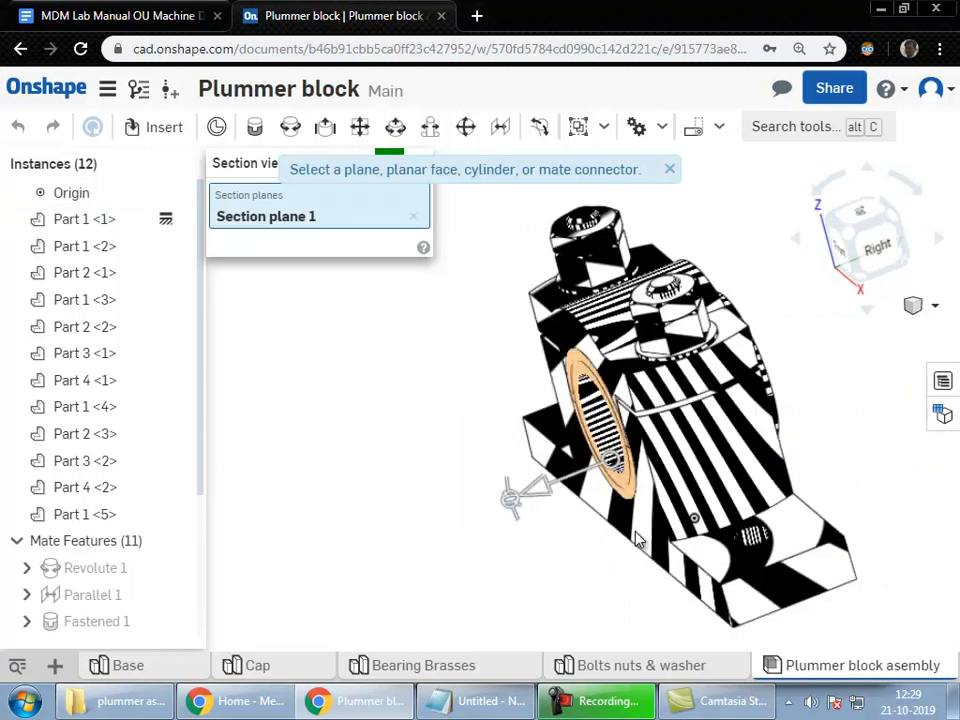
pyautogui.click(614, 465)
pyautogui.moveTo(497, 500); pyautogui.dragTo(689, 466)
pyautogui.hotkey('shift', '1')
# Step: Return to plain shading, shift the section cut to -22 mm, and commit the section view
pyautogui.click(918, 307)
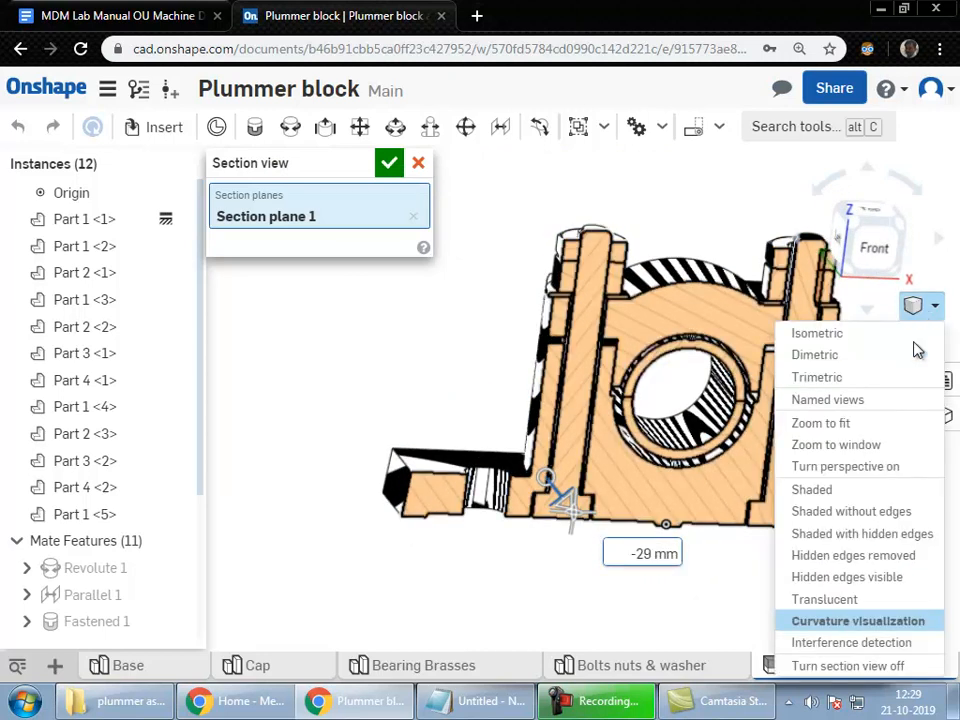
pyautogui.click(806, 490)
pyautogui.moveTo(601, 352); pyautogui.dragTo(703, 458, button='right')
pyautogui.hotkey('shift', '7')
pyautogui.moveTo(573, 425); pyautogui.dragTo(556, 466)
pyautogui.moveTo(557, 470); pyautogui.dragTo(885, 297, button='right')
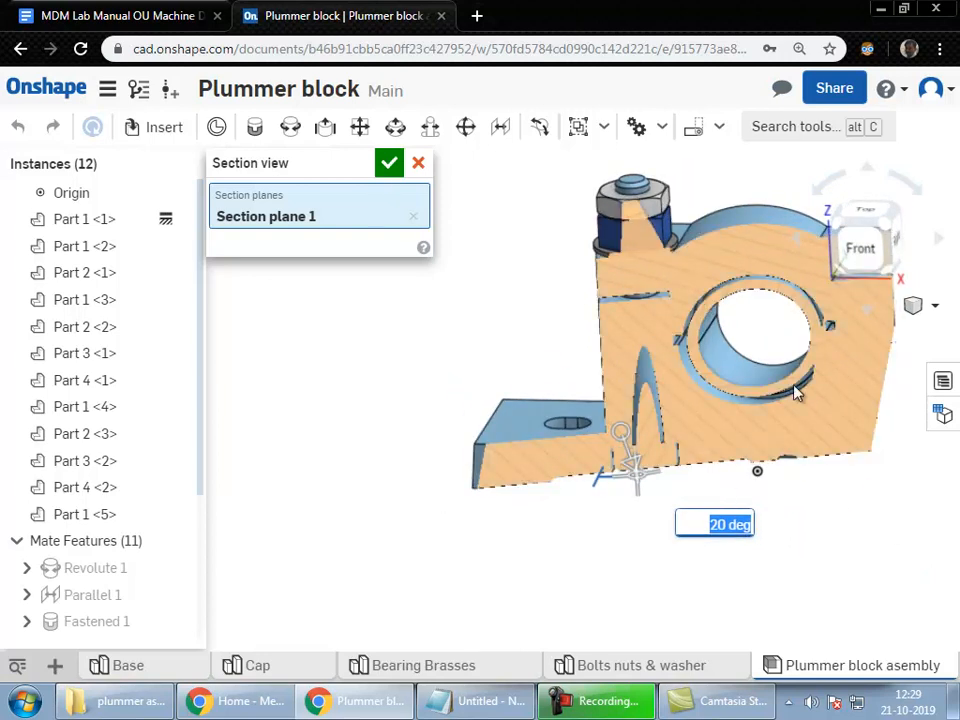
pyautogui.scroll(3, 796, 393)
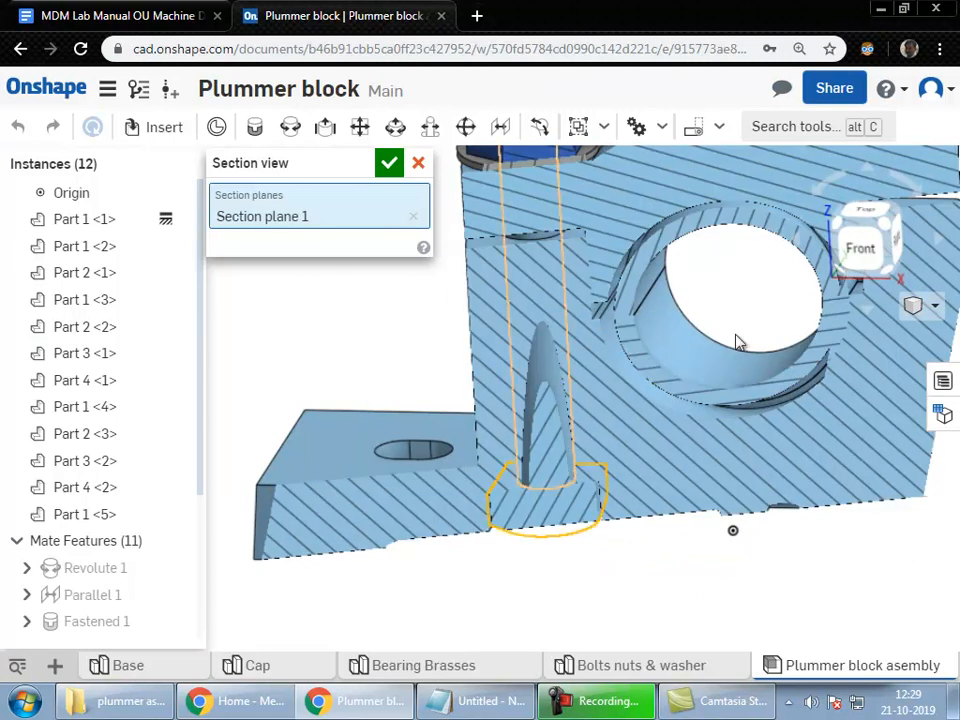
pyautogui.click(388, 162)
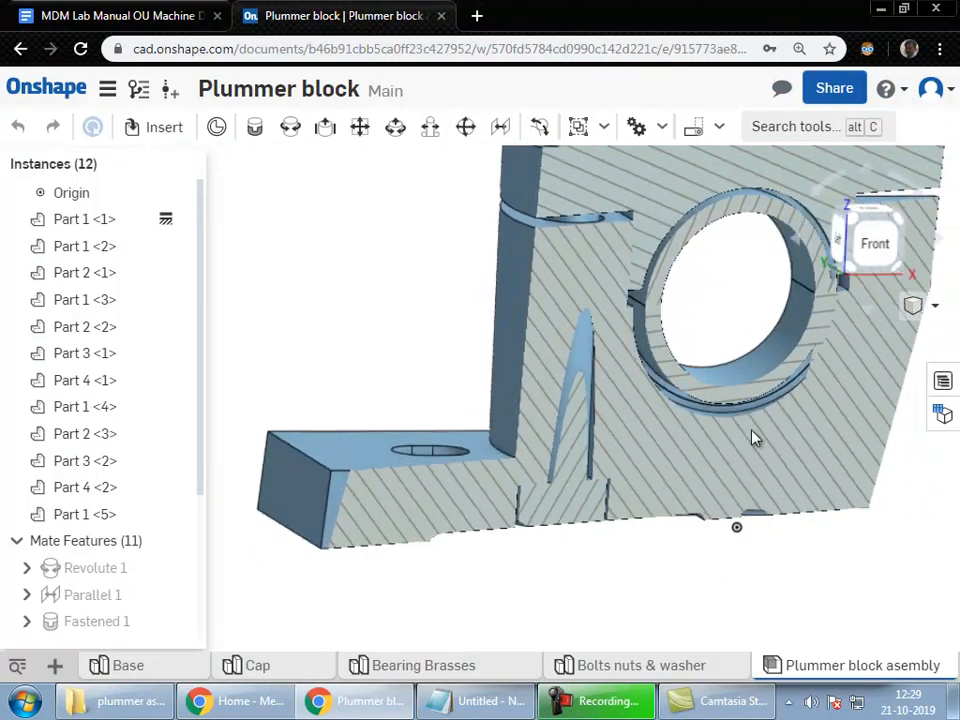
# Step: Turn the section view off and orbit the whole assembly
pyautogui.click(913, 307)
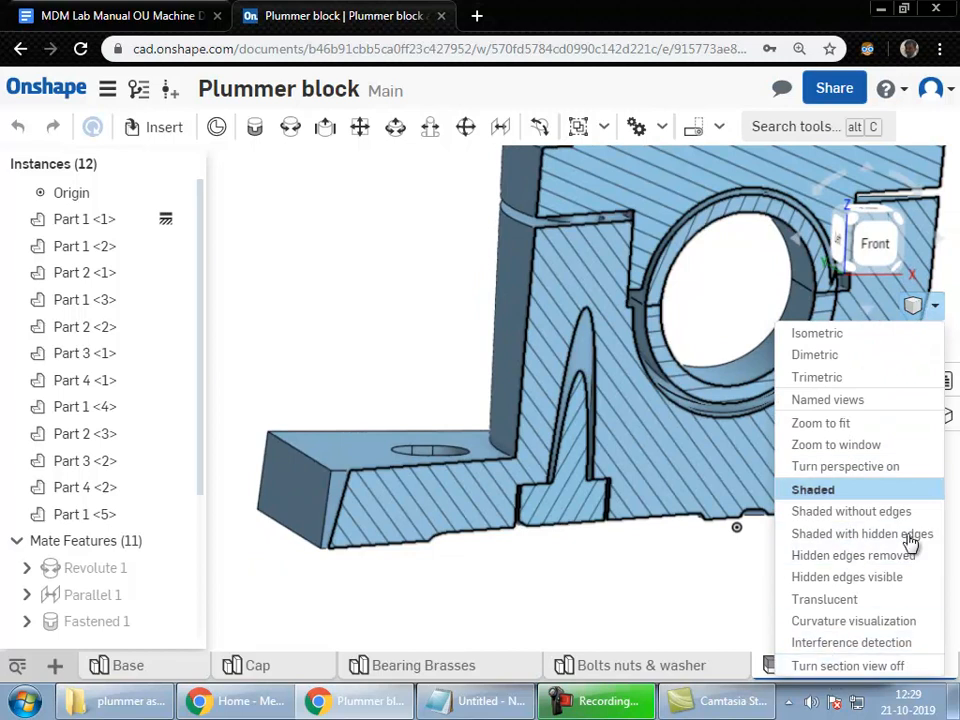
pyautogui.click(845, 666)
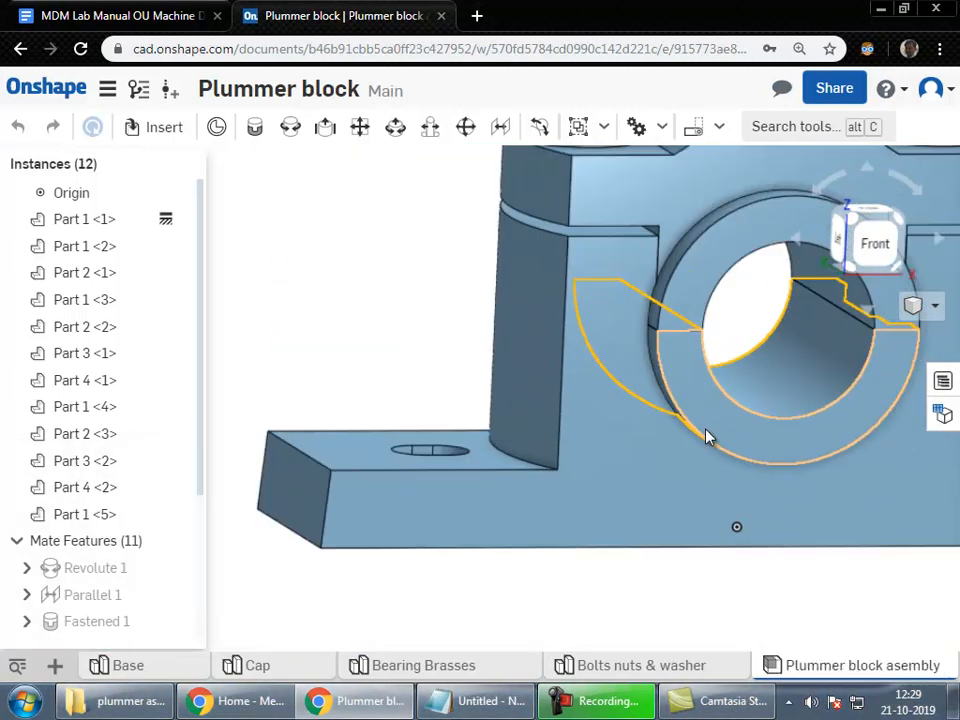
pyautogui.moveTo(707, 435); pyautogui.dragTo(714, 491, button='right')
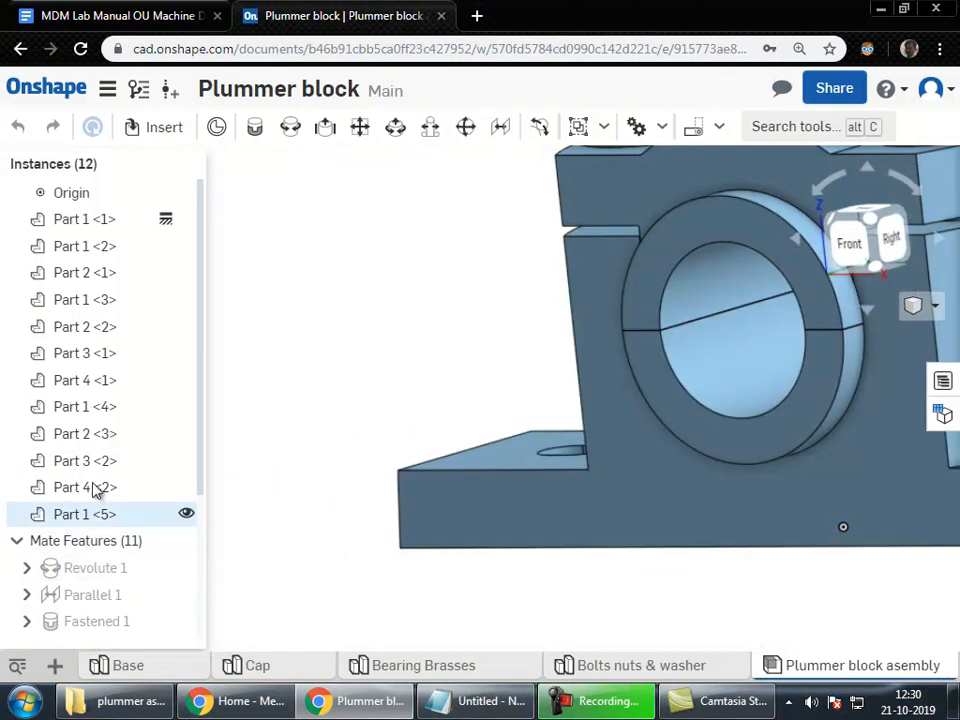
# Step: Give the Base part a green appearance in its part studio
pyautogui.click(130, 666)
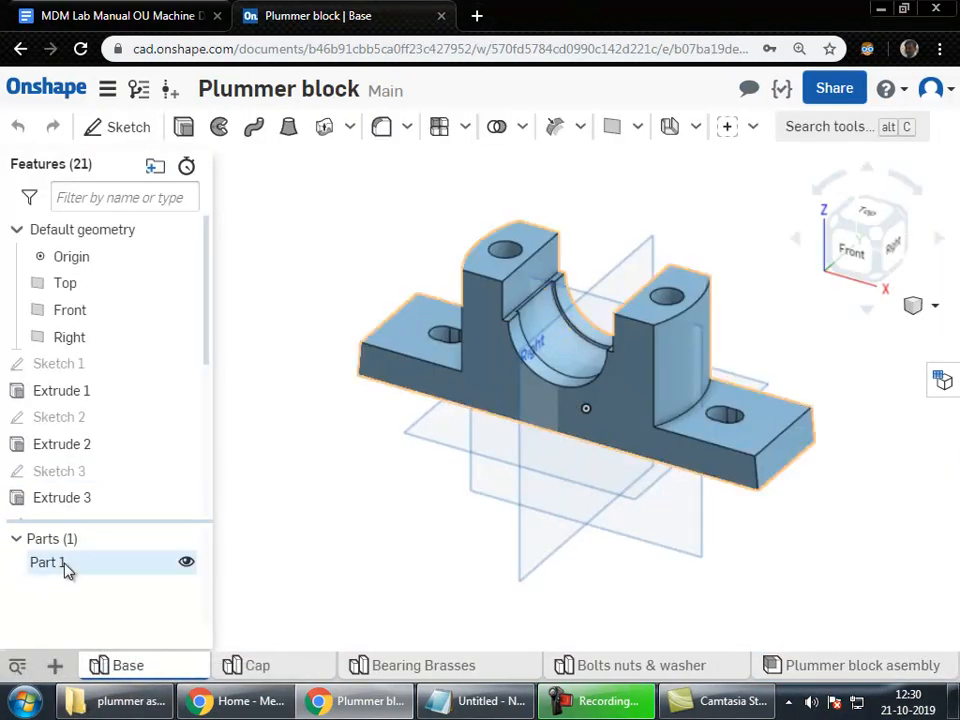
pyautogui.rightClick(50, 562)
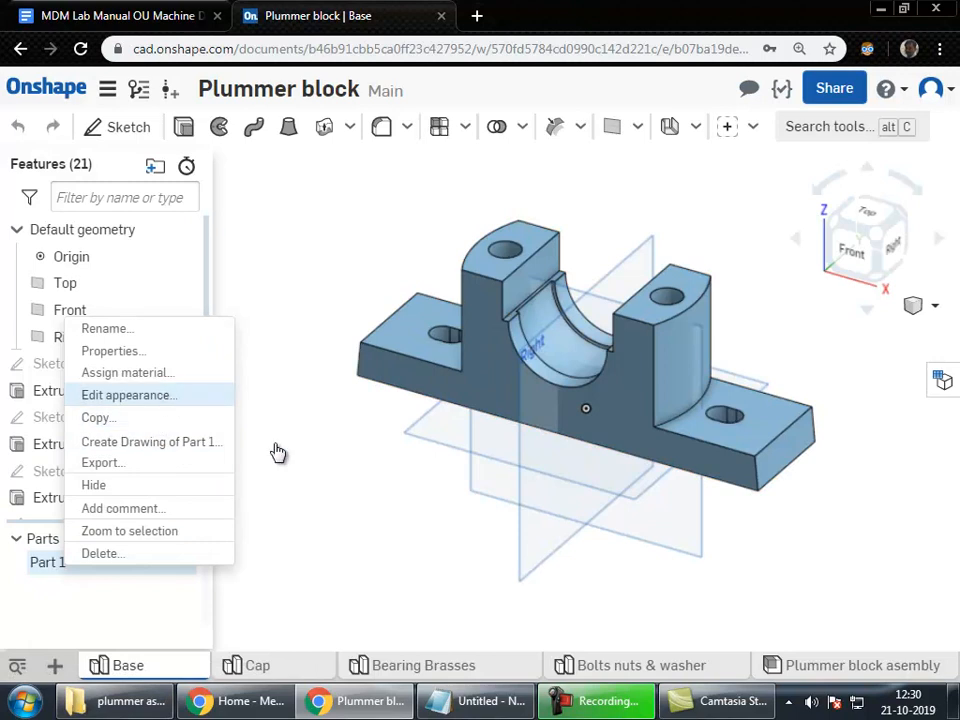
pyautogui.click(122, 395)
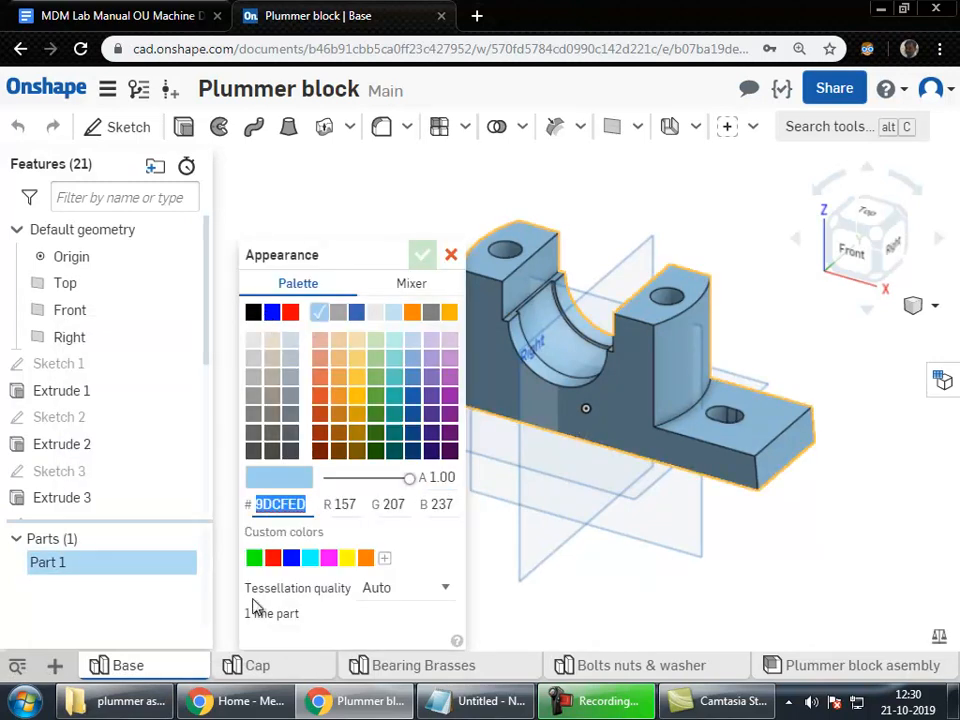
pyautogui.click(254, 558)
pyautogui.click(422, 255)
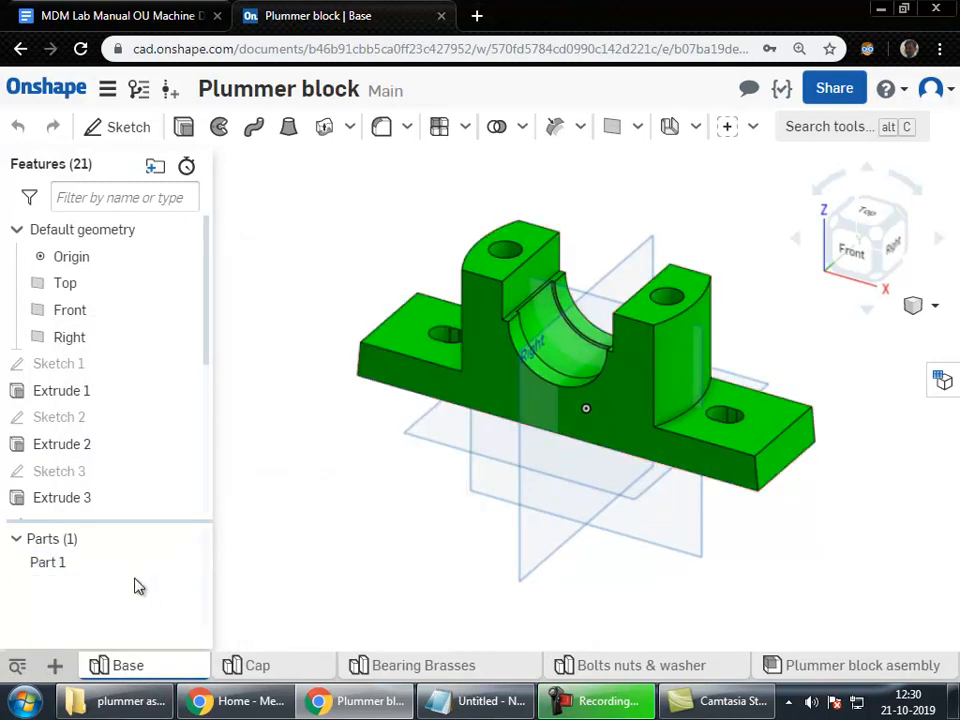
# Step: Give the Cap part a red appearance and return to the plummer block assembly
pyautogui.click(252, 665)
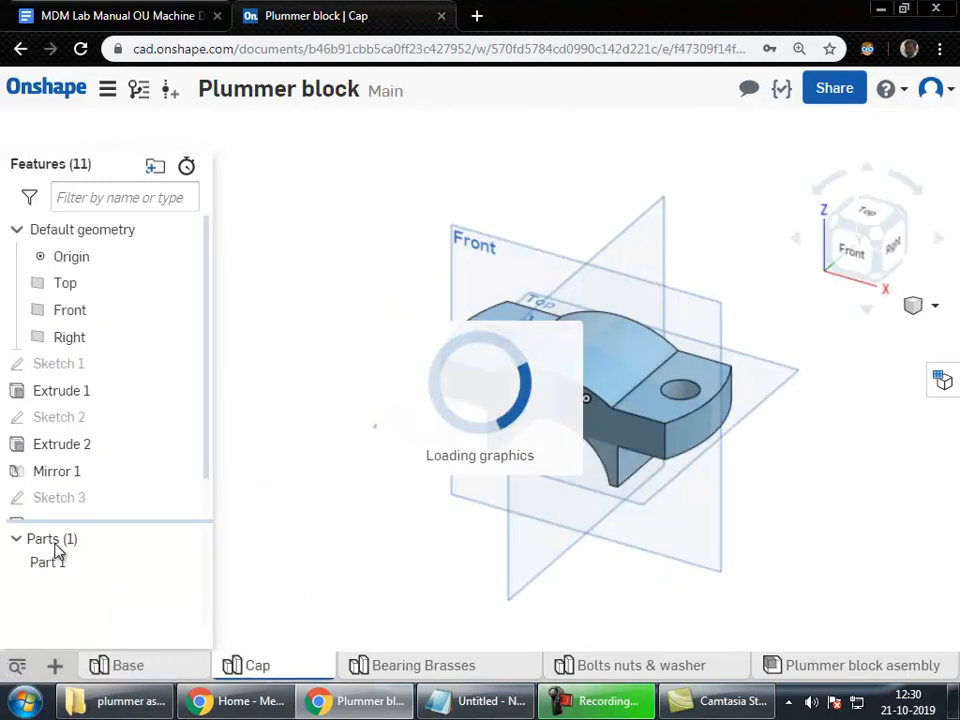
pyautogui.rightClick(63, 567)
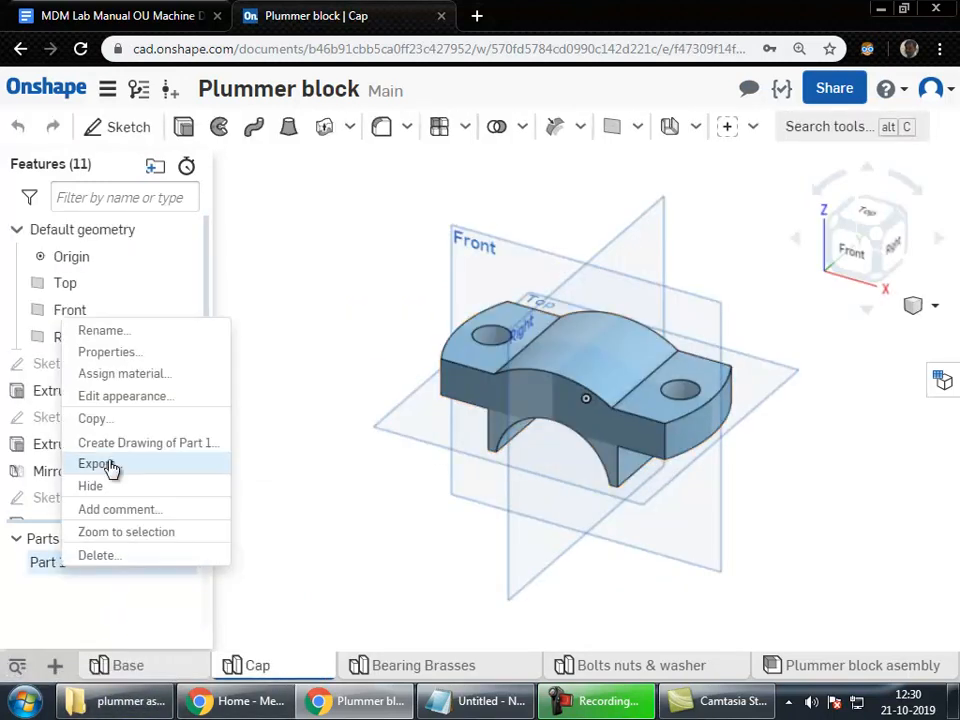
pyautogui.click(125, 398)
pyautogui.click(273, 560)
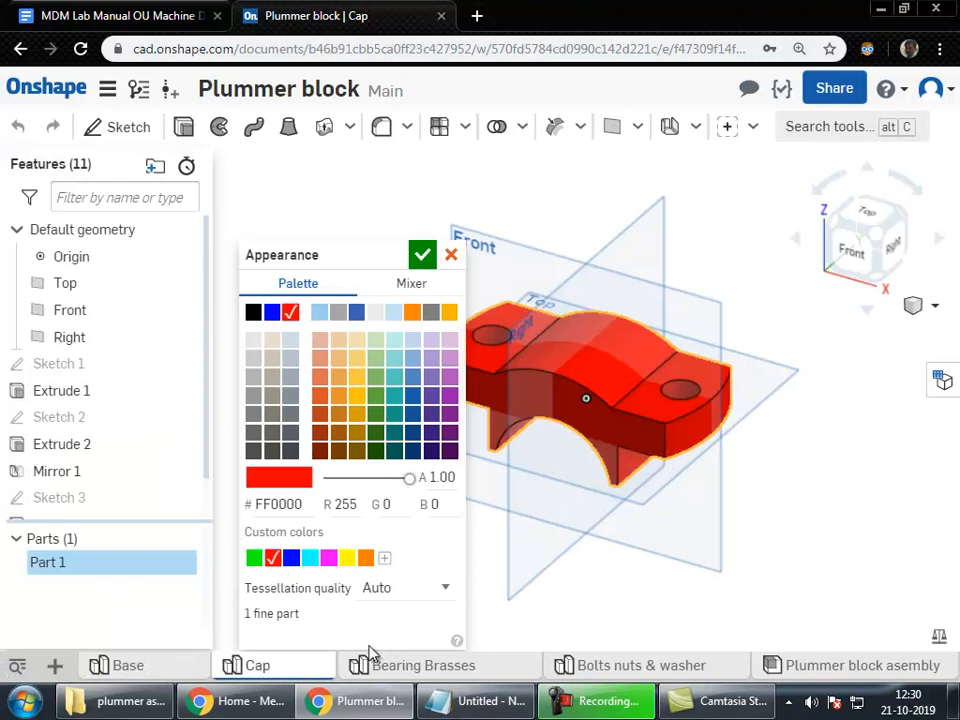
pyautogui.click(422, 256)
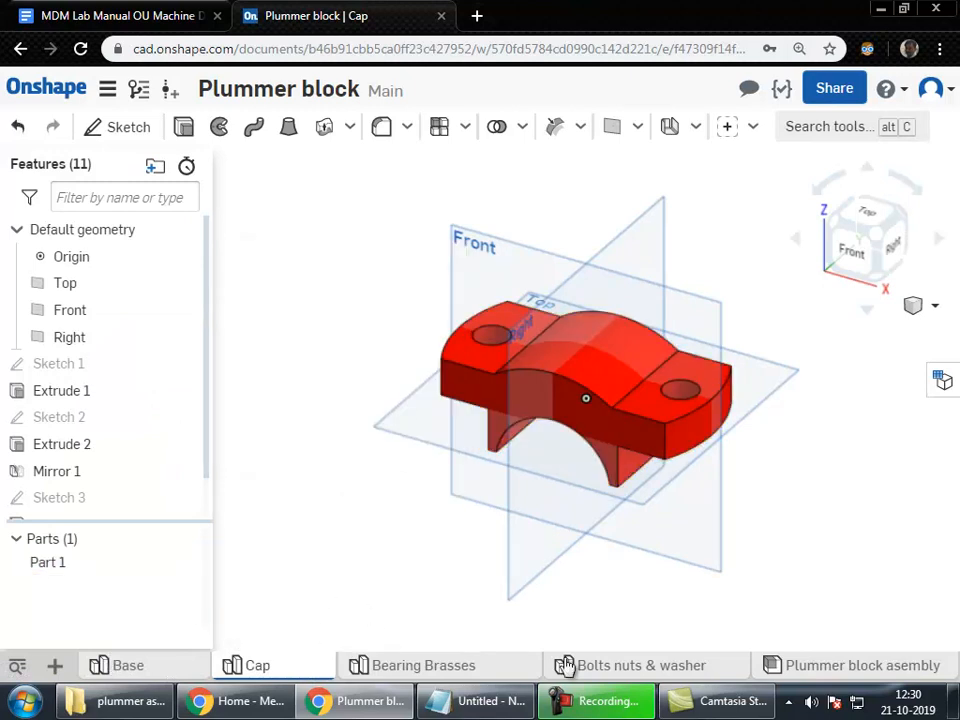
pyautogui.click(835, 665)
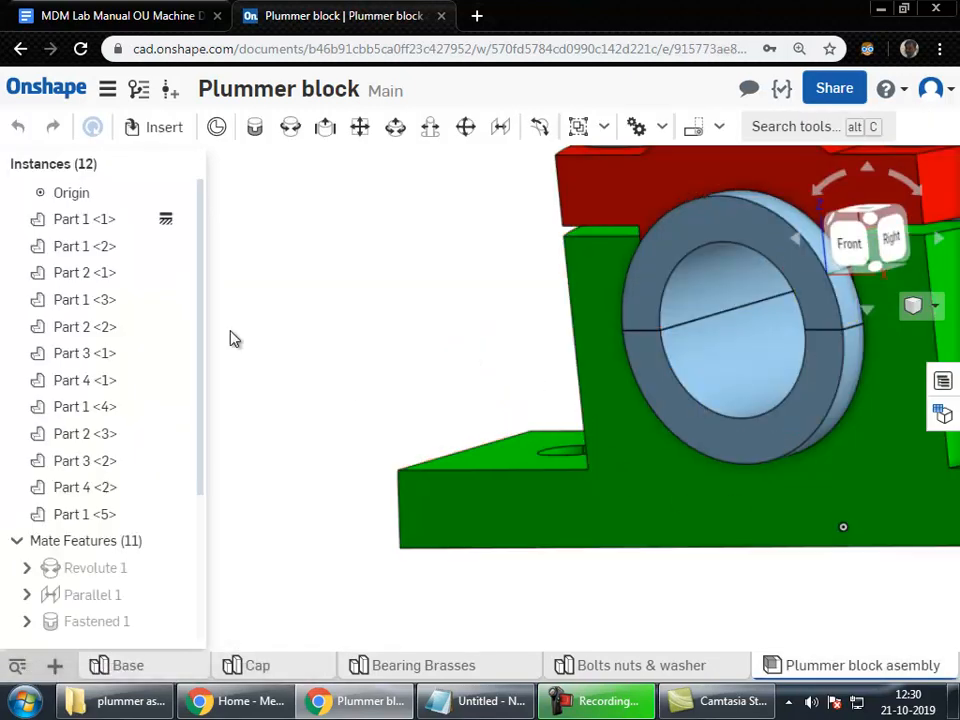
# Step: Orbit the recoloured assembly to show its top and right sides
pyautogui.scroll(2, 230, 338)
pyautogui.scroll(-5, 229, 350)
pyautogui.scroll(3, 456, 236)
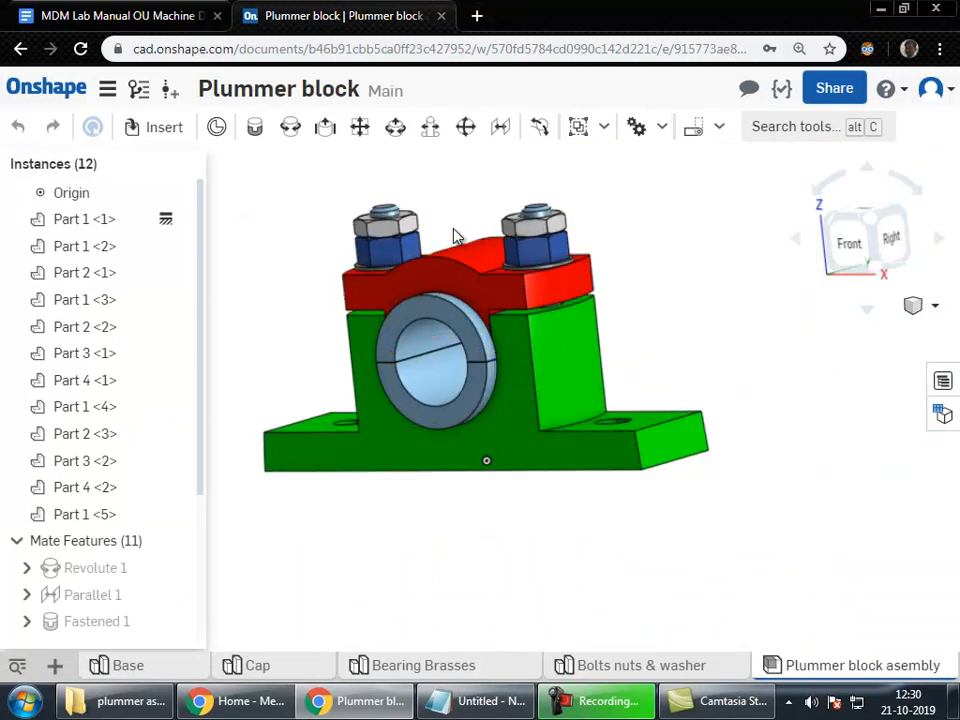
pyautogui.moveTo(645, 386); pyautogui.dragTo(583, 414, button='right')
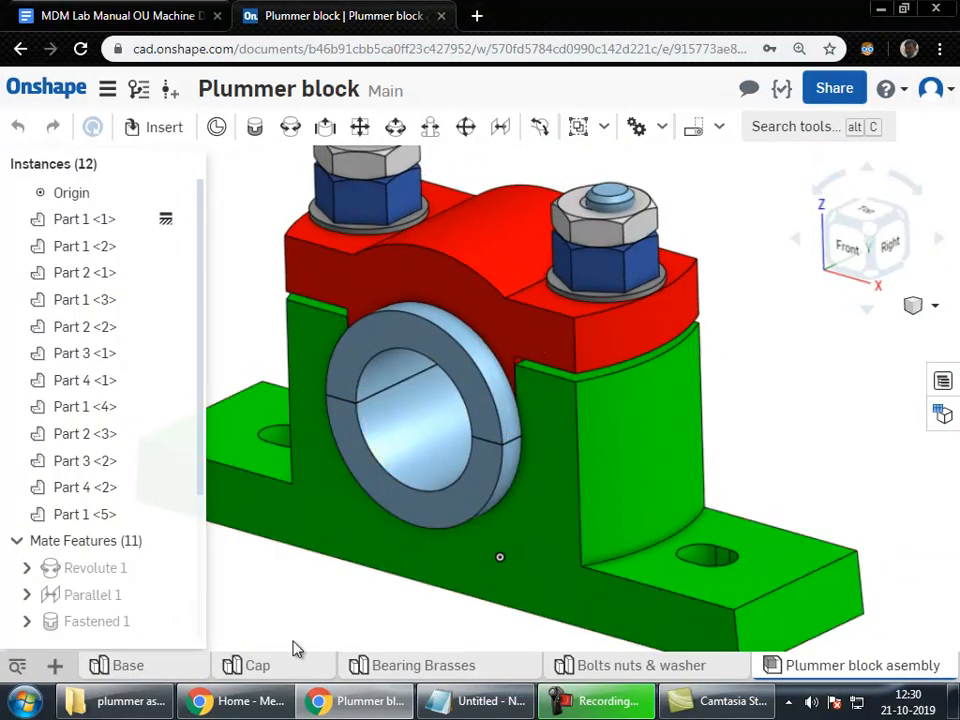
# Step: In the Notepad topic list, highlight the Chosing settings, Mouse Navigation and Keyboard shortcuts lines
pyautogui.click(471, 700)
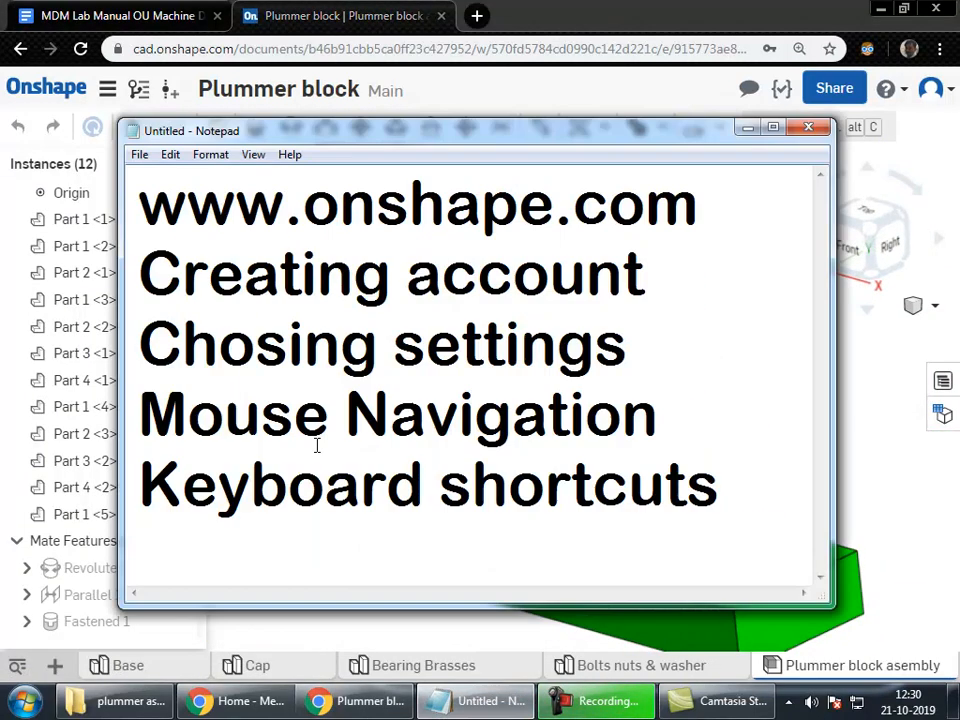
pyautogui.moveTo(154, 348); pyautogui.dragTo(628, 345)
pyautogui.moveTo(660, 415); pyautogui.dragTo(122, 425)
pyautogui.click(362, 493)
pyautogui.moveTo(718, 490); pyautogui.dragTo(135, 490)
# Step: Return to the Onshape assembly and switch to the Cap part studio
pyautogui.click(388, 632)
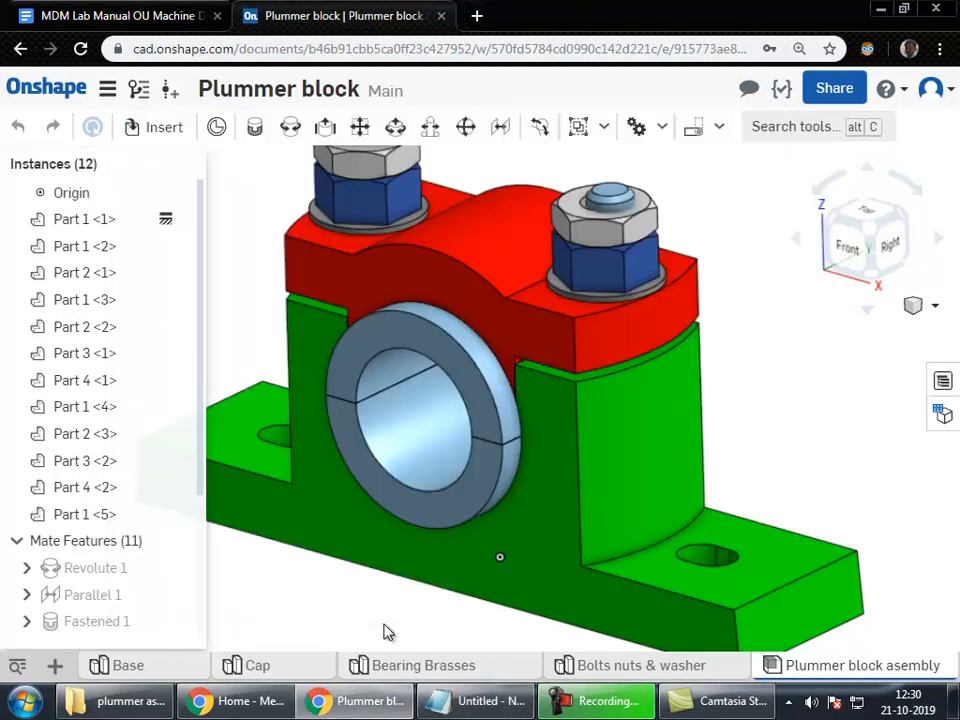
pyautogui.scroll(3, 746, 422)
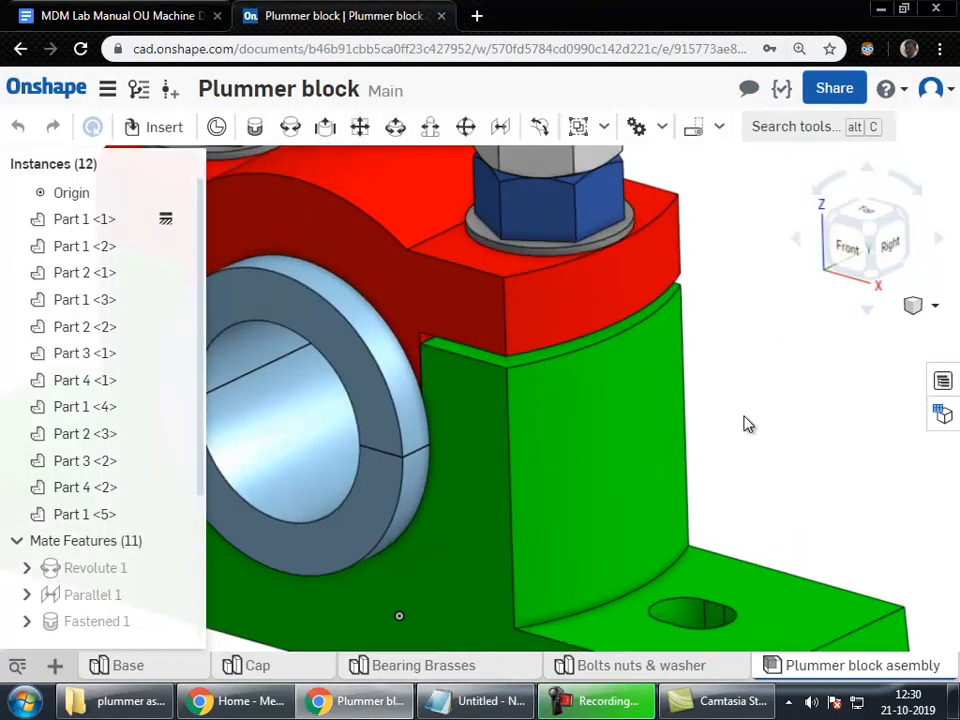
pyautogui.scroll(-5, 670, 205)
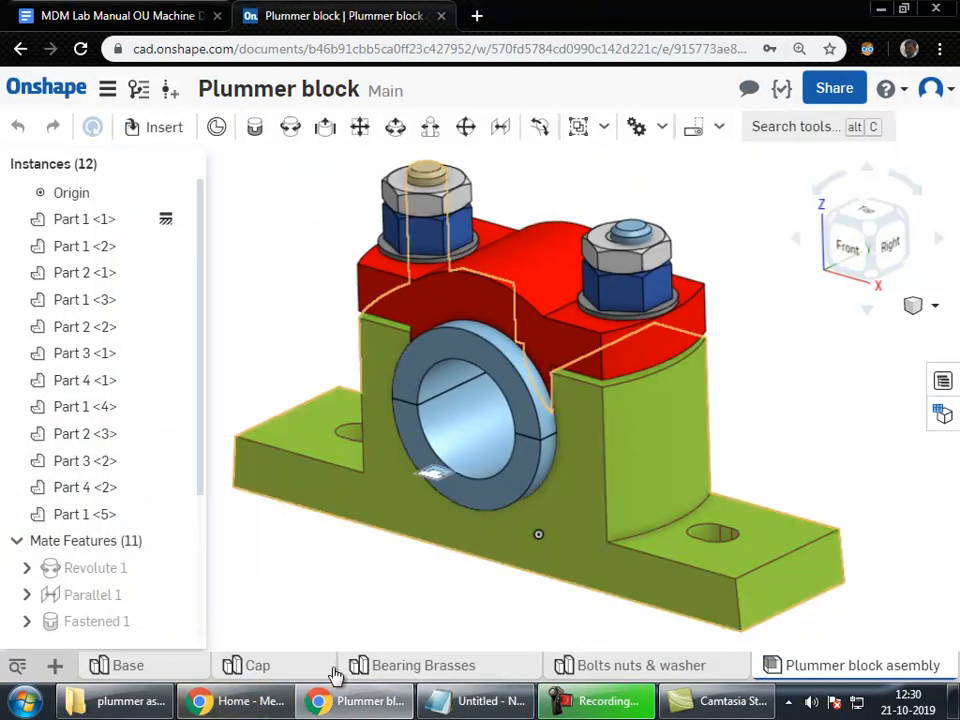
pyautogui.click(258, 663)
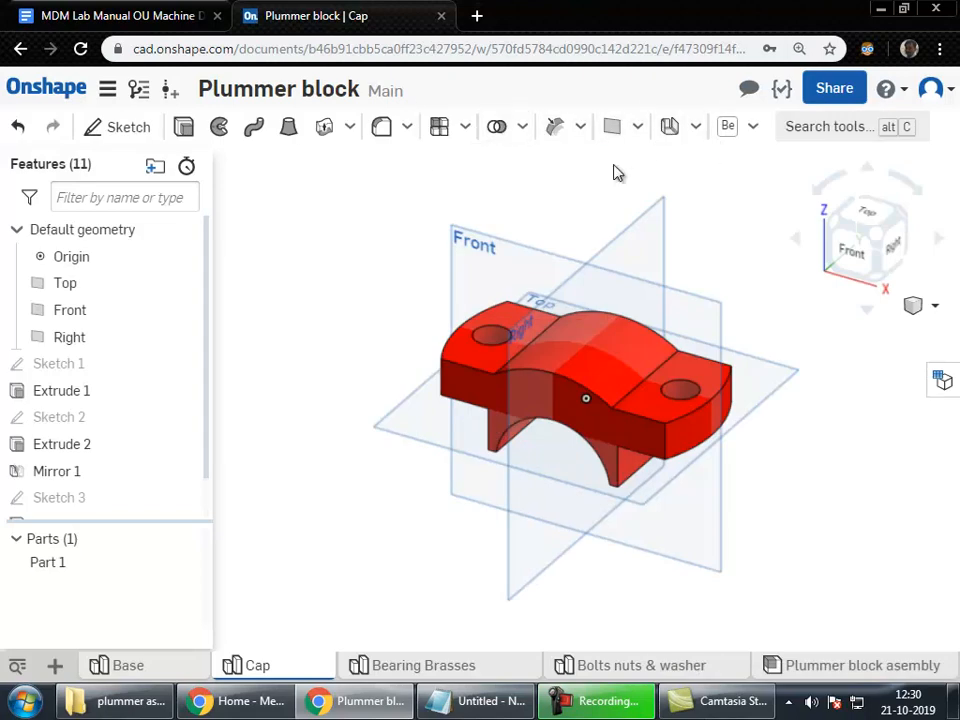
pyautogui.click(525, 257)
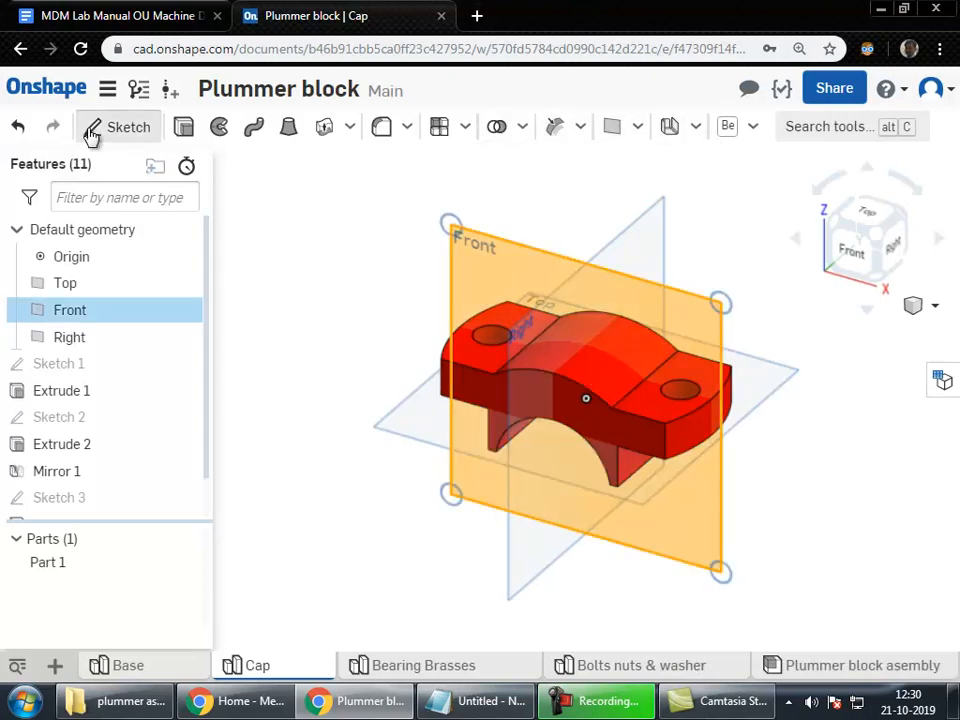
pyautogui.click(96, 127)
pyautogui.click(755, 126)
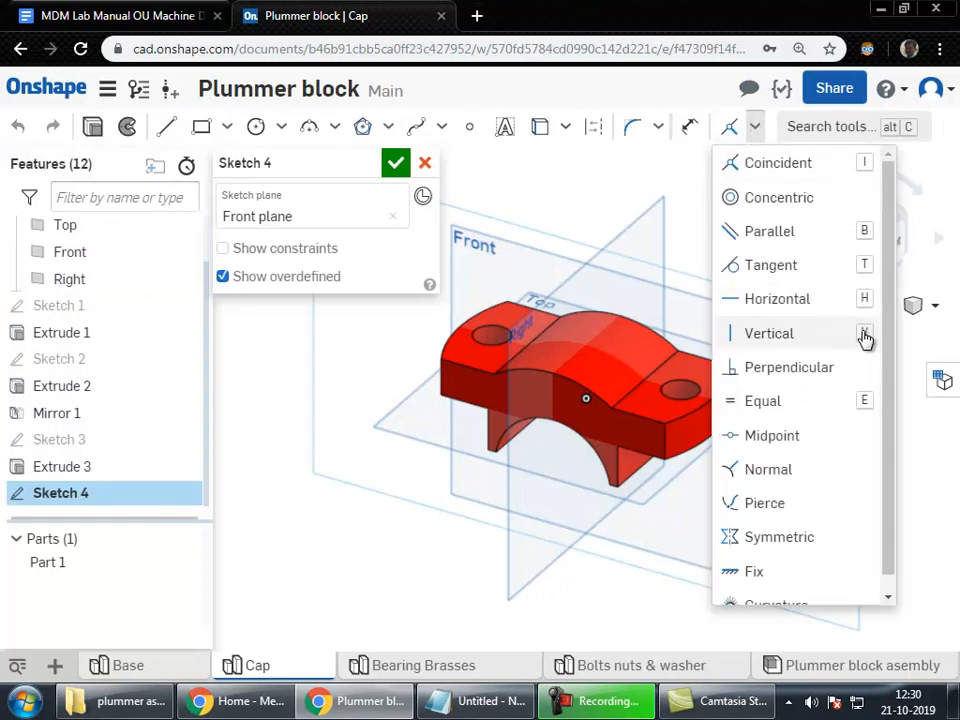
pyautogui.click(660, 128)
pyautogui.click(660, 128)
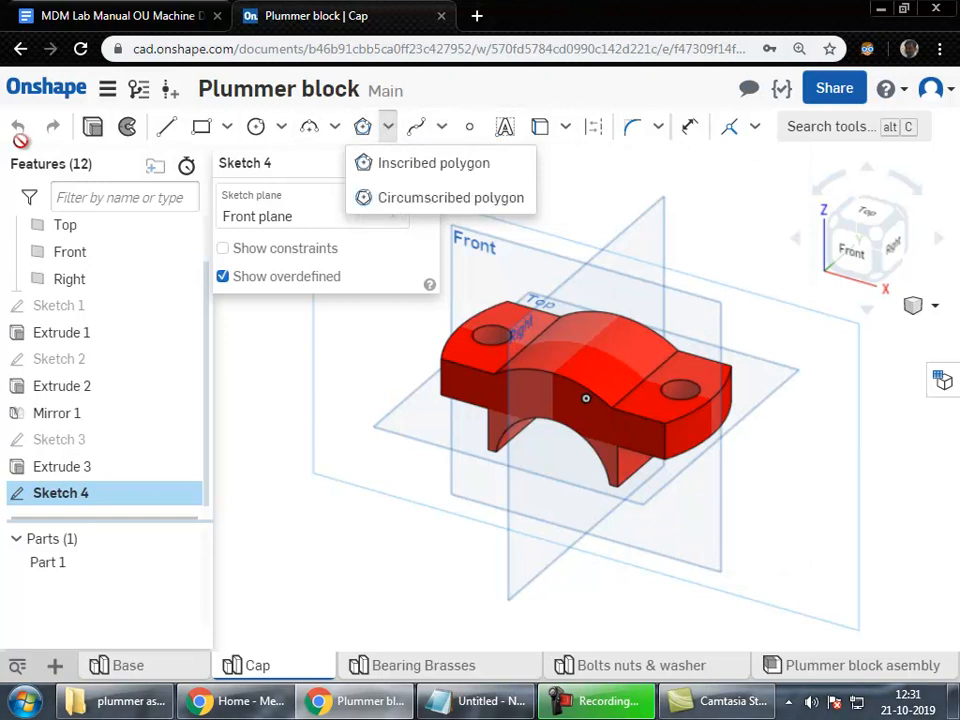
pyautogui.click(424, 164)
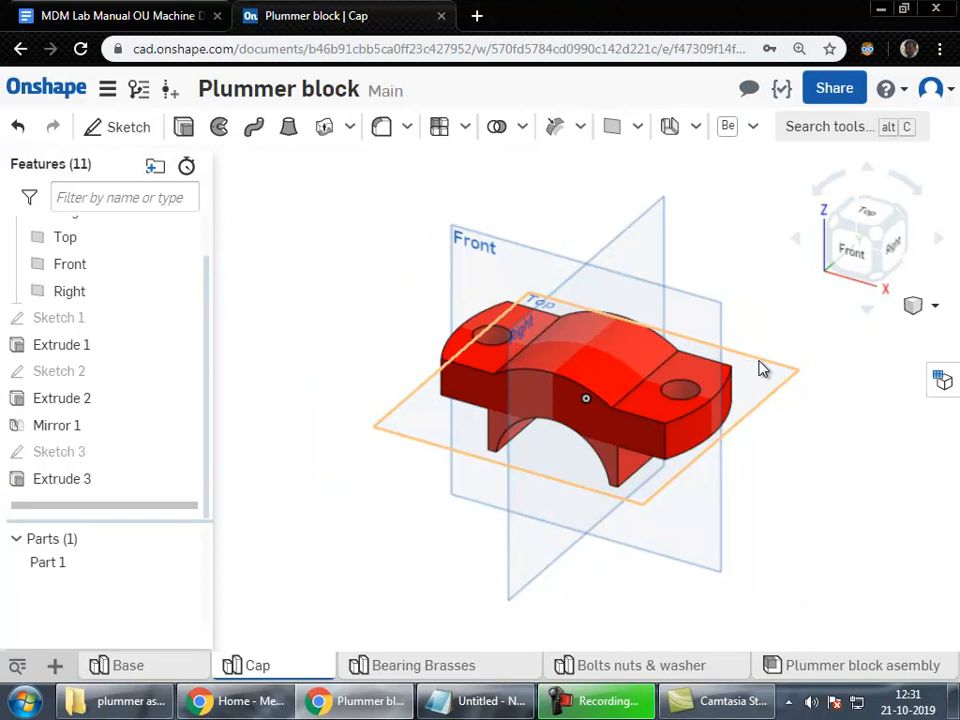
# Step: Review the five topic lines in Notepad, then leave the Cap part studio for My Onshape documents
pyautogui.click(467, 703)
pyautogui.click(318, 272)
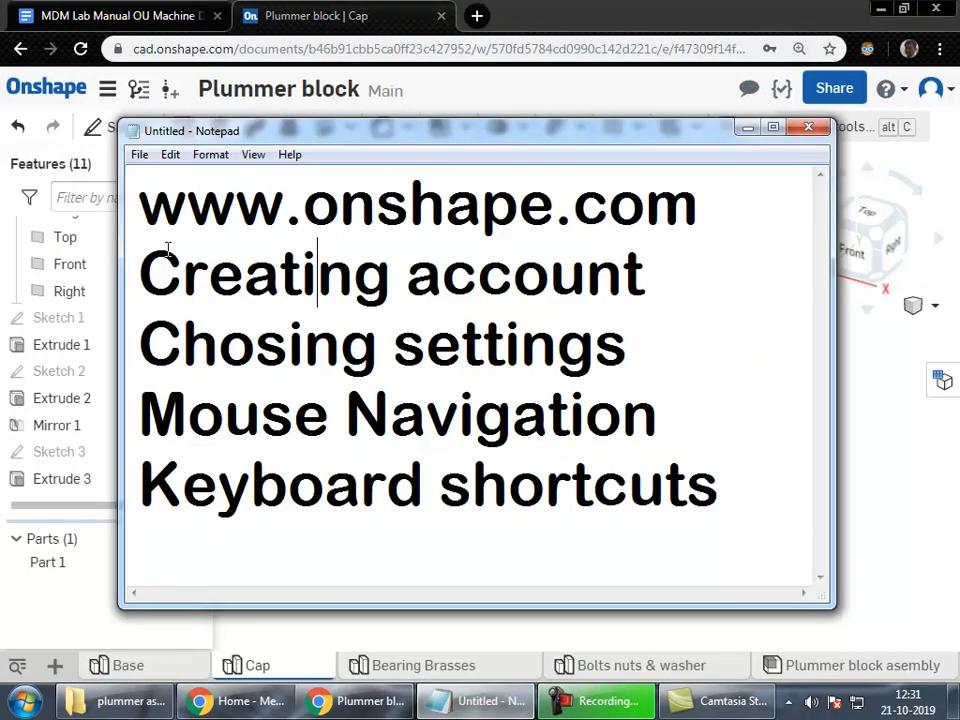
pyautogui.moveTo(140, 205); pyautogui.dragTo(746, 474)
pyautogui.click(546, 414)
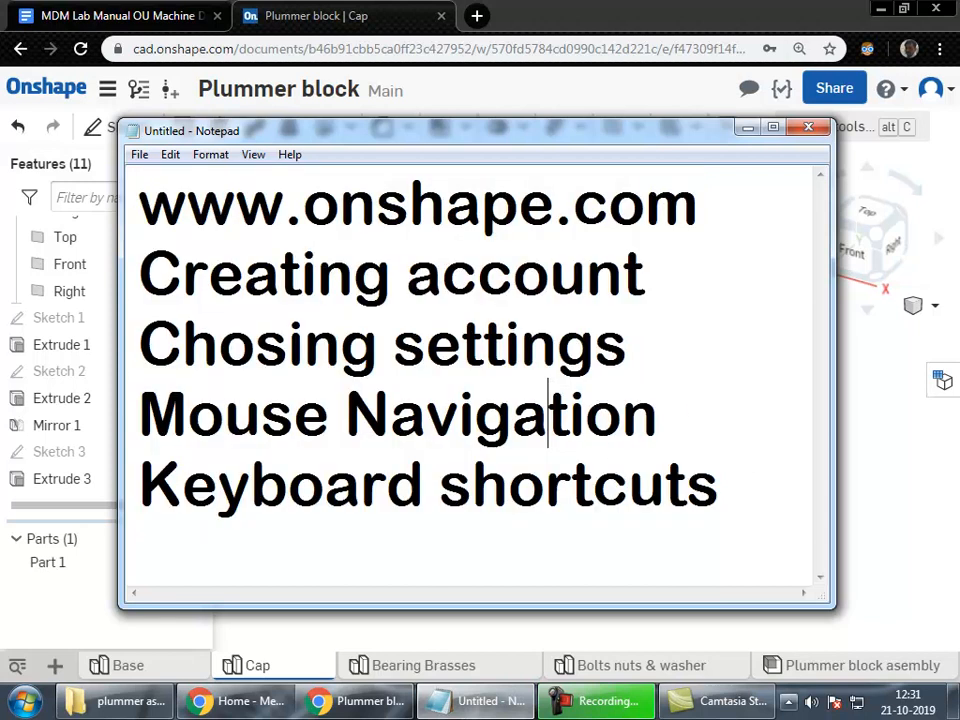
pyautogui.click(874, 613)
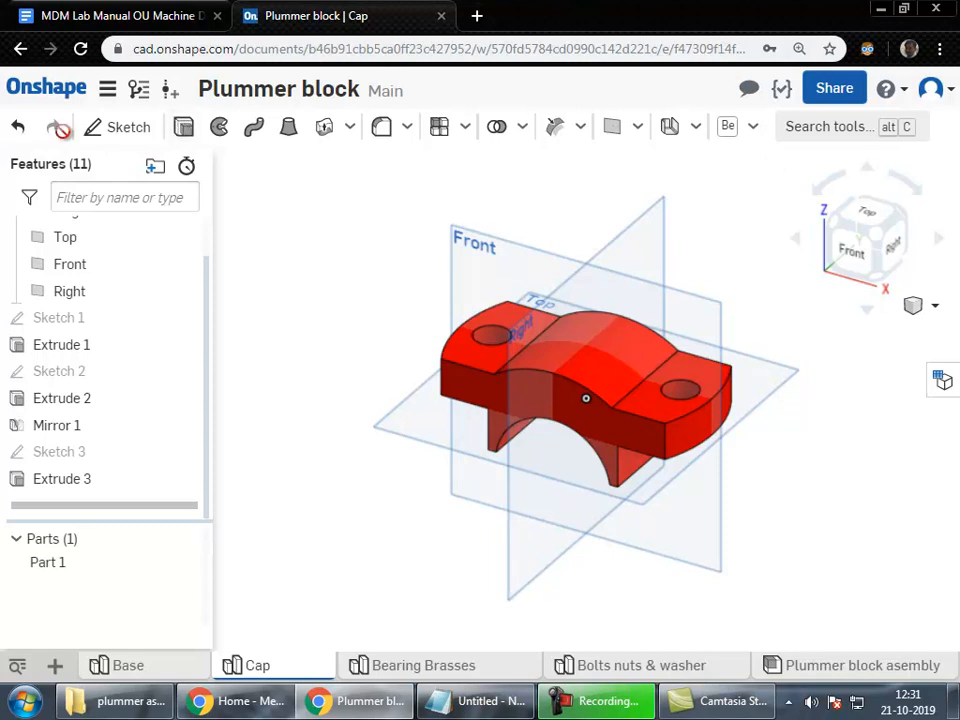
pyautogui.click(32, 96)
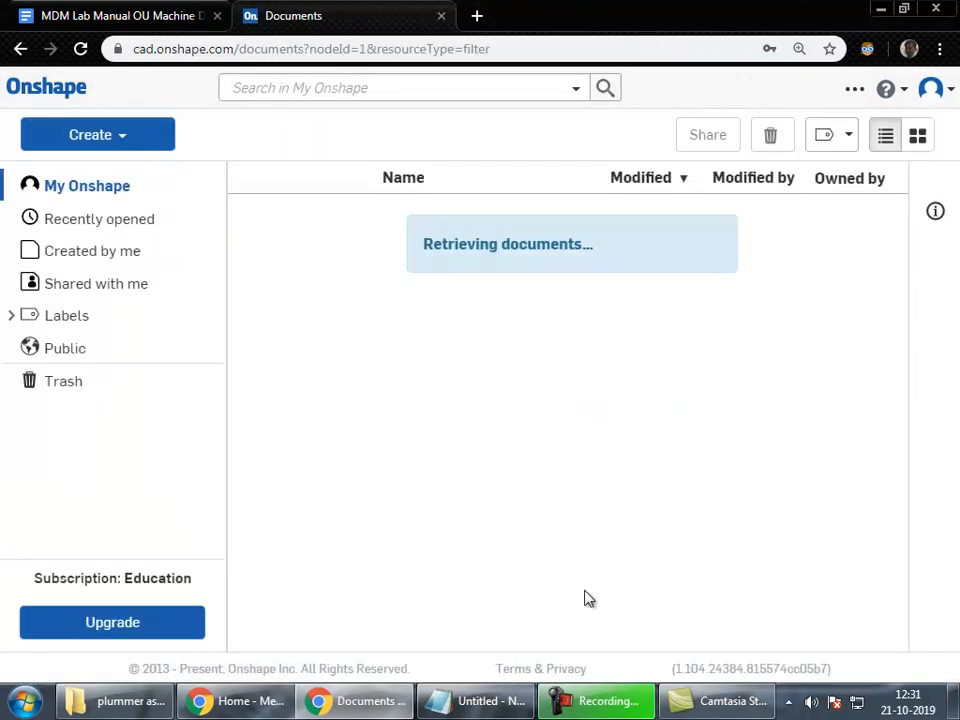